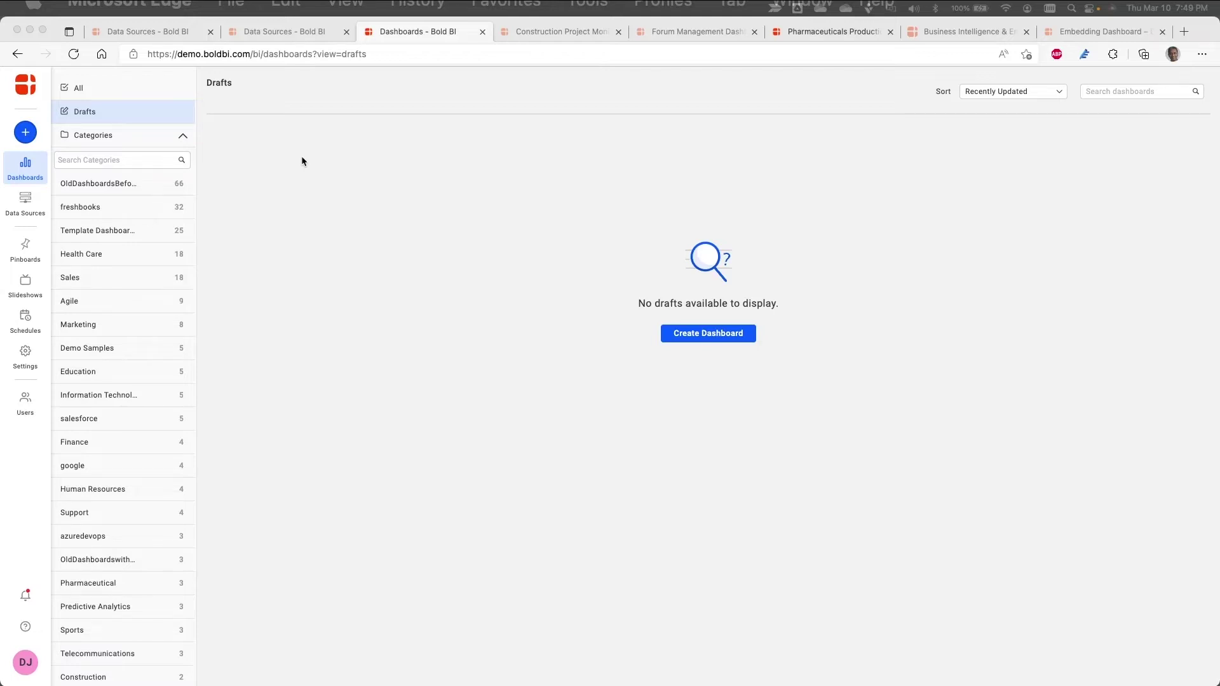
Start creating a new data source with the Excel connector.
{"action": "left_click", "coordinate": [29, 207]}
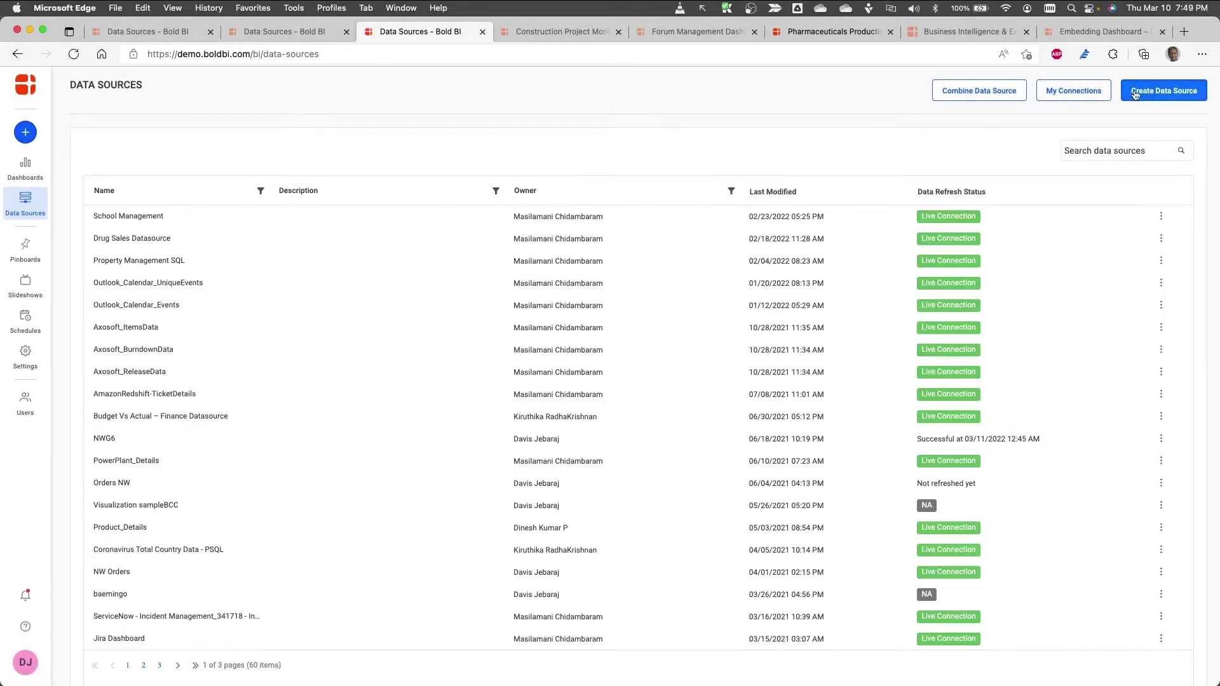
{"action": "left_click", "coordinate": [1168, 93]}
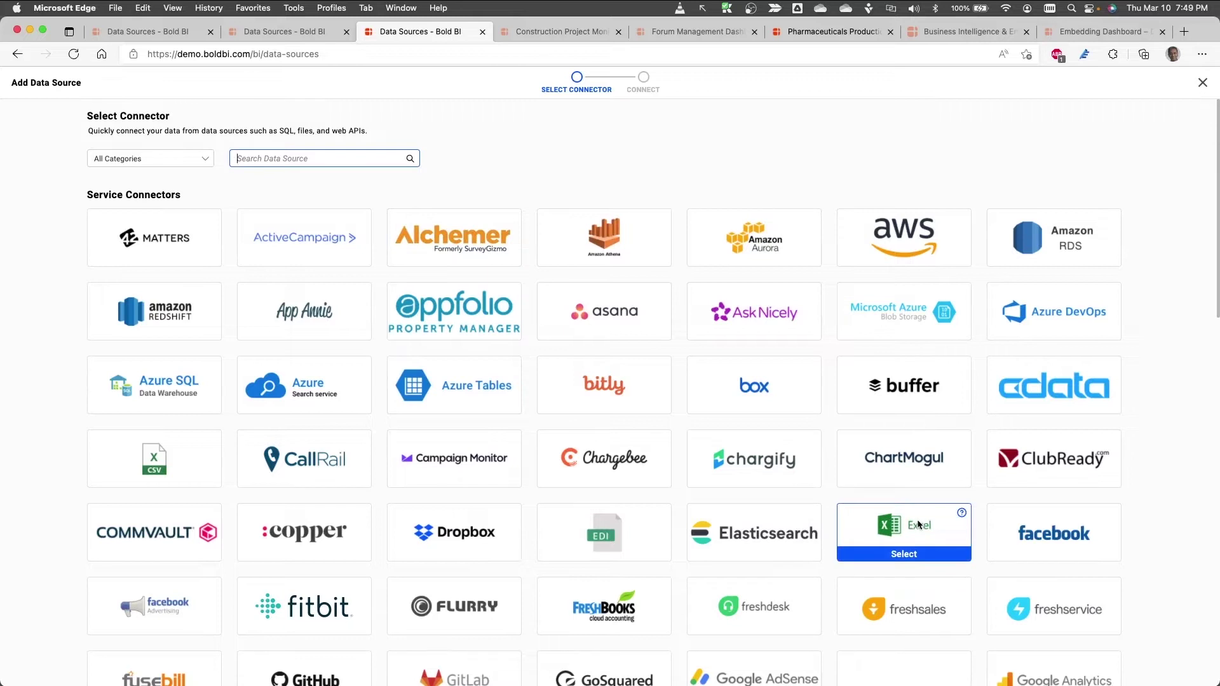
{"action": "left_click", "coordinate": [896, 557]}
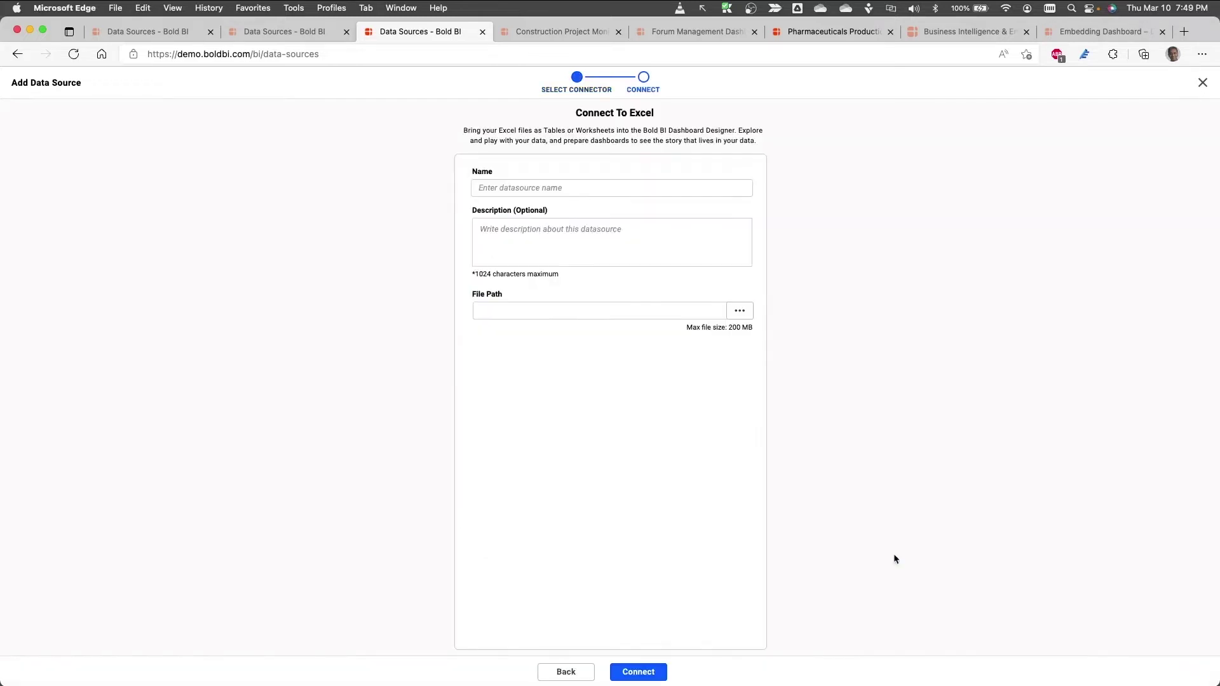
Name the data source Northwind_DJ and connect it to northwind.xlsx with all worksheets selected as tables.
{"action": "left_click", "coordinate": [559, 186]}
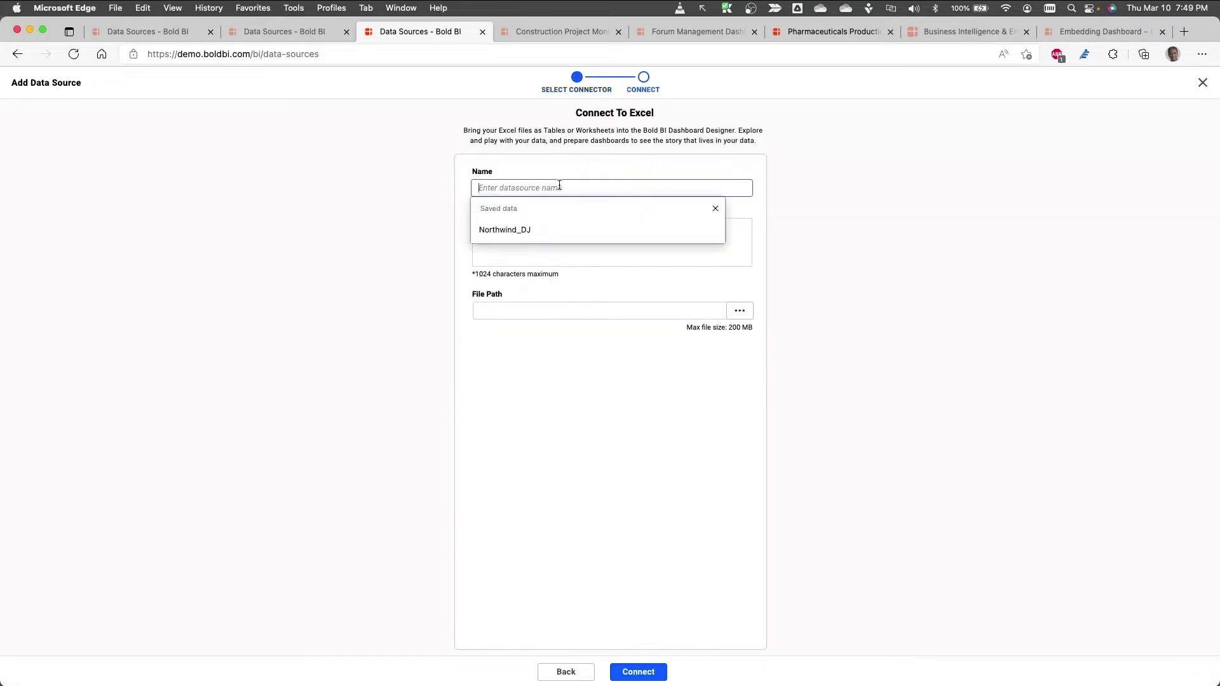
{"action": "left_click", "coordinate": [531, 229]}
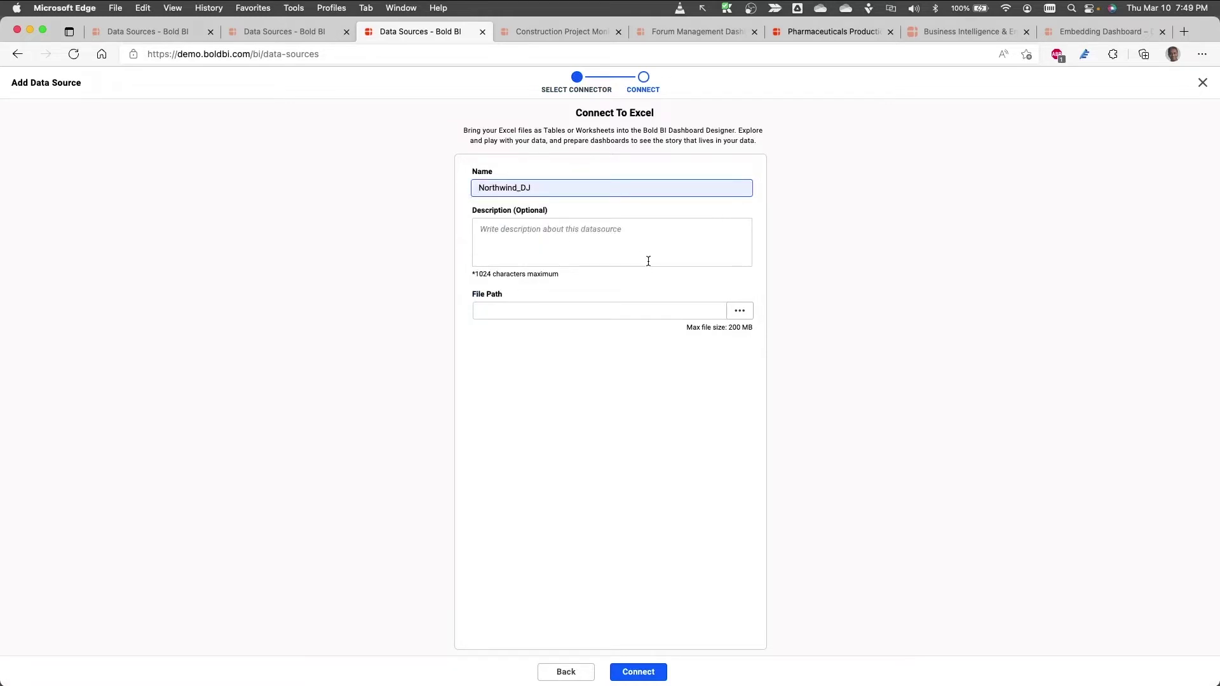
{"action": "left_click", "coordinate": [740, 314]}
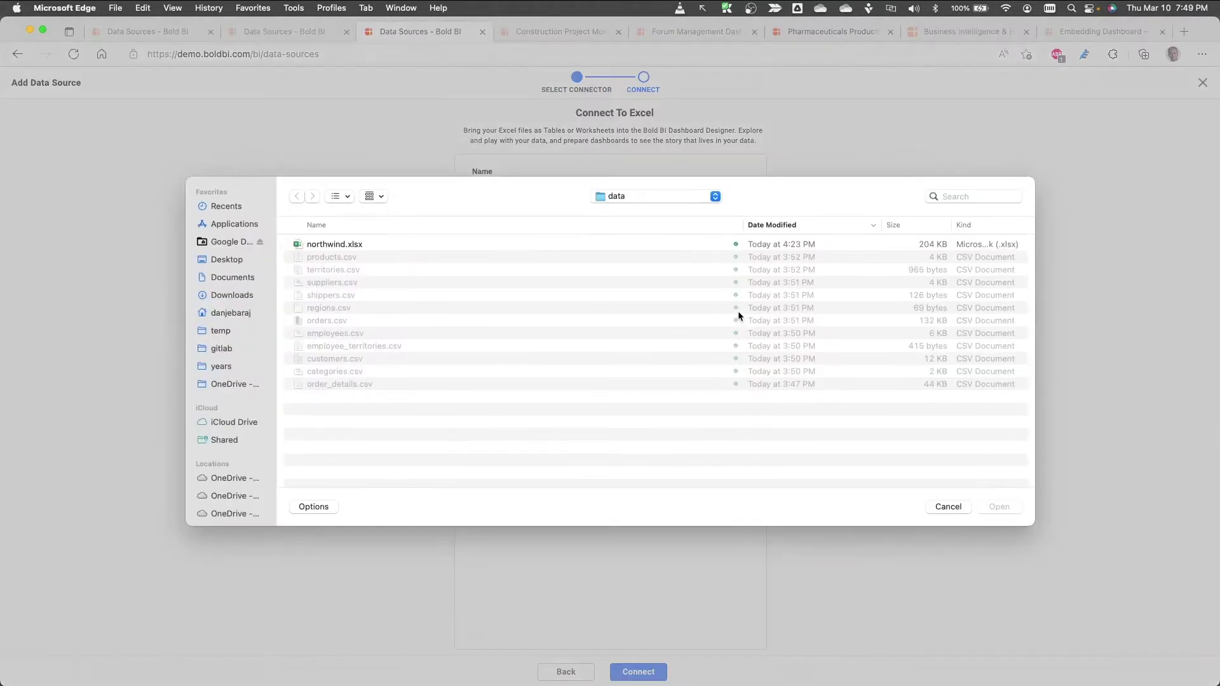
{"action": "left_click", "coordinate": [359, 248]}
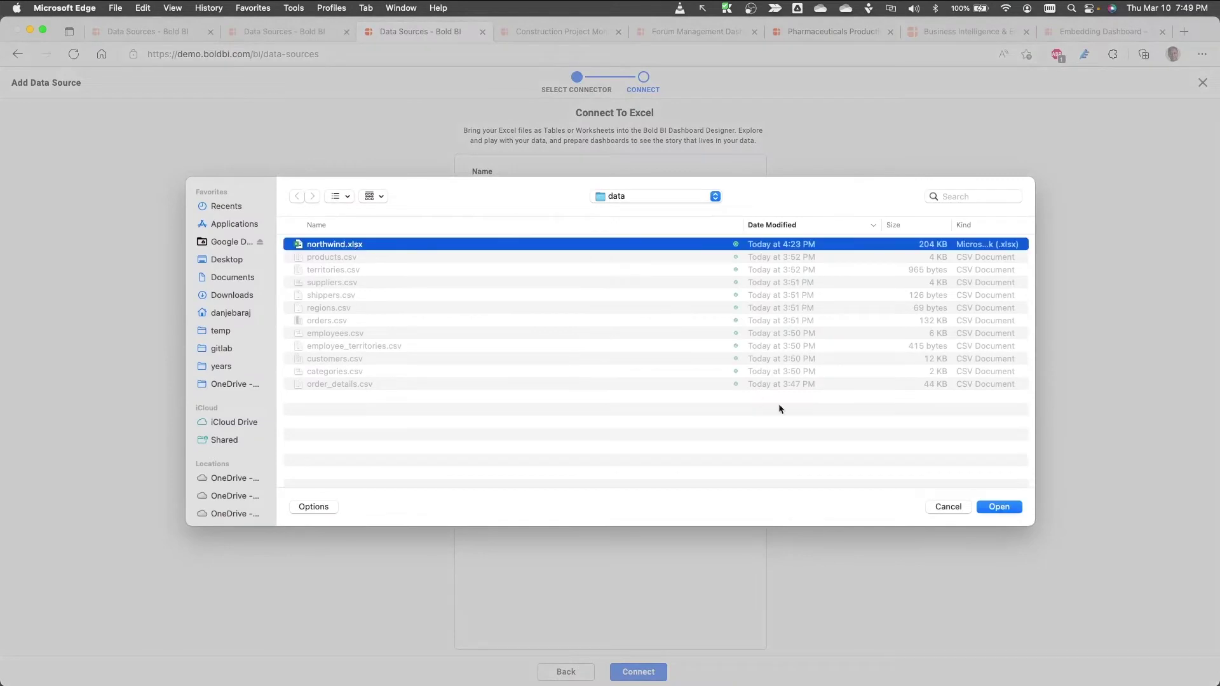
{"action": "left_click", "coordinate": [1008, 507]}
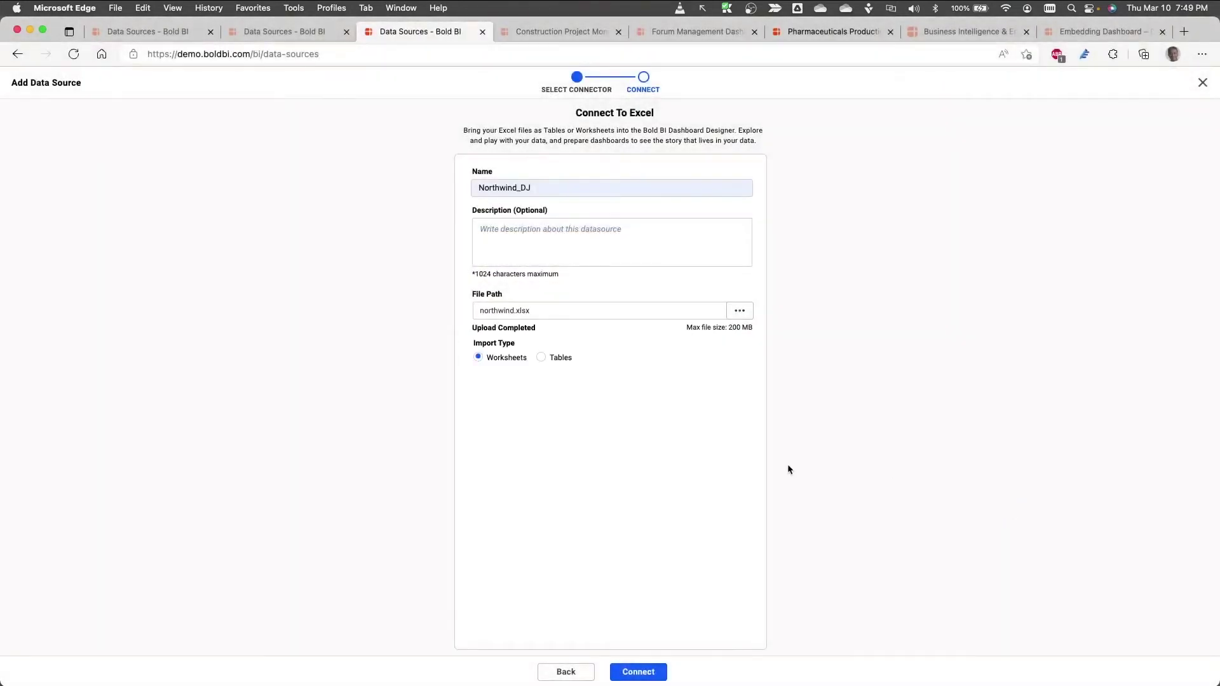
{"action": "left_click", "coordinate": [632, 677]}
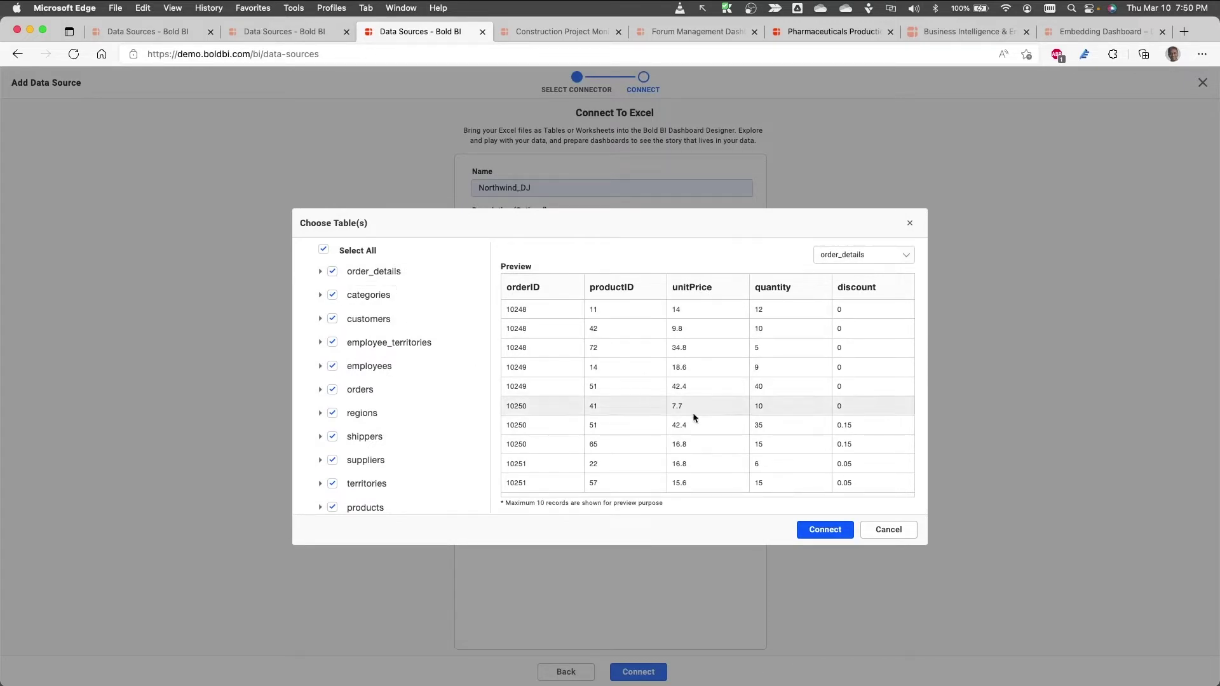
{"action": "left_click", "coordinate": [838, 536]}
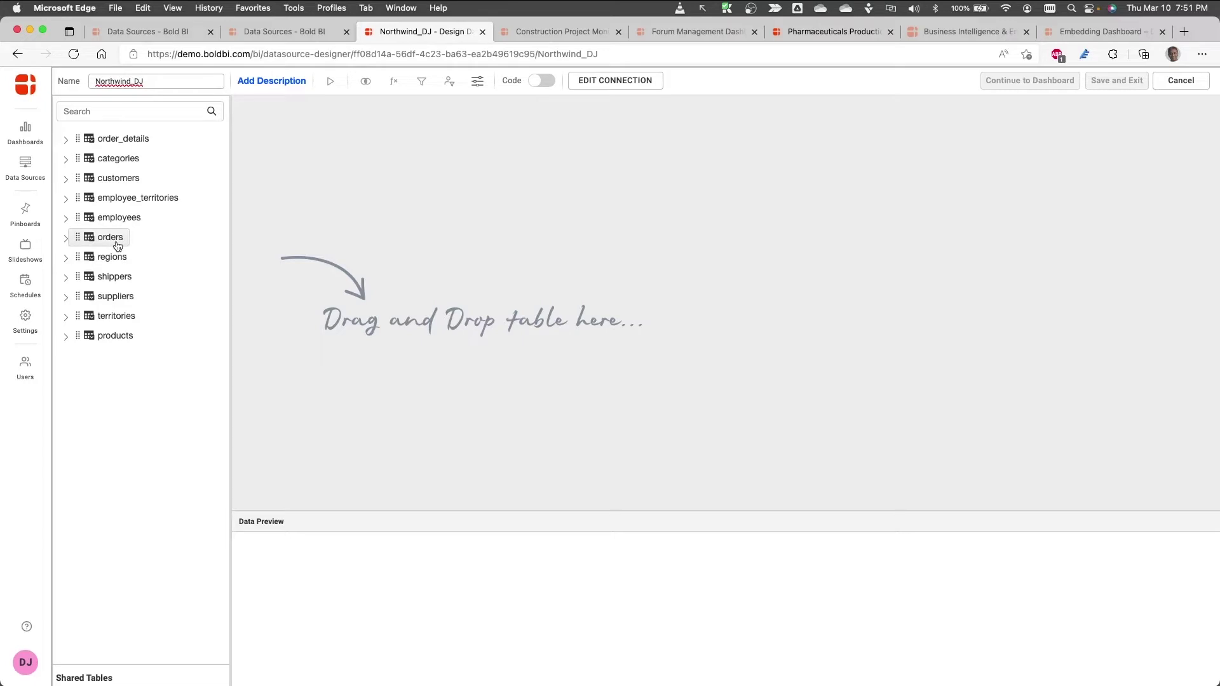
Add the orders and shippers tables to the canvas and inner-join them on shipVia = shipperID.
{"action": "left_click_drag", "start_coordinate": [115, 243], "coordinate": [389, 269]}
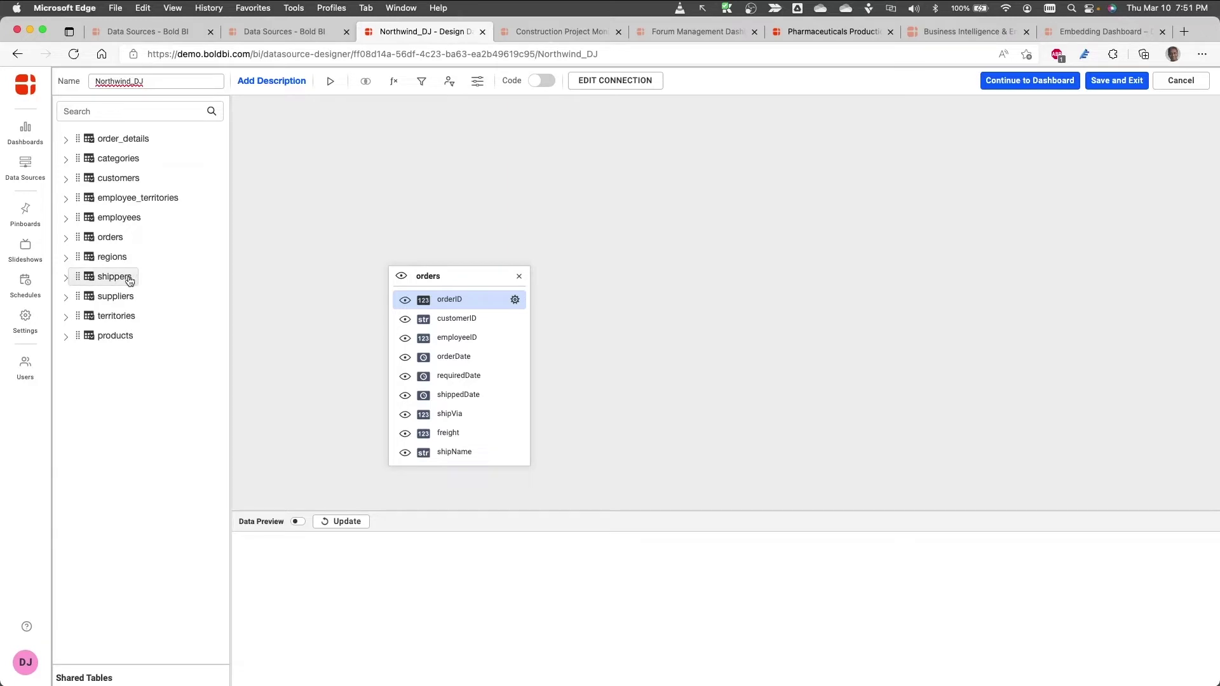
{"action": "left_click_drag", "start_coordinate": [129, 280], "coordinate": [829, 254]}
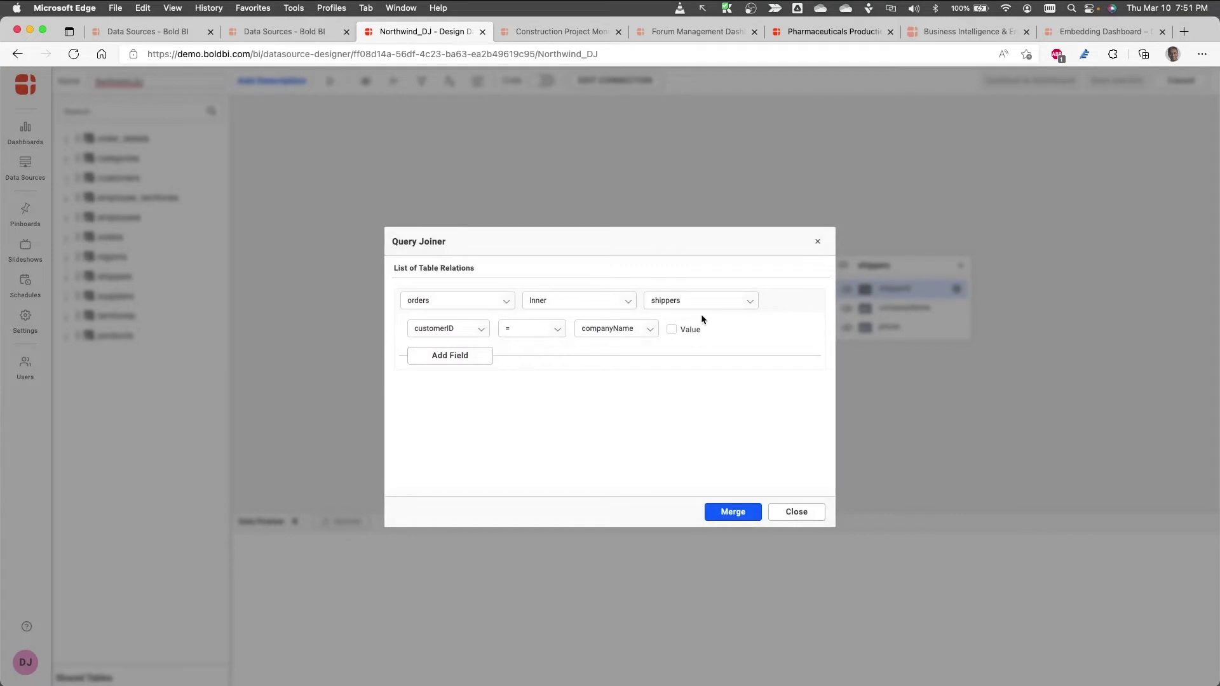
{"action": "left_click", "coordinate": [480, 331]}
{"action": "scroll", "coordinate": [484, 394], "scroll_direction": "down", "scroll_amount": 5}
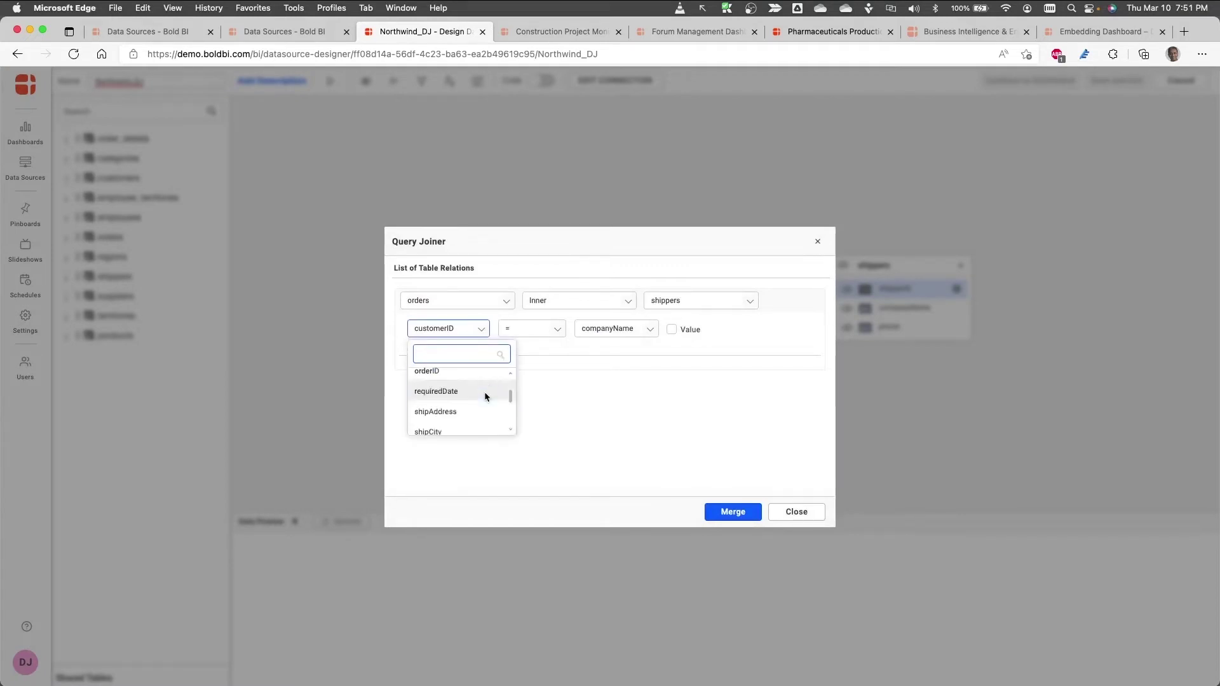
{"action": "scroll", "coordinate": [484, 391], "scroll_direction": "up", "scroll_amount": 5}
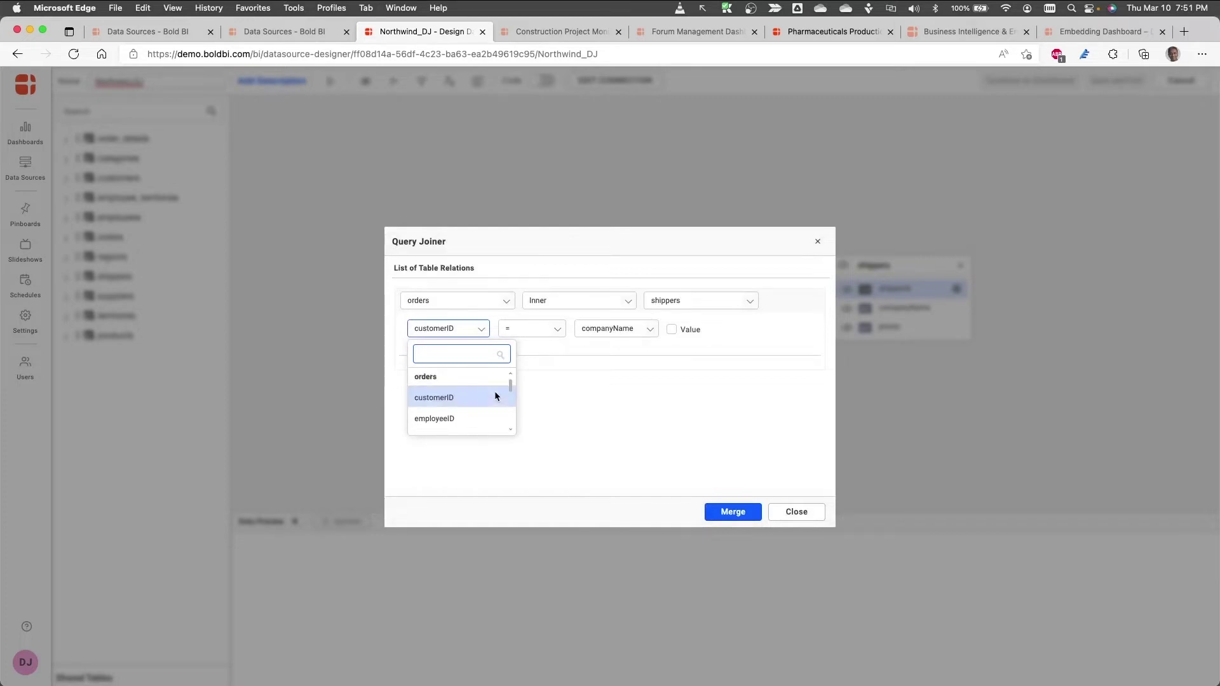
{"action": "left_click_drag", "start_coordinate": [510, 389], "coordinate": [510, 408]}
{"action": "scroll", "coordinate": [510, 405], "scroll_direction": "down", "scroll_amount": 2}
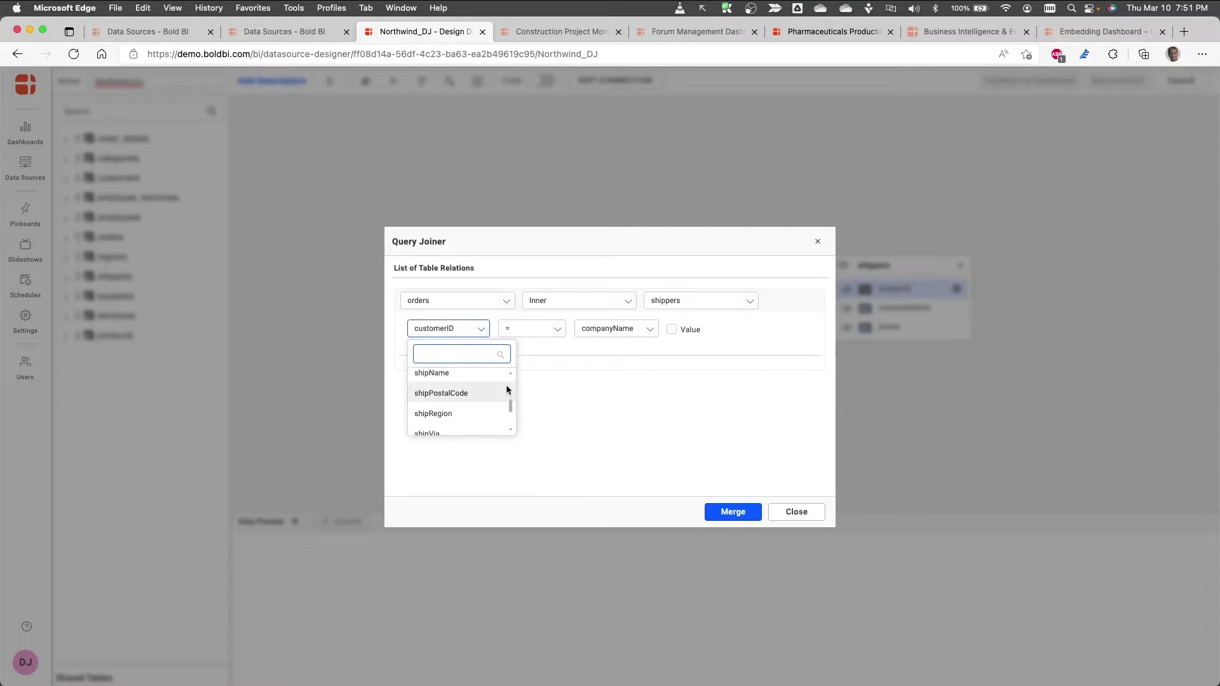
{"action": "left_click", "coordinate": [493, 431]}
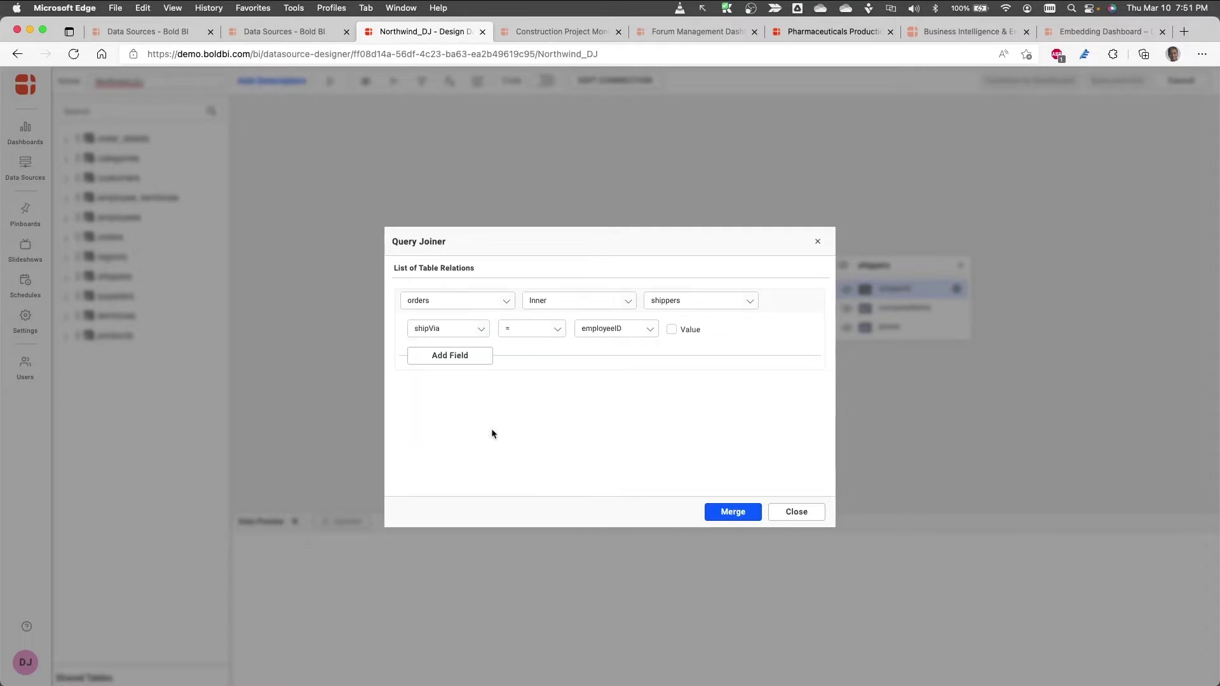
{"action": "left_click", "coordinate": [649, 330]}
{"action": "scroll", "coordinate": [673, 419], "scroll_direction": "down", "scroll_amount": 3}
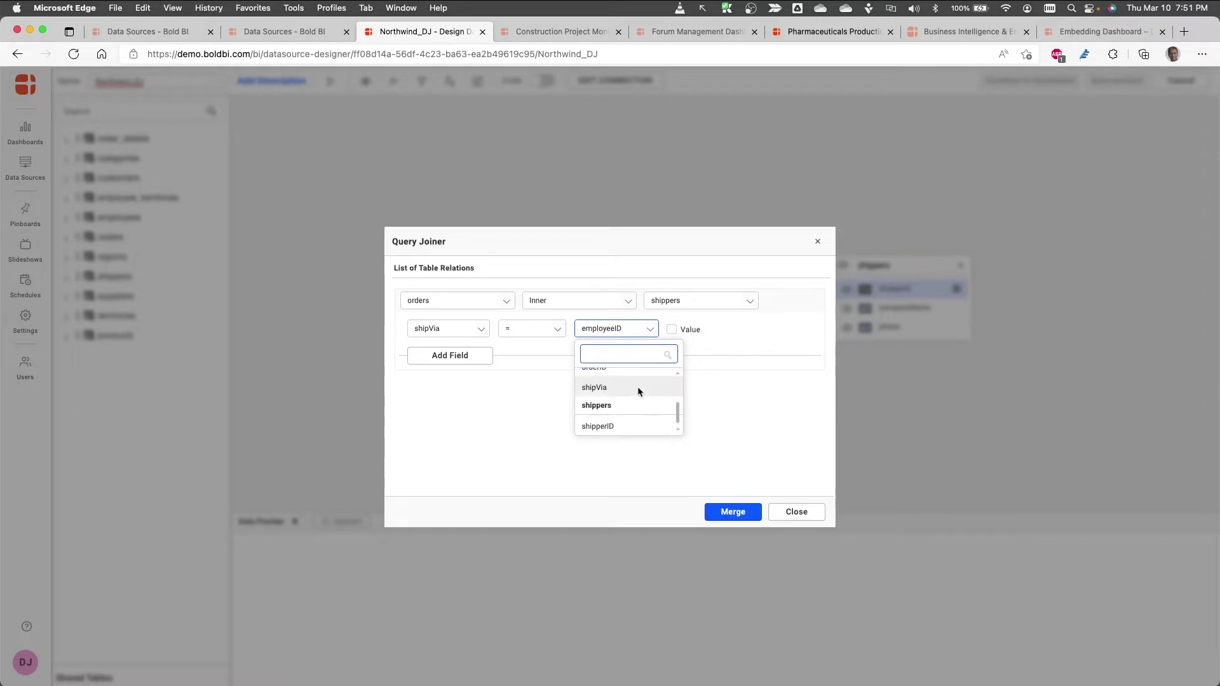
{"action": "left_click", "coordinate": [645, 422]}
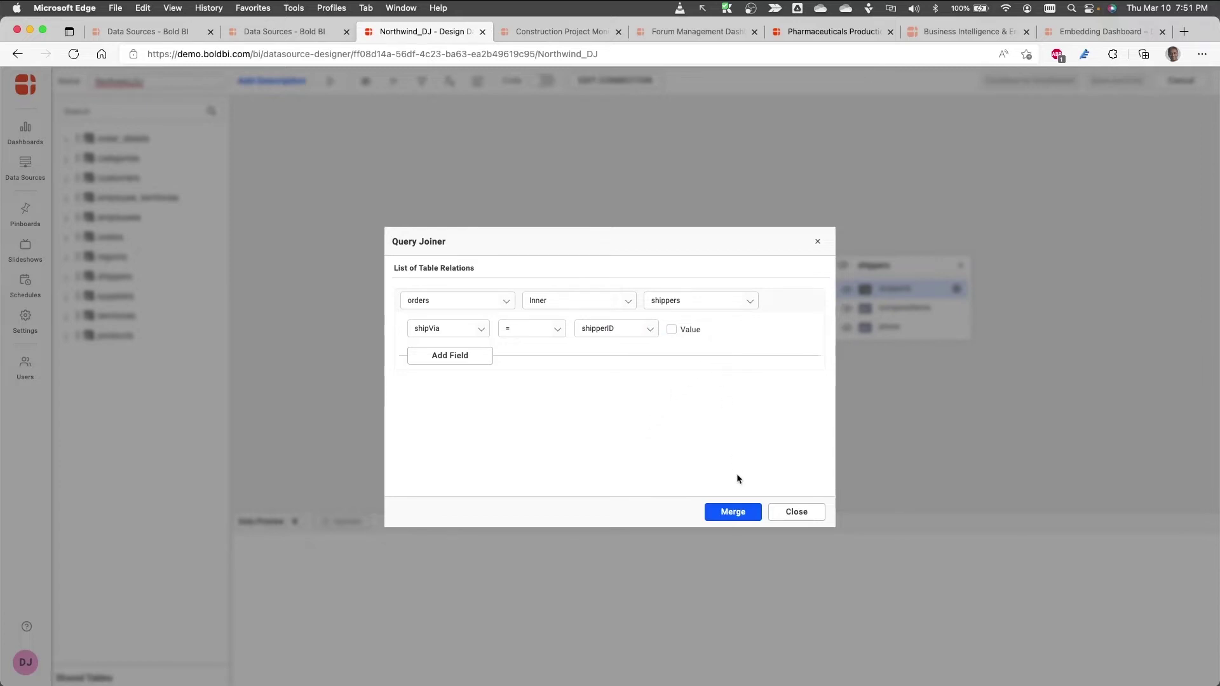
{"action": "left_click", "coordinate": [732, 514]}
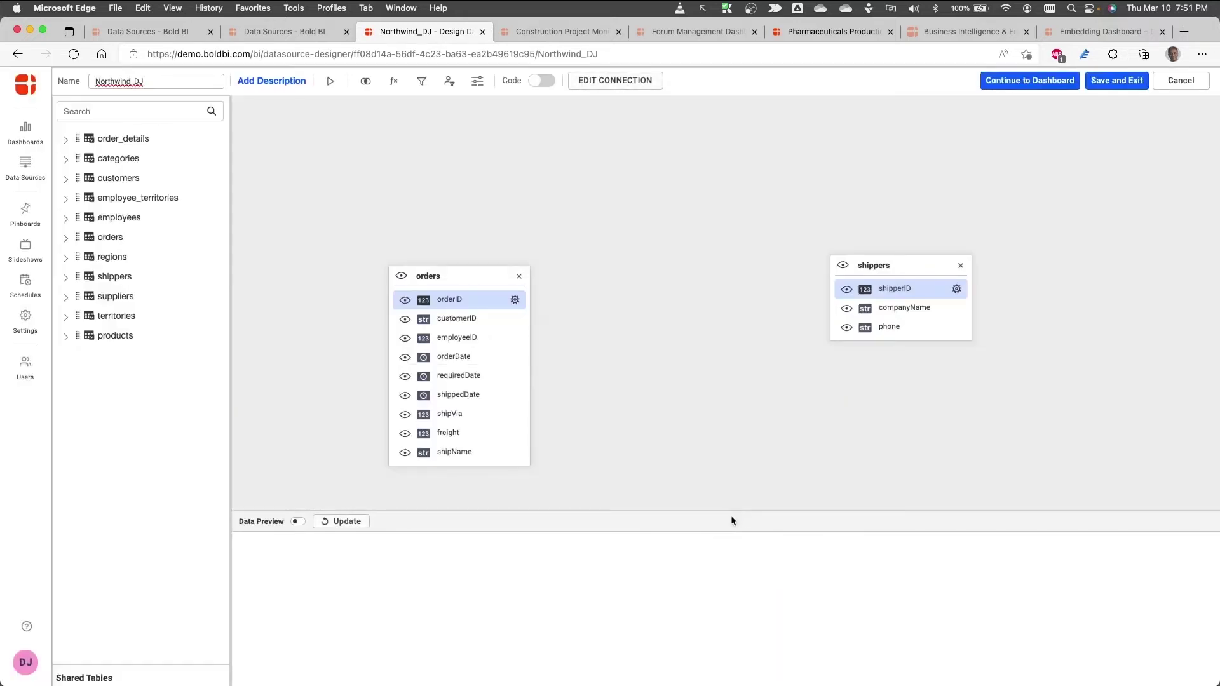
Update the data preview and examine the joined orders and shippers columns.
{"action": "left_click", "coordinate": [347, 522]}
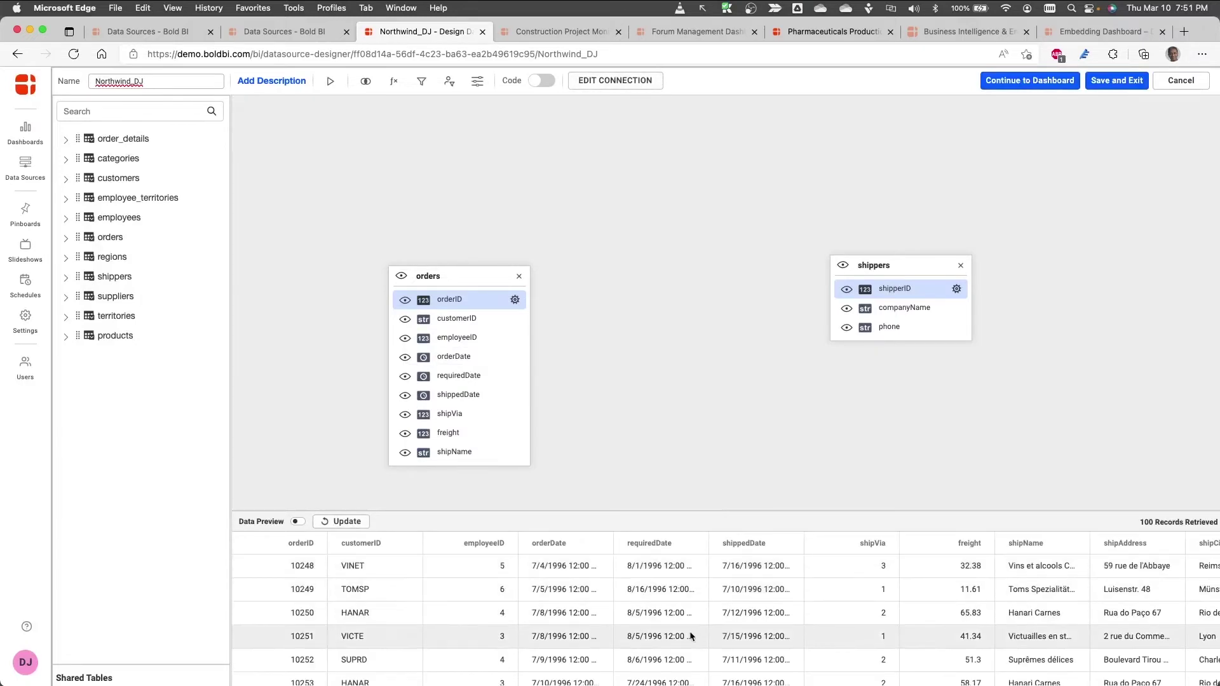
{"action": "scroll", "coordinate": [691, 635], "scroll_direction": "right", "scroll_amount": 2}
{"action": "scroll", "coordinate": [690, 635], "scroll_direction": "right", "scroll_amount": 5}
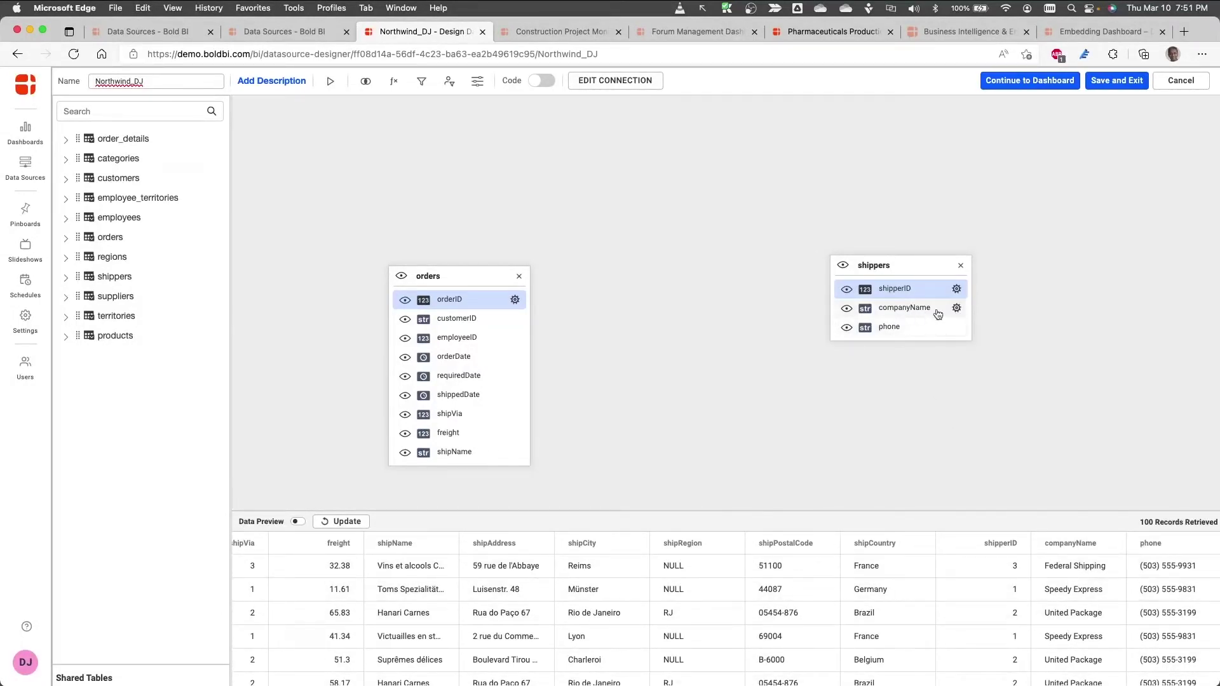
Rename the companyName column of the shippers table to "Shippper Name".
{"action": "left_click", "coordinate": [957, 311]}
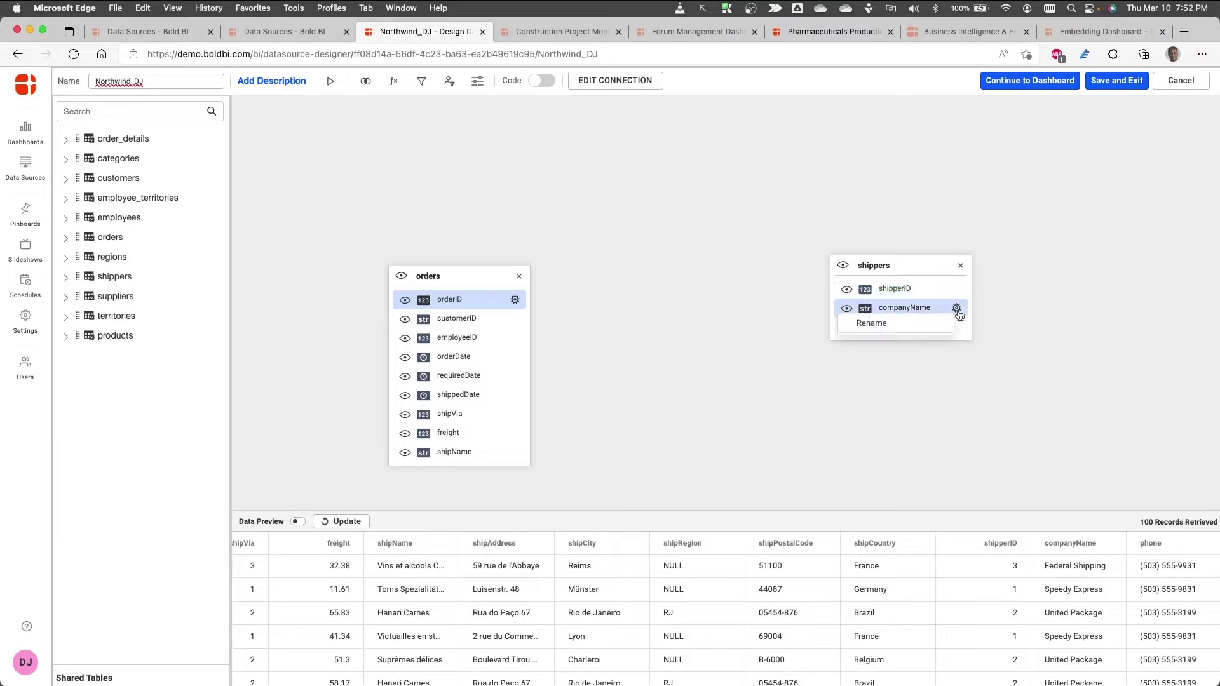
{"action": "left_click", "coordinate": [921, 324]}
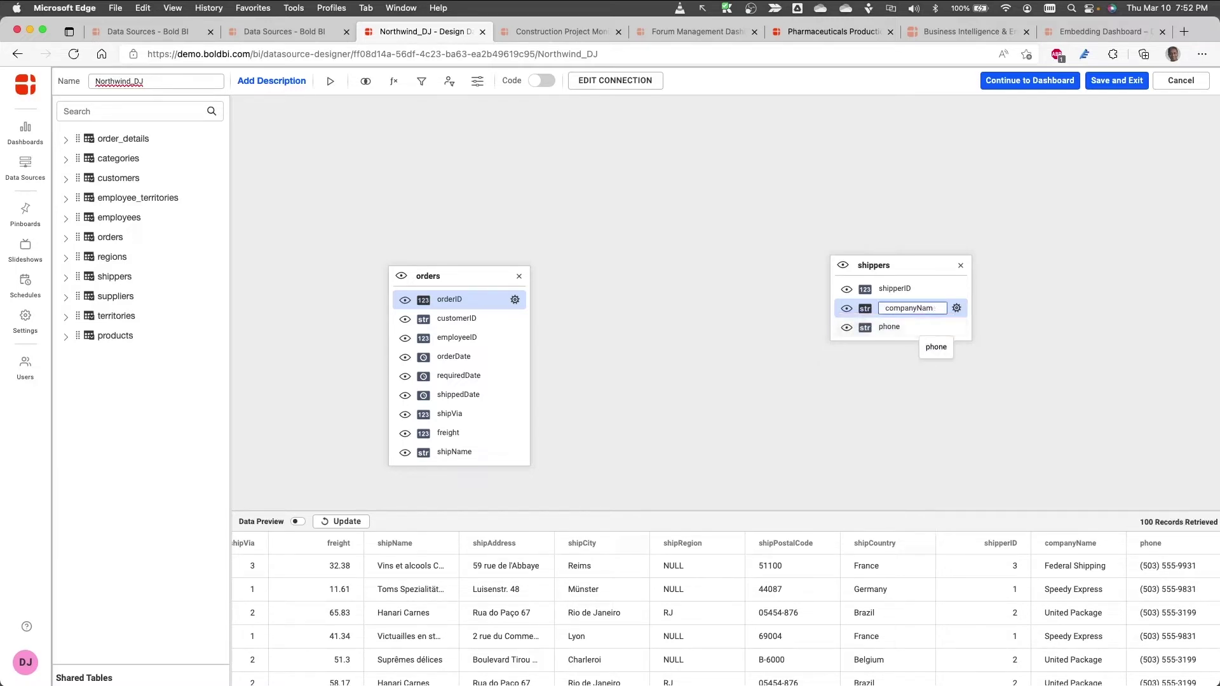
{"action": "key", "text": "BackSpace"}
{"action": "key", "text": "BackSpace"}
{"action": "key", "text": "BackSpace"}
{"action": "key", "text": "BackSpace"}
{"action": "key", "text": "BackSpace"}
{"action": "key", "text": "BackSpace"}
{"action": "key", "text": "BackSpace"}
{"action": "key", "text": "BackSpace"}
{"action": "key", "text": "BackSpace"}
{"action": "key", "text": "BackSpace"}
{"action": "key", "text": "BackSpace"}
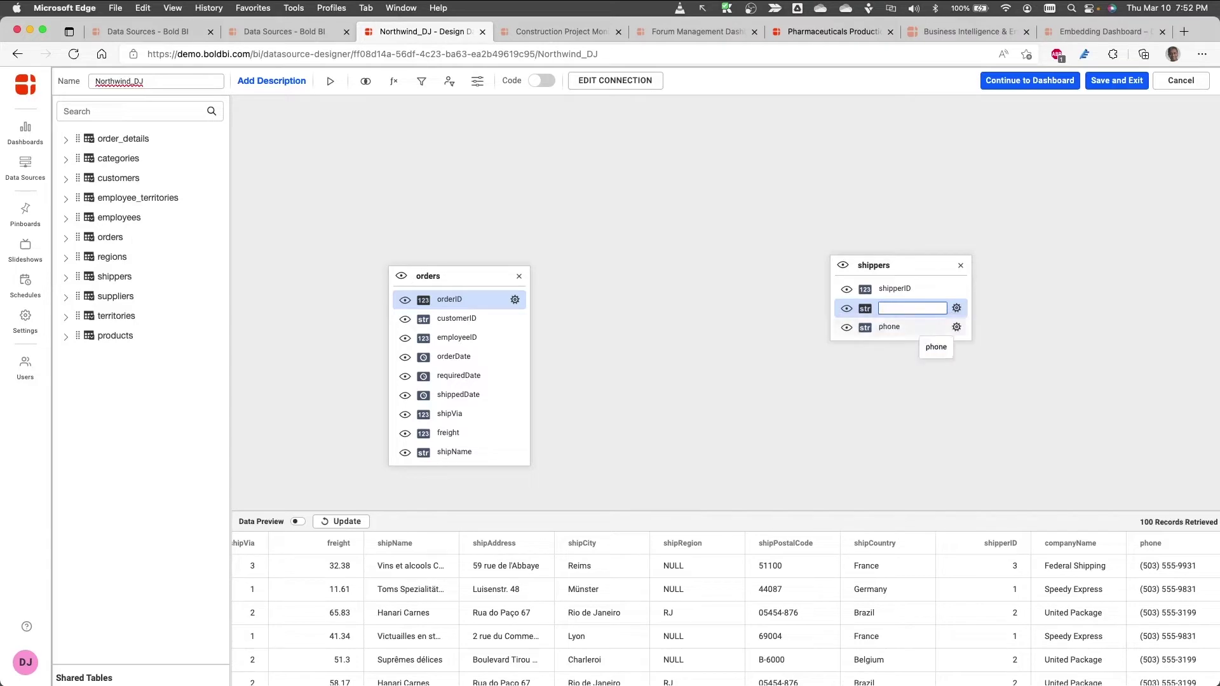
{"action": "type", "text": "Shippp"}
{"action": "type", "text": "er Name"}
{"action": "key", "text": "Return"}
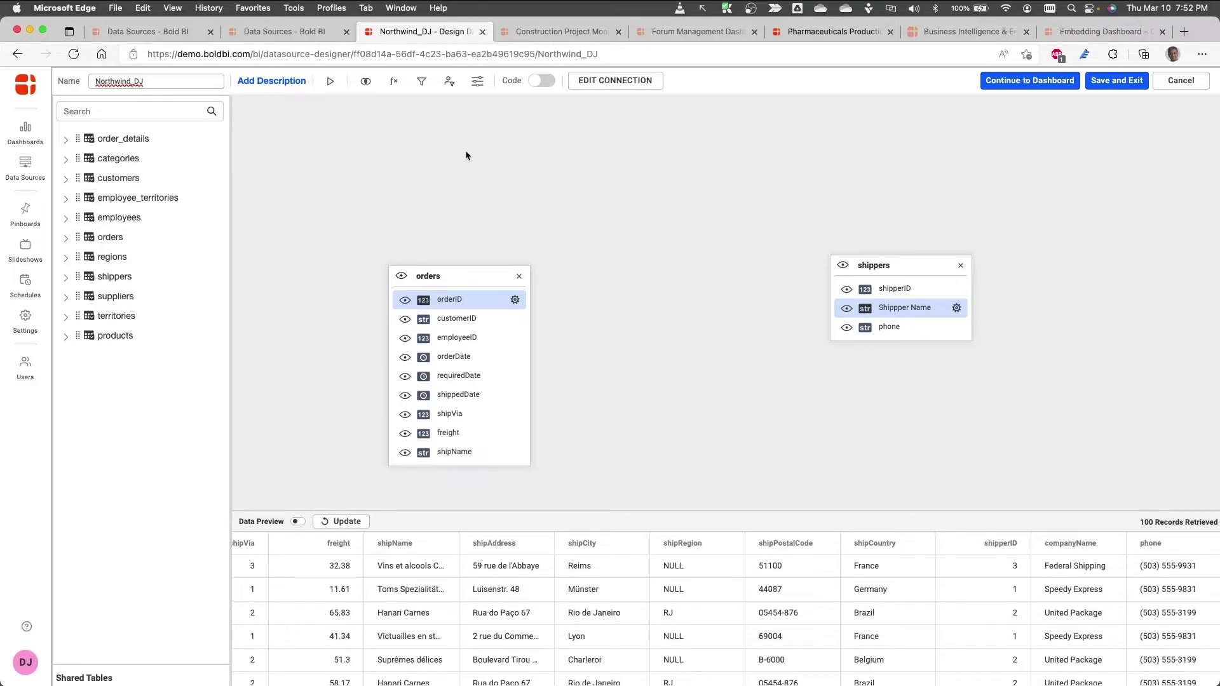
Look through the functions available for calculated fields in the Expression Designer, then leave it without adding an expression.
{"action": "left_click", "coordinate": [395, 82]}
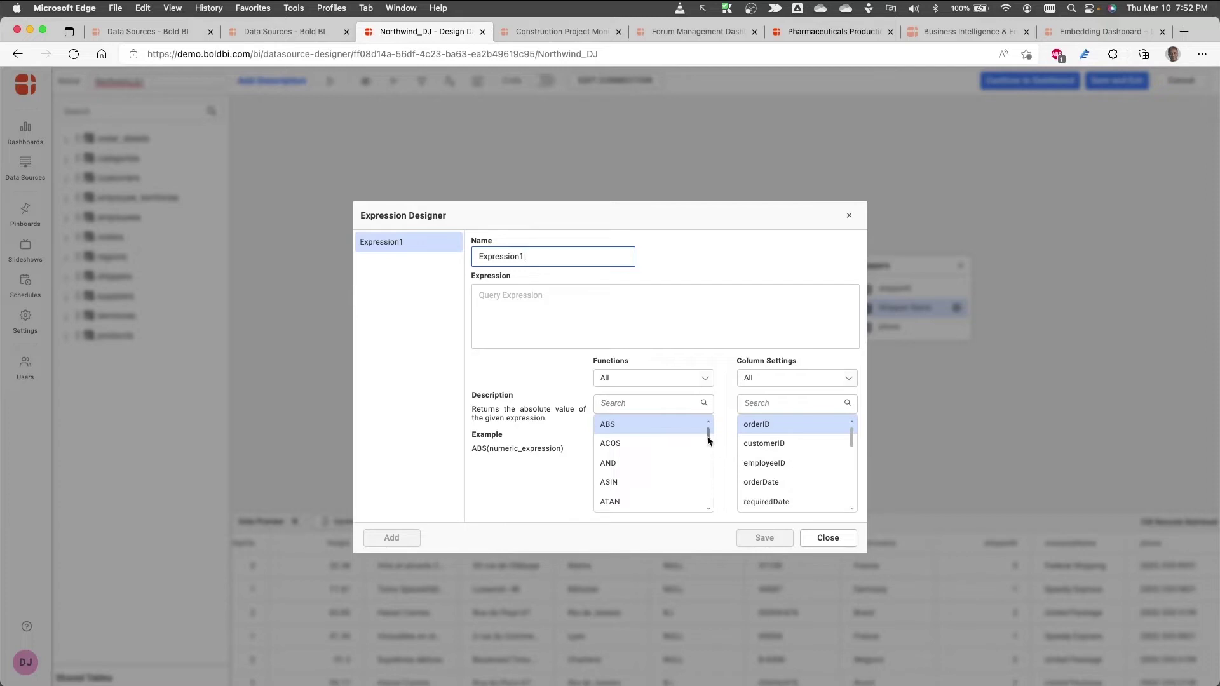
{"action": "left_click_drag", "start_coordinate": [709, 436], "coordinate": [709, 494]}
{"action": "left_click", "coordinate": [827, 547]}
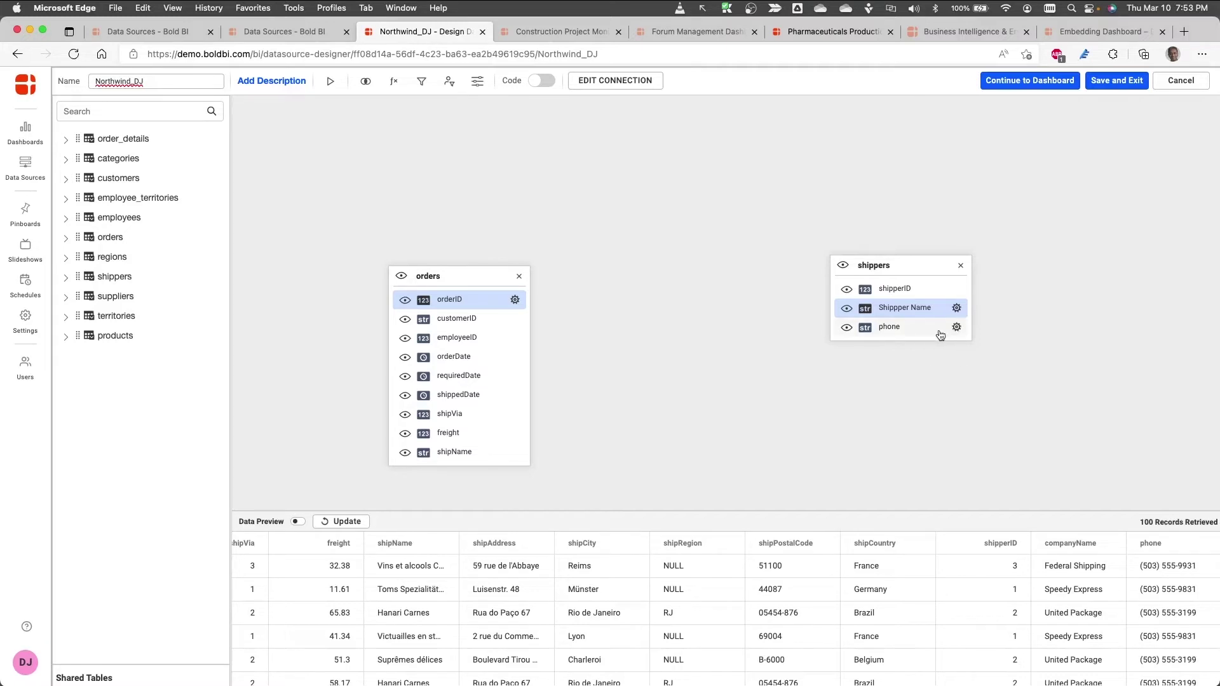
Save and exit the Northwind_DJ data source, and create a new dashboard from it.
{"action": "left_click", "coordinate": [1125, 82]}
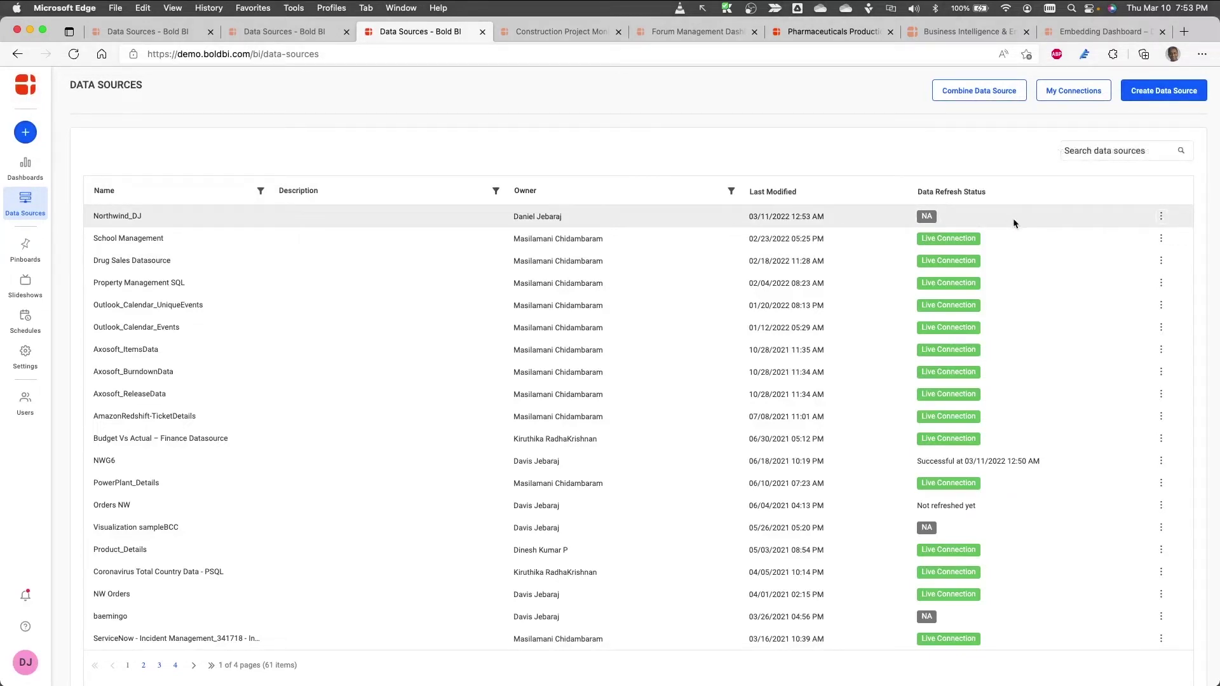
{"action": "mouse_move", "coordinate": [1011, 213]}
{"action": "left_mouse_down"}
{"action": "mouse_move", "coordinate": [946, 189]}
{"action": "mouse_move", "coordinate": [681, 189]}
{"action": "mouse_move", "coordinate": [794, 256]}
{"action": "mouse_move", "coordinate": [1006, 213]}
{"action": "left_mouse_up"}
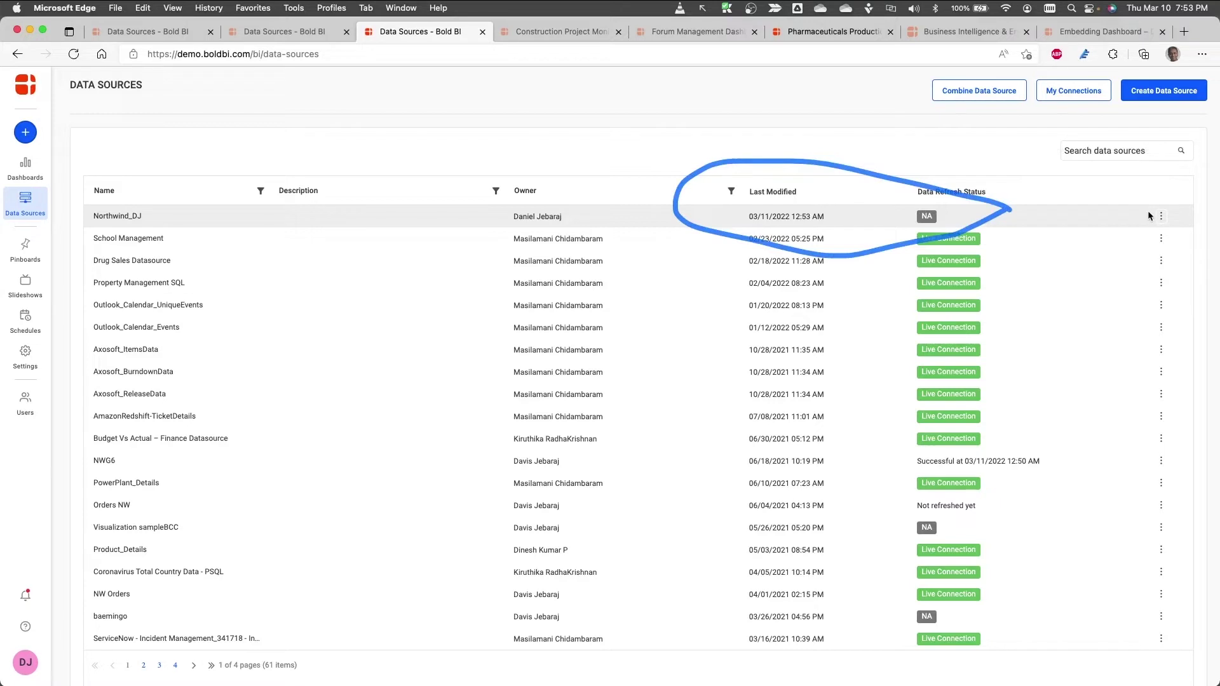
{"action": "mouse_move", "coordinate": [1163, 206]}
{"action": "left_mouse_down"}
{"action": "mouse_move", "coordinate": [1144, 224]}
{"action": "mouse_move", "coordinate": [1170, 202]}
{"action": "mouse_move", "coordinate": [1154, 203]}
{"action": "left_mouse_up"}
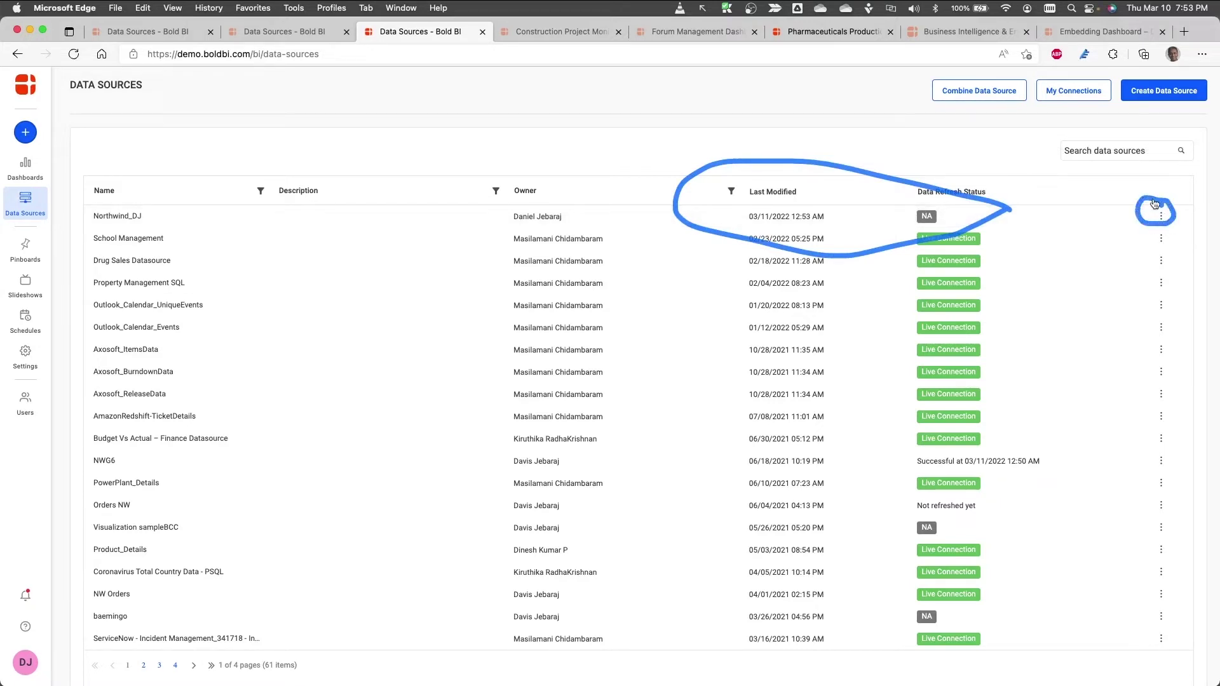
{"action": "left_click", "coordinate": [1161, 216]}
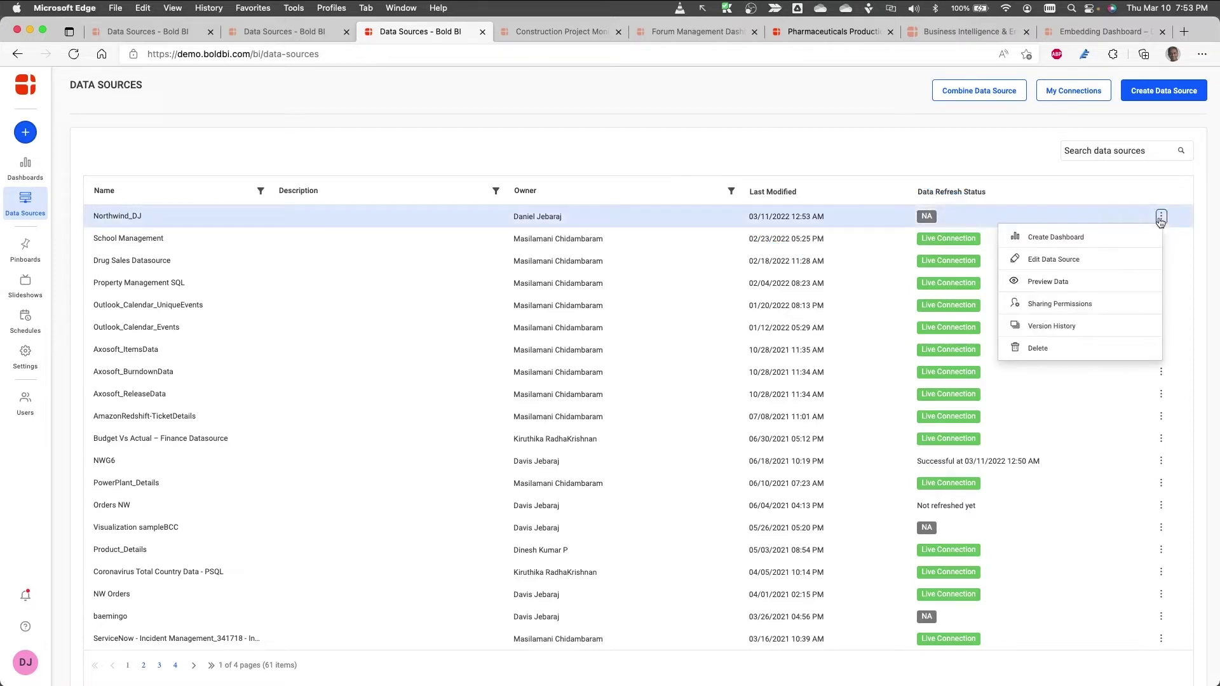
{"action": "left_click", "coordinate": [1118, 239]}
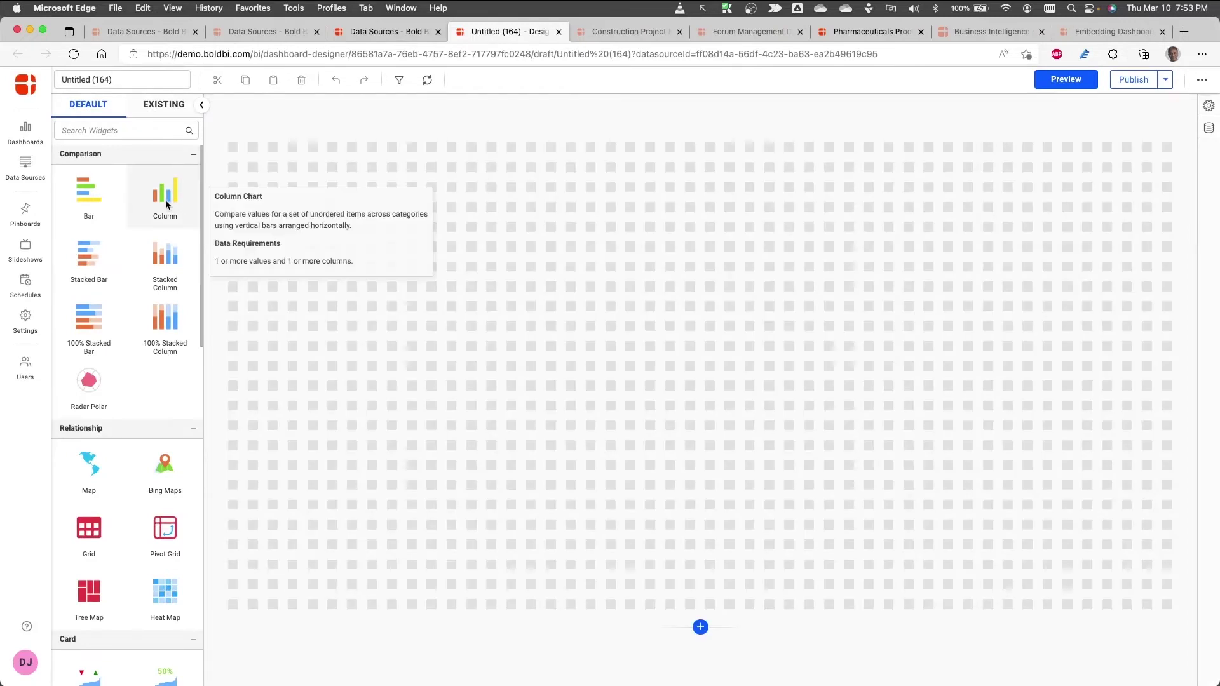
Place an enlarged column chart on the dashboard canvas and open its data assignment settings.
{"action": "left_click_drag", "start_coordinate": [165, 200], "coordinate": [321, 240]}
{"action": "left_click_drag", "start_coordinate": [438, 352], "coordinate": [657, 507]}
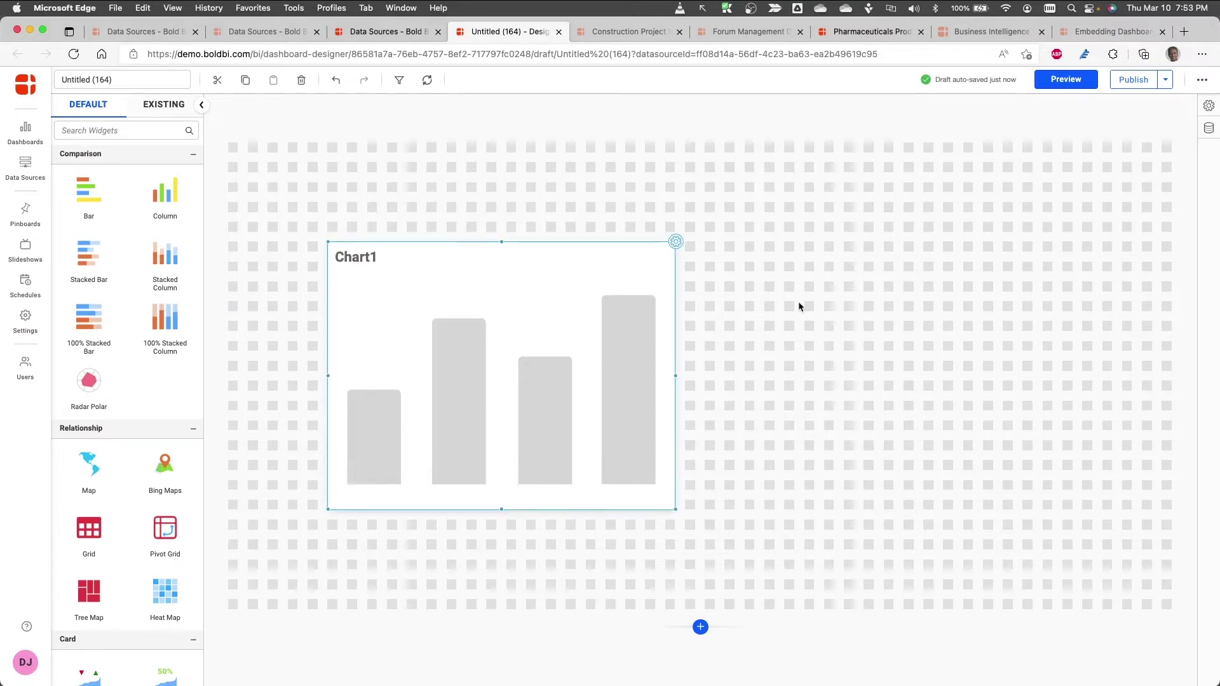
{"action": "left_click", "coordinate": [676, 243]}
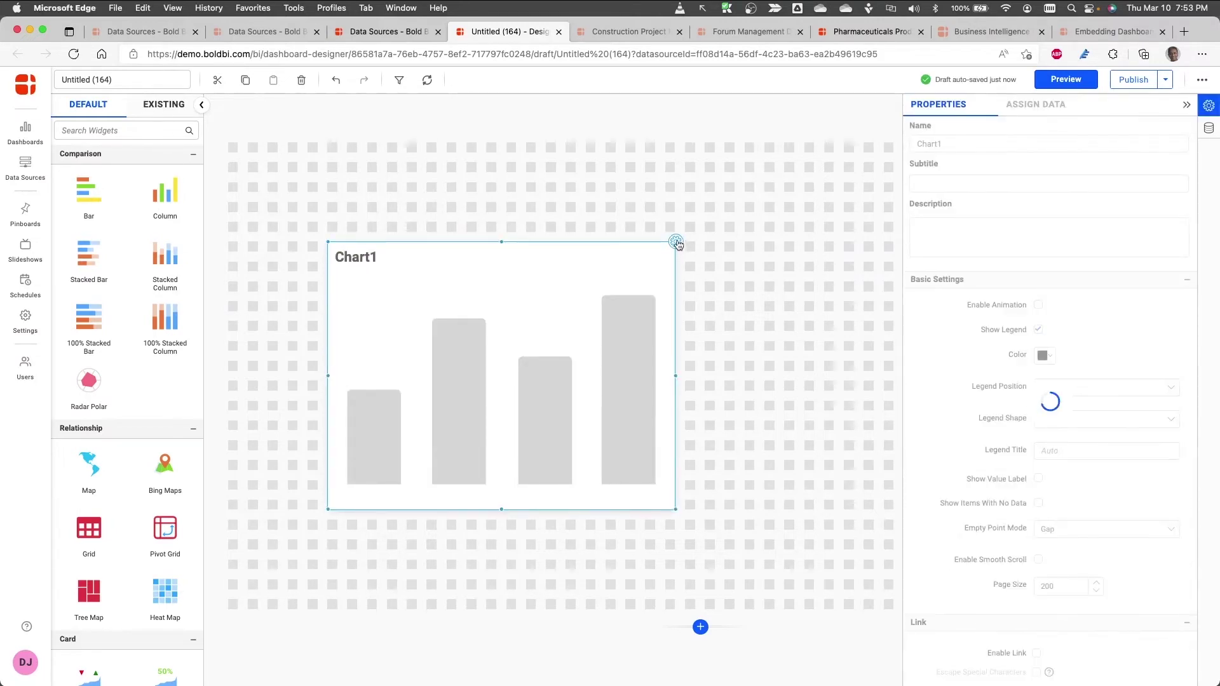
{"action": "left_click", "coordinate": [1034, 105]}
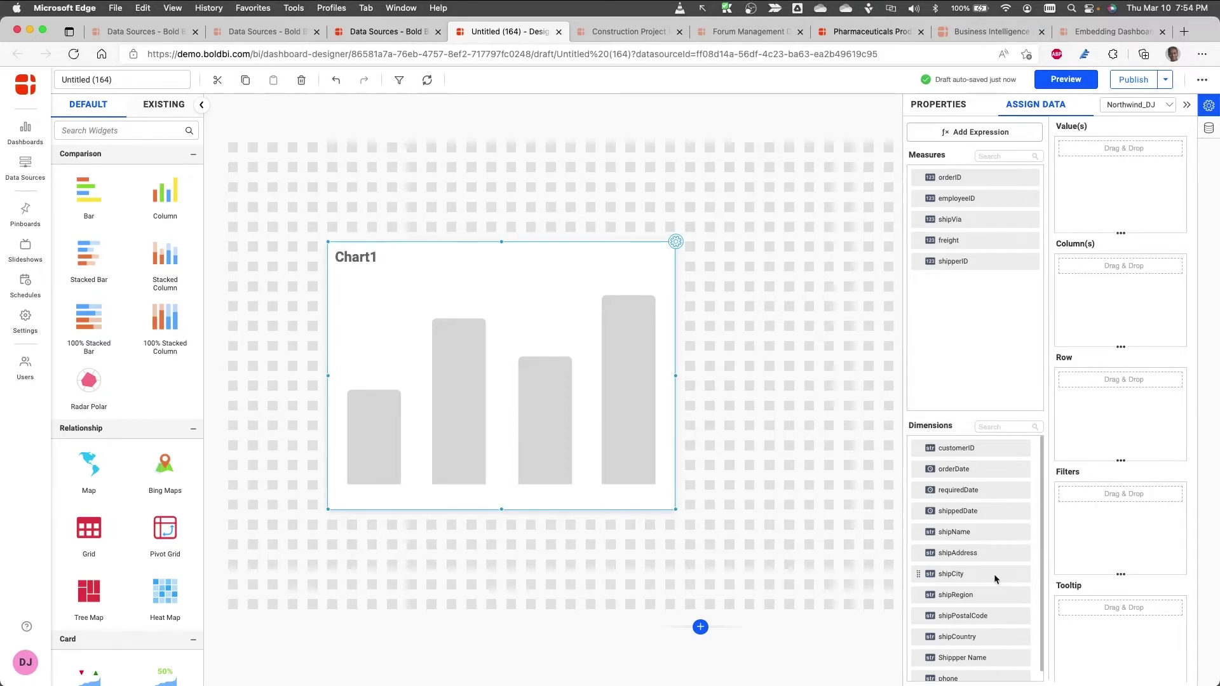
Chart the count of orderID by shipCountry, with Shippper Name assigned as the row.
{"action": "left_click_drag", "start_coordinate": [964, 641], "coordinate": [1150, 280]}
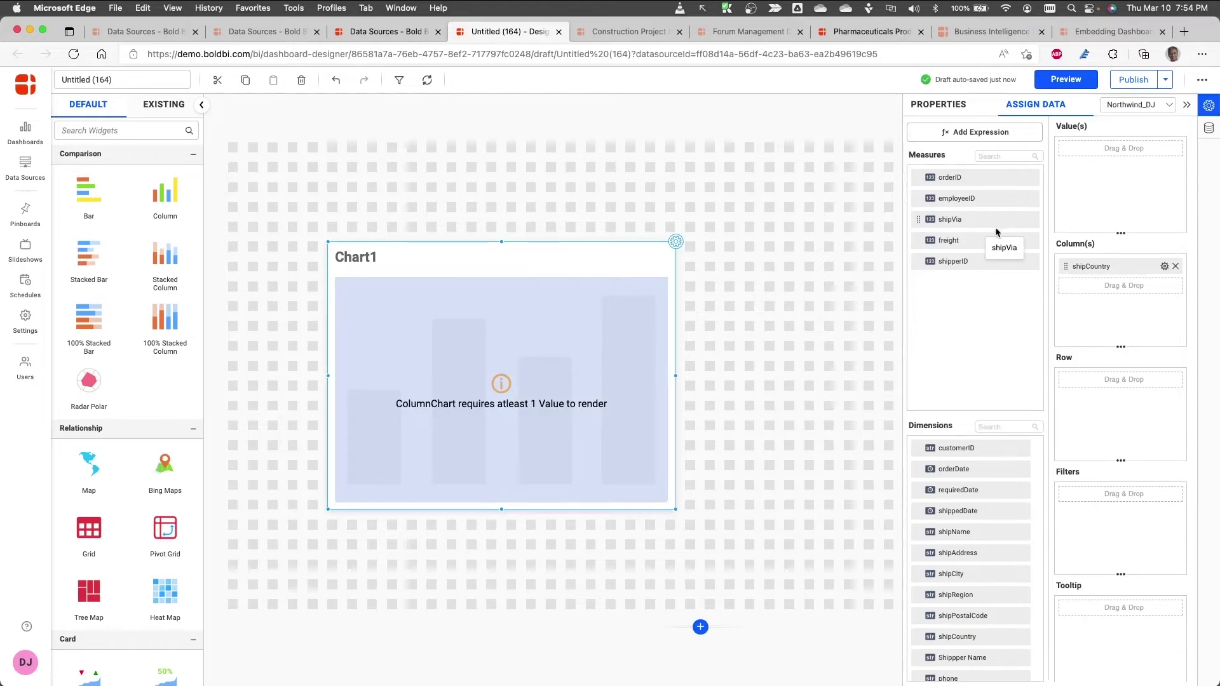
{"action": "left_click_drag", "start_coordinate": [951, 178], "coordinate": [1106, 152]}
{"action": "left_click", "coordinate": [1165, 152]}
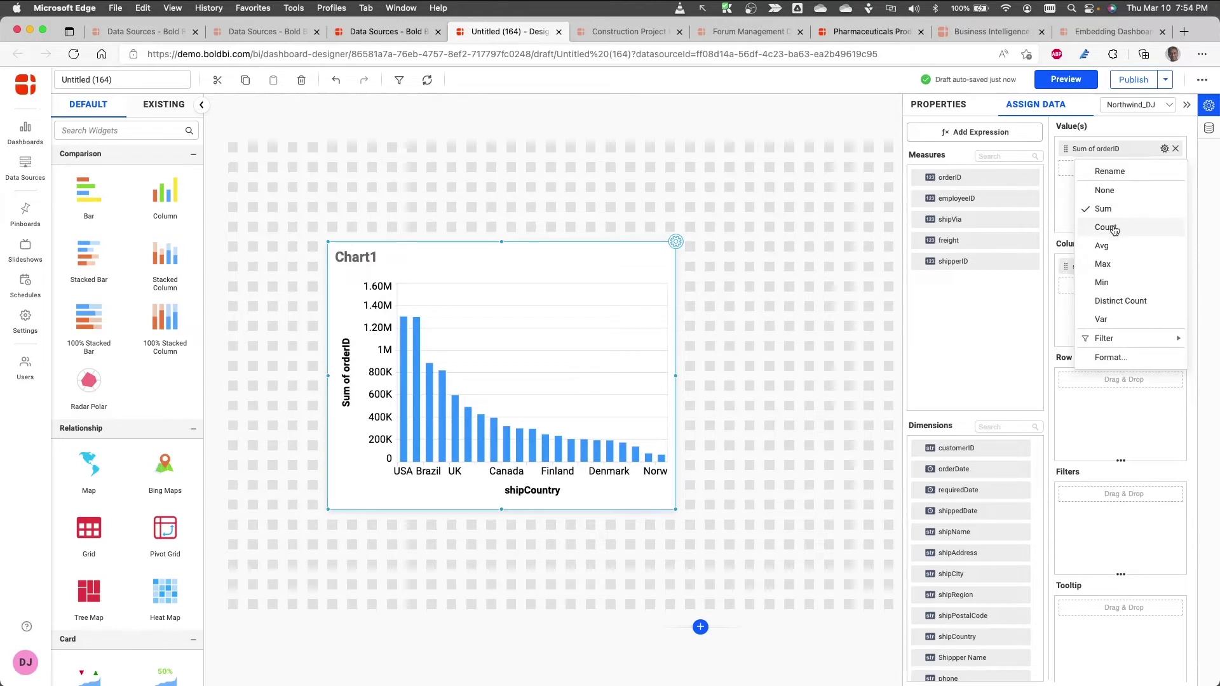
{"action": "left_click", "coordinate": [1114, 229]}
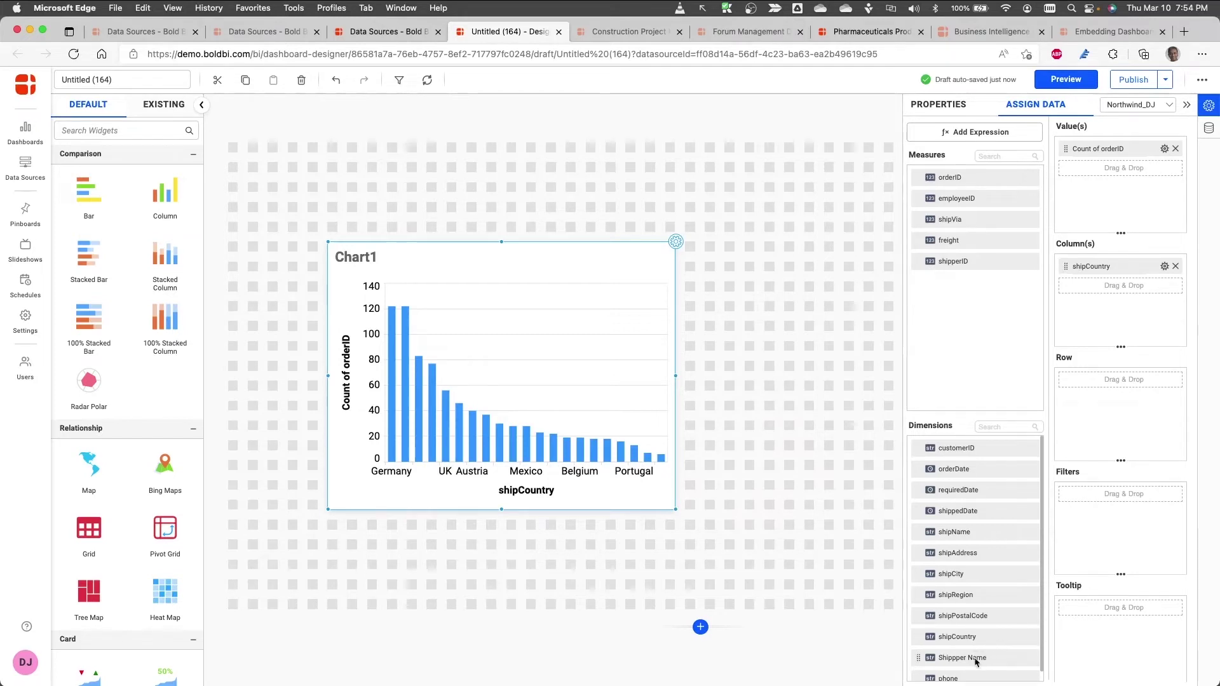
{"action": "left_click_drag", "start_coordinate": [975, 663], "coordinate": [1119, 408]}
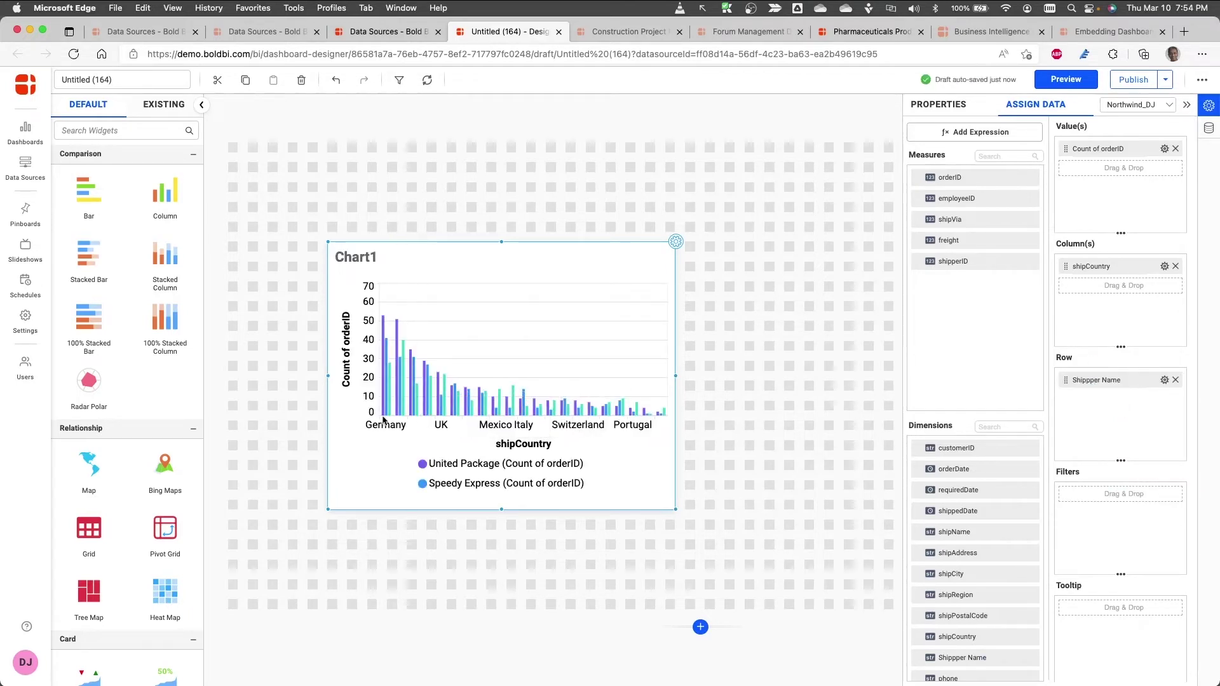
{"action": "mouse_move", "coordinate": [382, 405]}
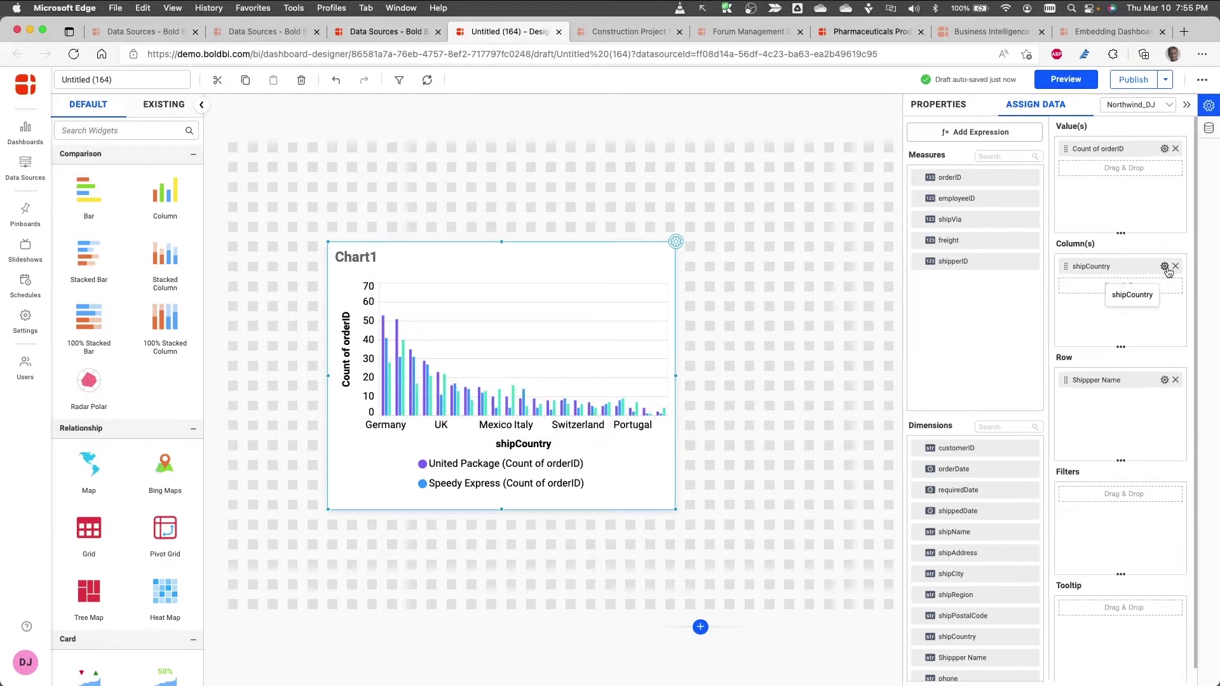
Add a rank filter on the shipCountry column that keeps the top 5 by orderID, and change its summary type.
{"action": "left_click", "coordinate": [1167, 269]}
{"action": "mouse_move", "coordinate": [1147, 329]}
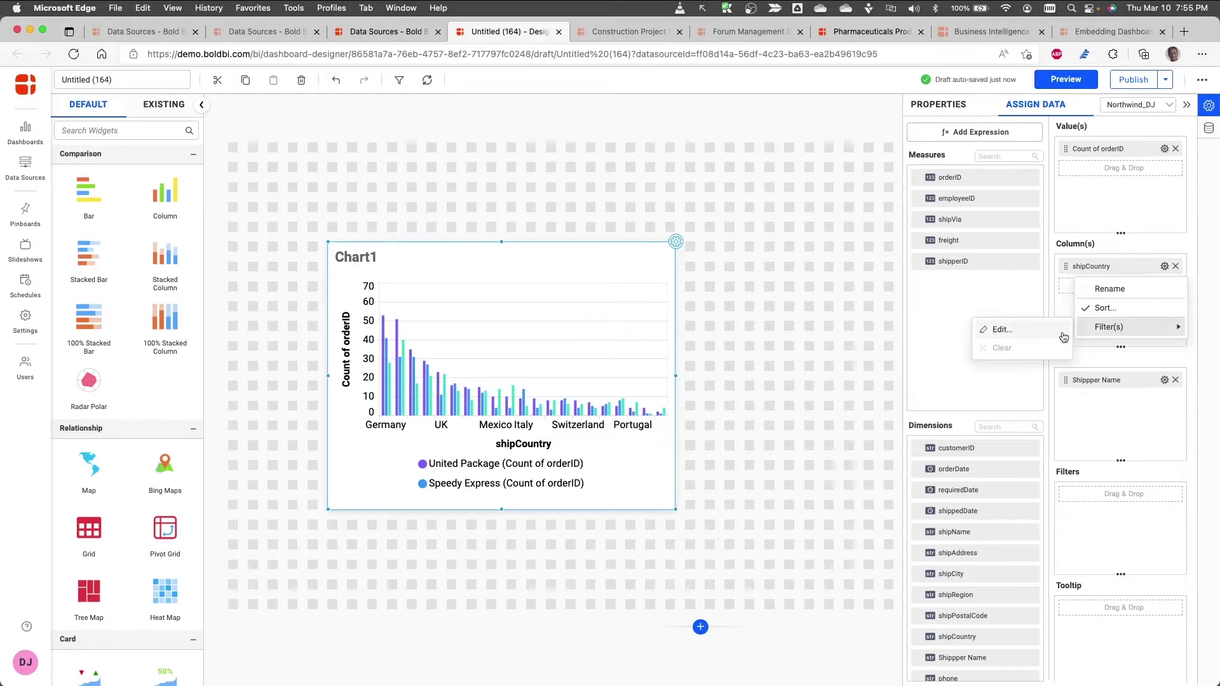
{"action": "left_click", "coordinate": [1063, 333]}
{"action": "left_click", "coordinate": [503, 400]}
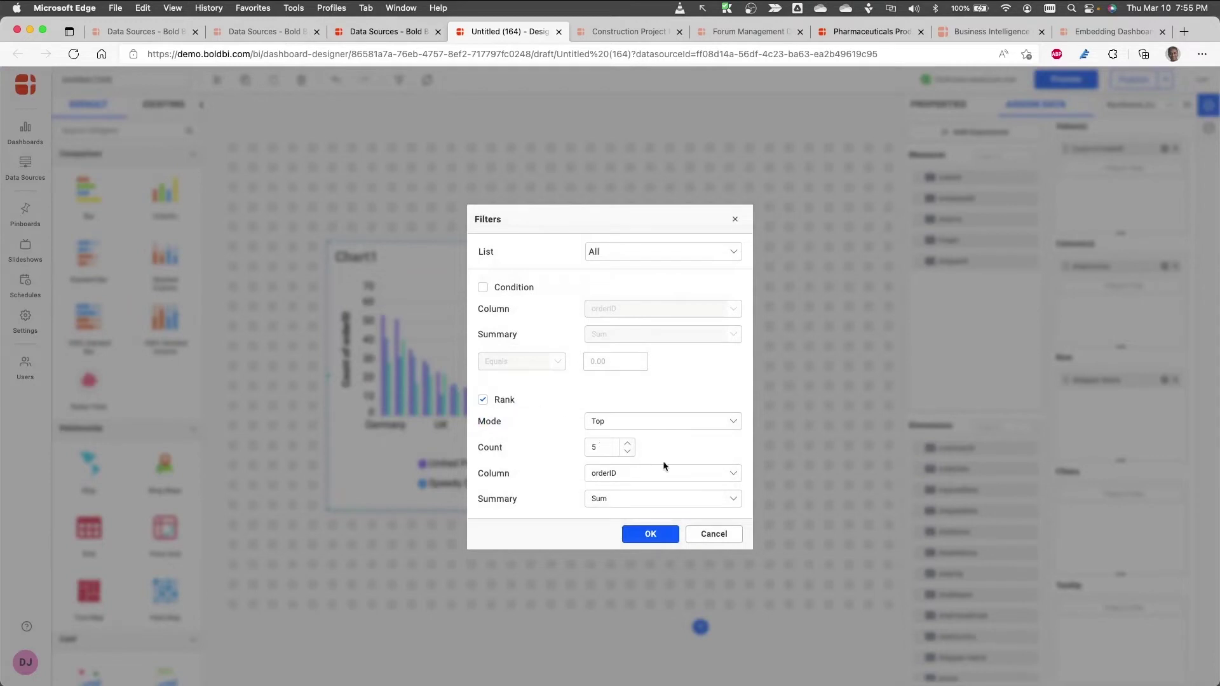
{"action": "left_click", "coordinate": [732, 499]}
{"action": "left_click", "coordinate": [656, 563]}
{"action": "left_click", "coordinate": [651, 537]}
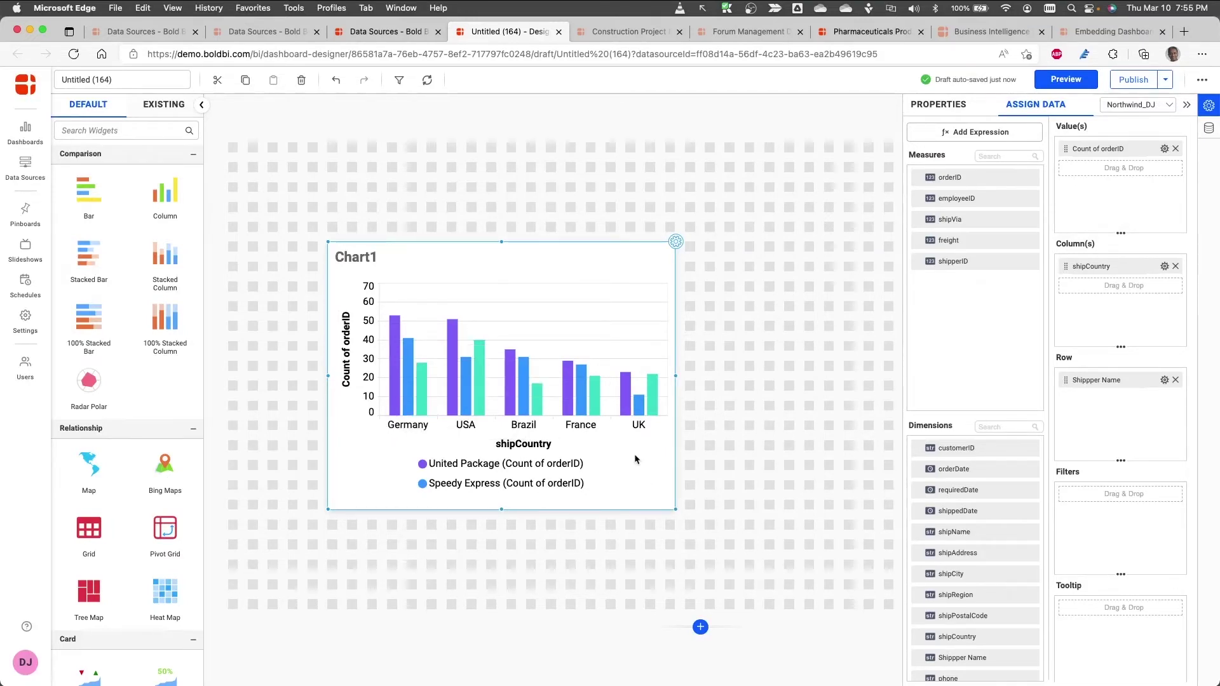
Rename the chart to "Shipper information" in its properties.
{"action": "left_click", "coordinate": [962, 110]}
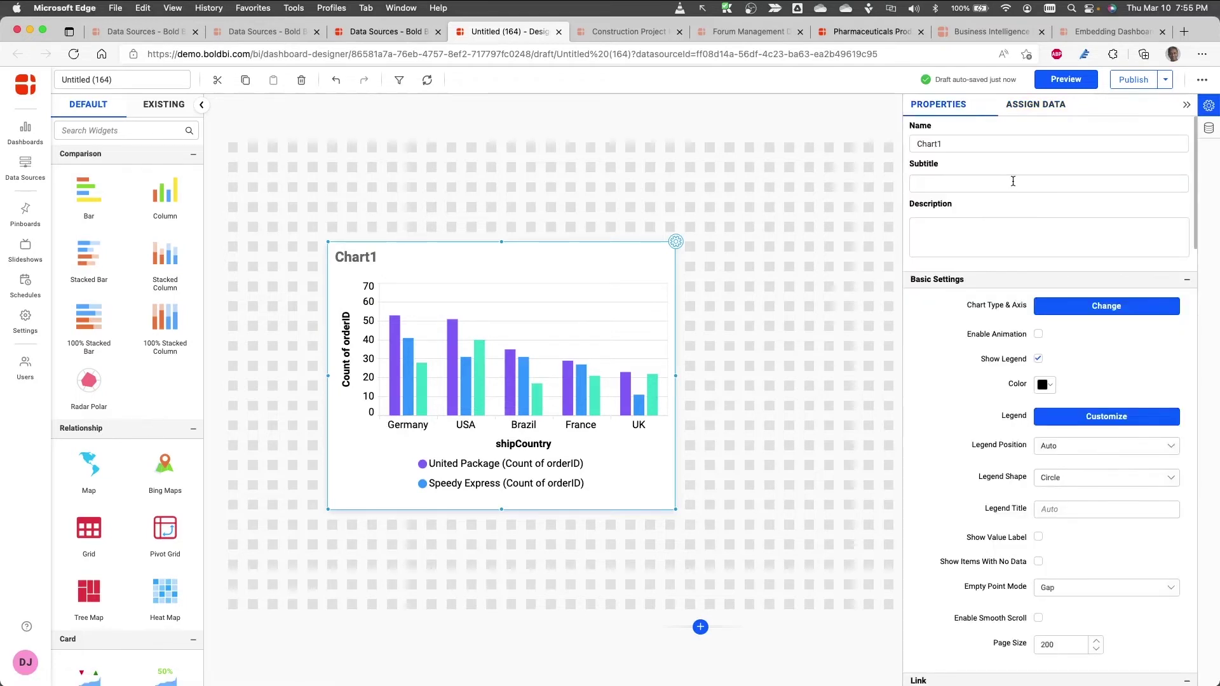
{"action": "left_click_drag", "start_coordinate": [960, 144], "coordinate": [908, 148]}
{"action": "key", "text": "BackSpace"}
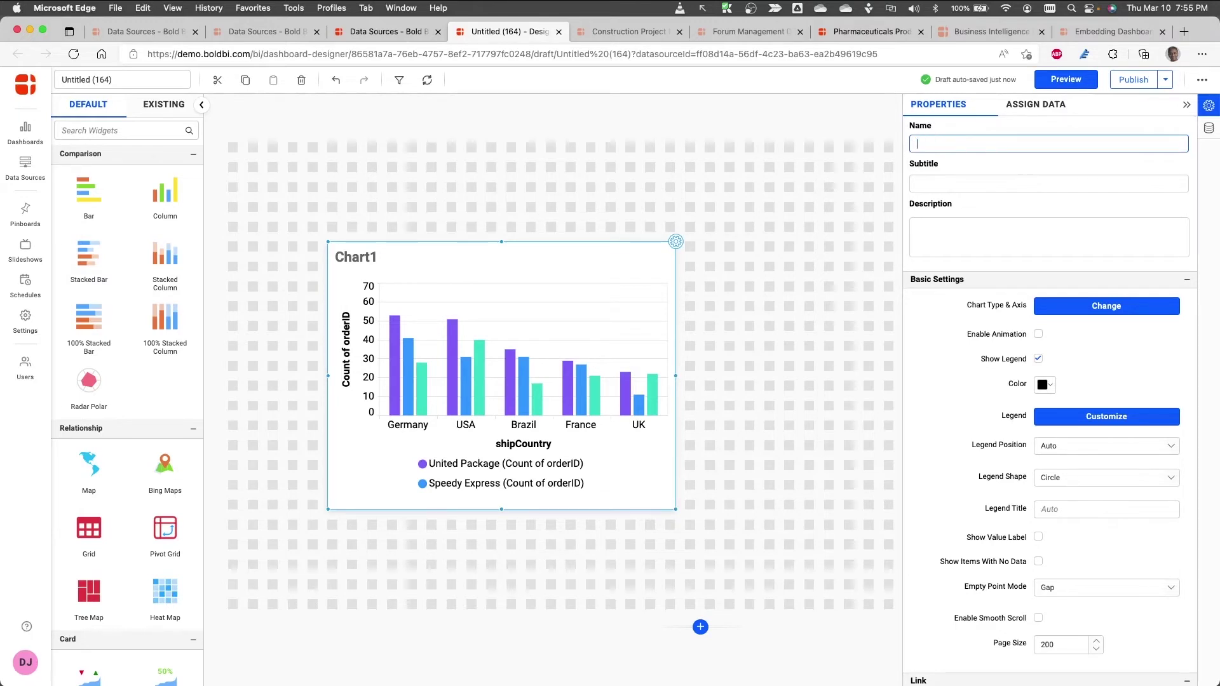
{"action": "type", "text": "Shipper information"}
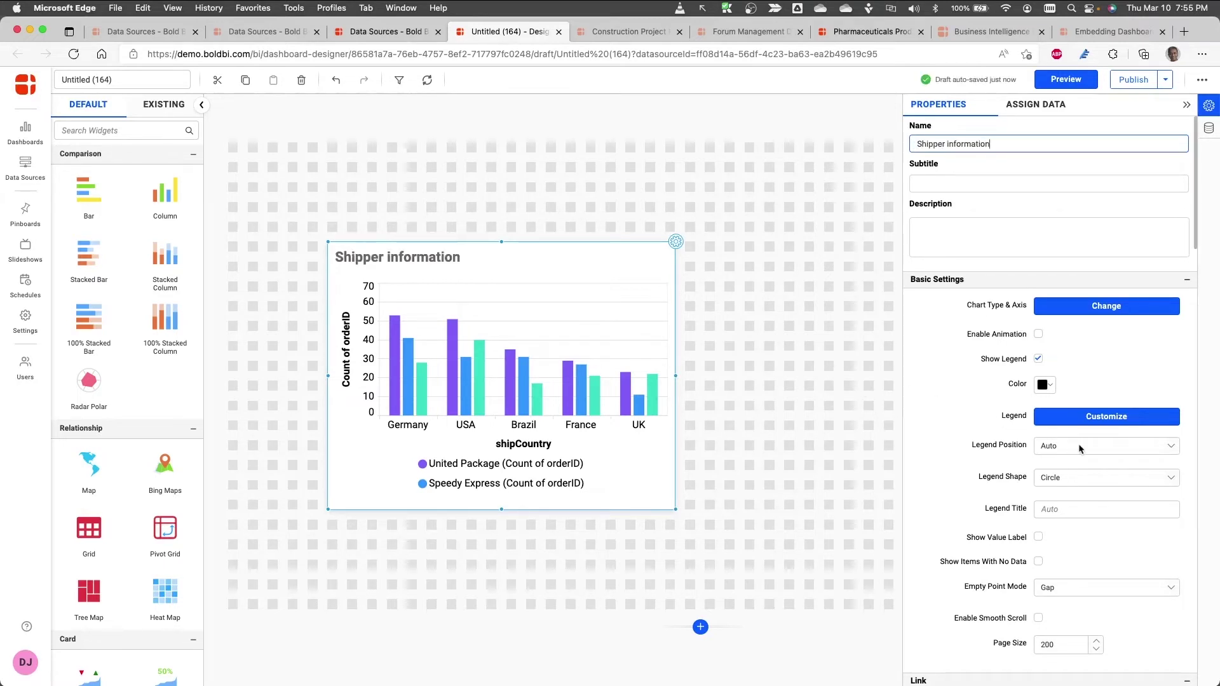
Customize the chart legend as a group with the display format {{:Row}}, removing the value part.
{"action": "left_click", "coordinate": [1125, 419]}
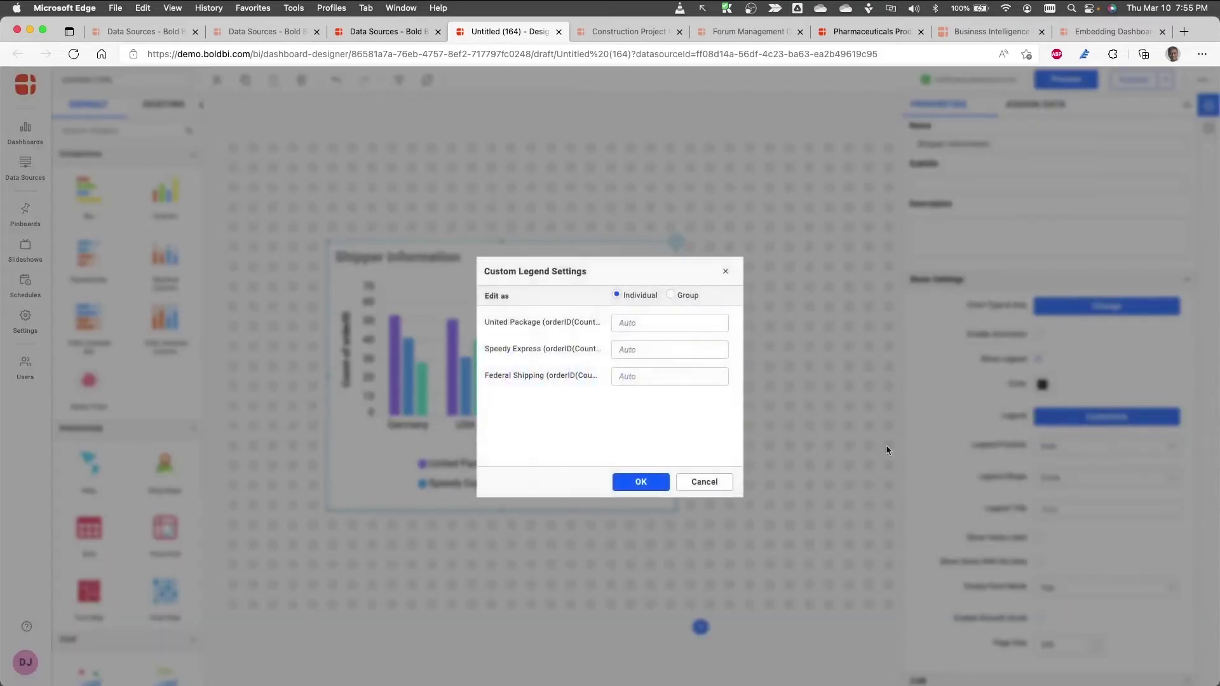
{"action": "left_click", "coordinate": [672, 296]}
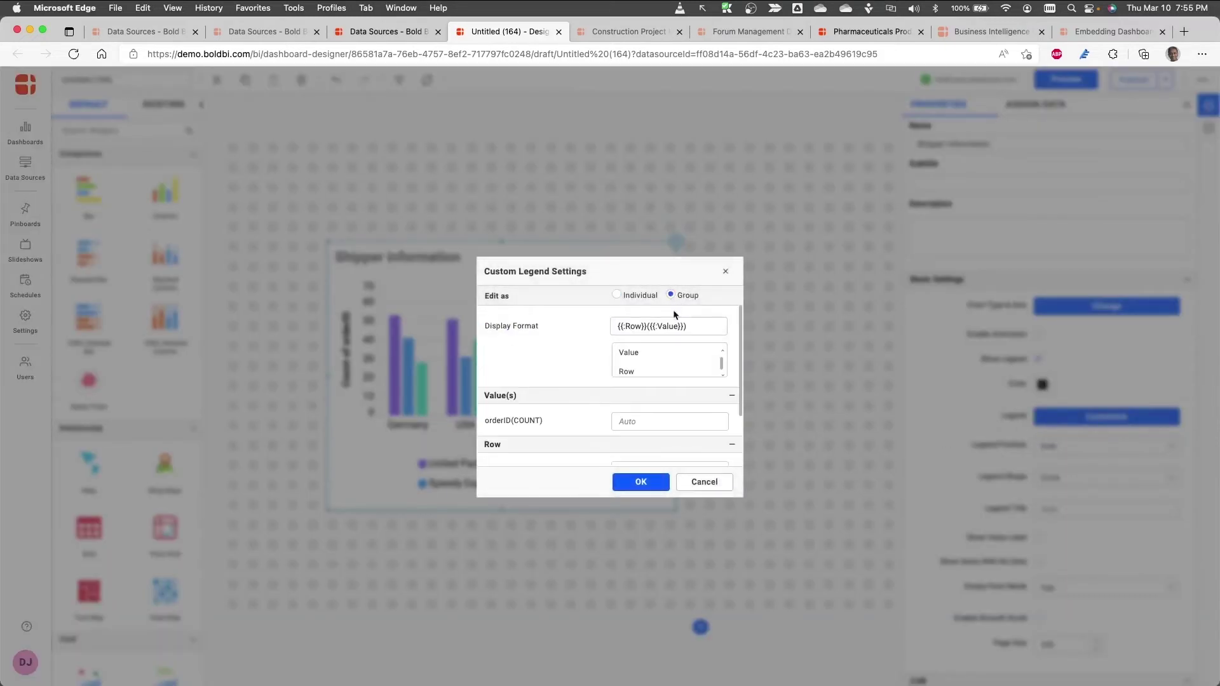
{"action": "left_click", "coordinate": [692, 325]}
{"action": "key", "text": "BackSpace"}
{"action": "key", "text": "BackSpace"}
{"action": "key", "text": "BackSpace"}
{"action": "key", "text": "BackSpace"}
{"action": "key", "text": "BackSpace"}
{"action": "key", "text": "BackSpace"}
{"action": "key", "text": "BackSpace"}
{"action": "key", "text": "BackSpace"}
{"action": "key", "text": "BackSpace"}
{"action": "key", "text": "BackSpace"}
{"action": "key", "text": "BackSpace"}
{"action": "key", "text": "BackSpace"}
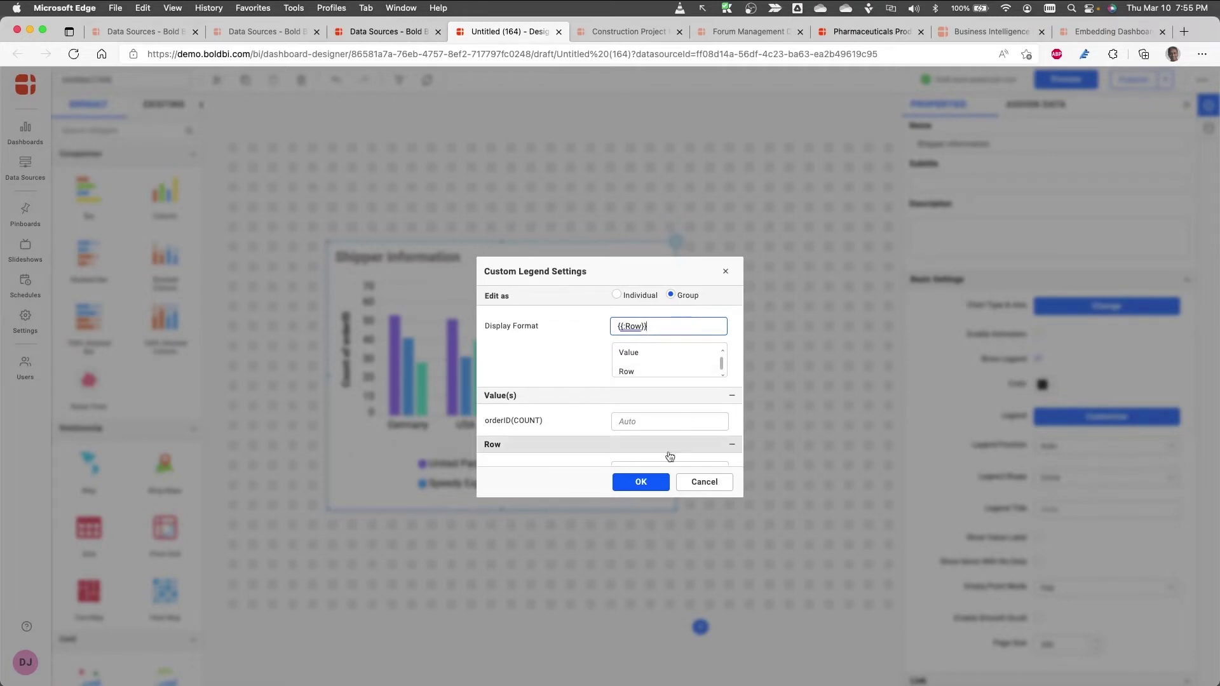
{"action": "left_click", "coordinate": [647, 485]}
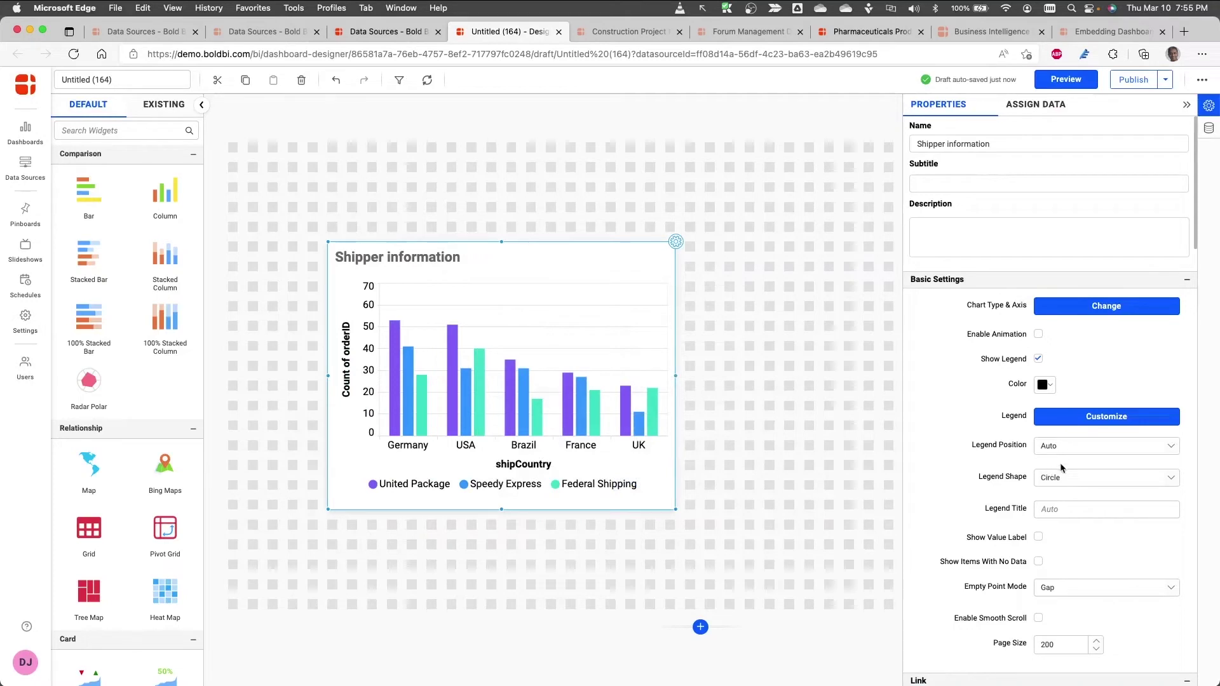
Set the legend title to "Shipper Name" and look through the remaining chart properties.
{"action": "left_click", "coordinate": [1064, 509]}
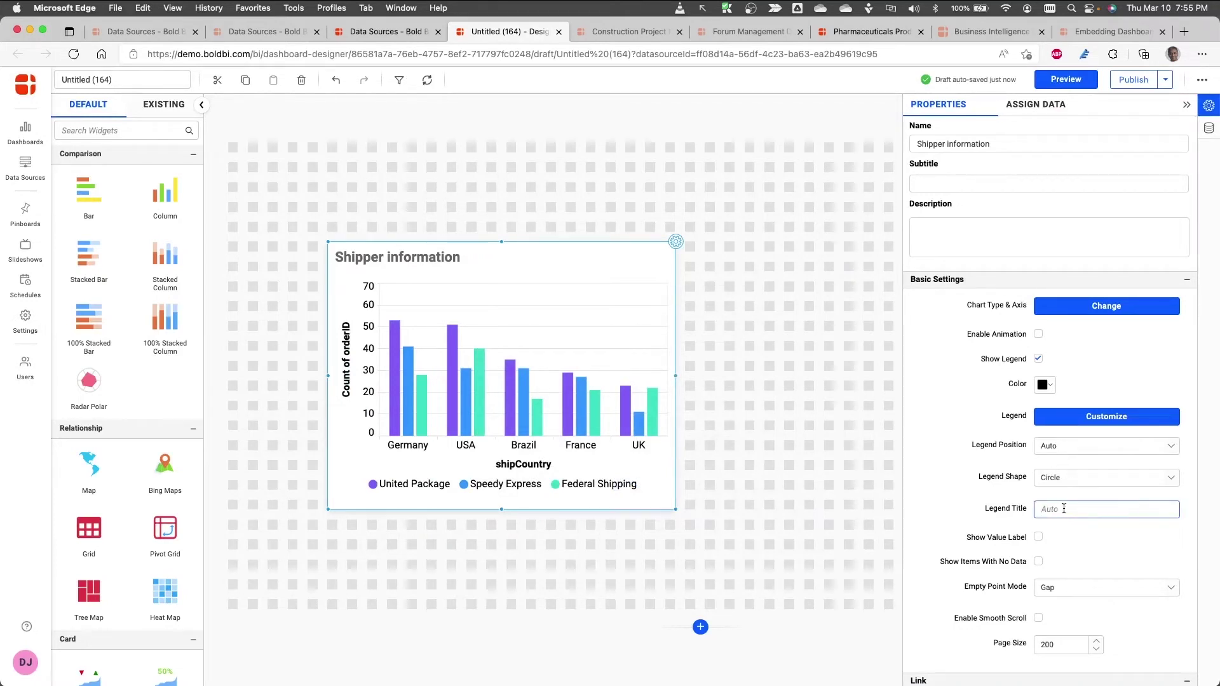
{"action": "type", "text": "Shipper Name"}
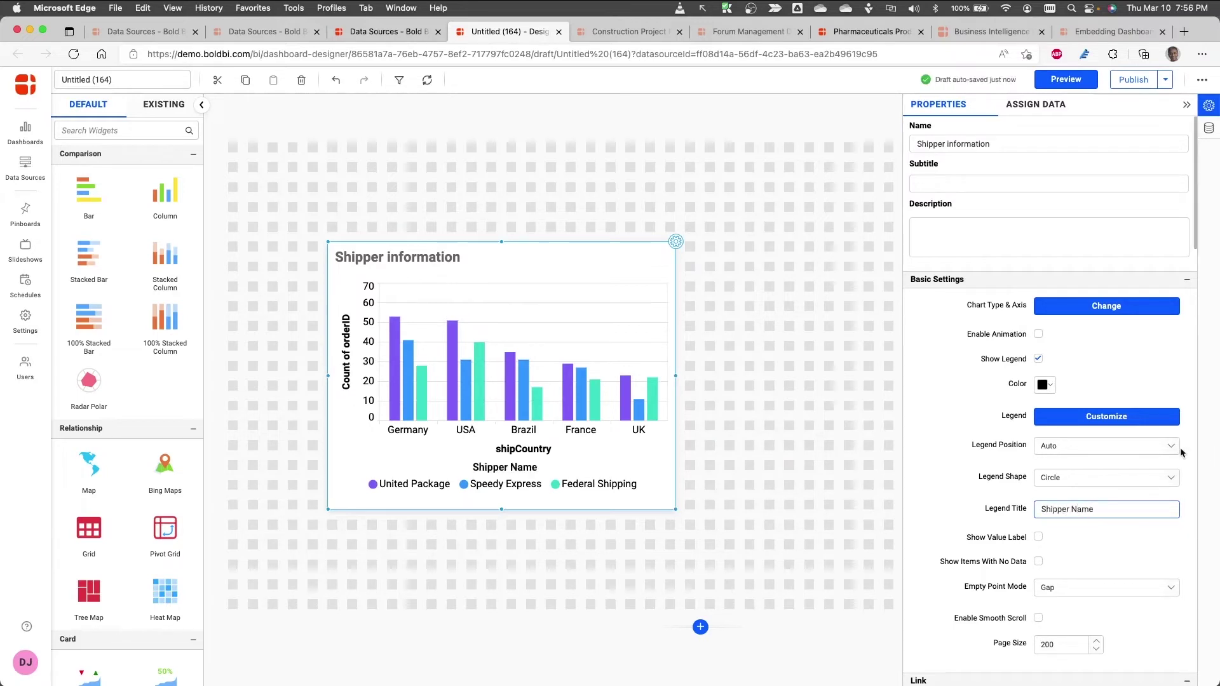
{"action": "scroll", "coordinate": [1126, 465], "scroll_direction": "down", "scroll_amount": 3}
{"action": "scroll", "coordinate": [1126, 465], "scroll_direction": "down", "scroll_amount": 15}
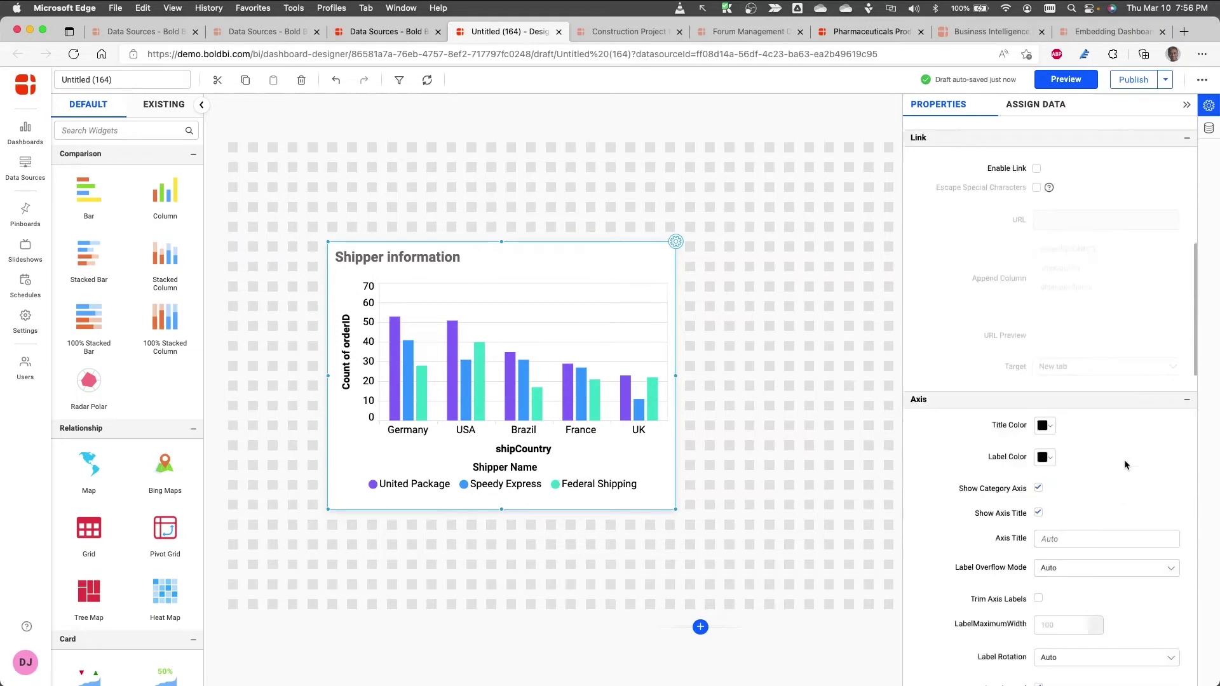
{"action": "scroll", "coordinate": [1123, 465], "scroll_direction": "up", "scroll_amount": 15}
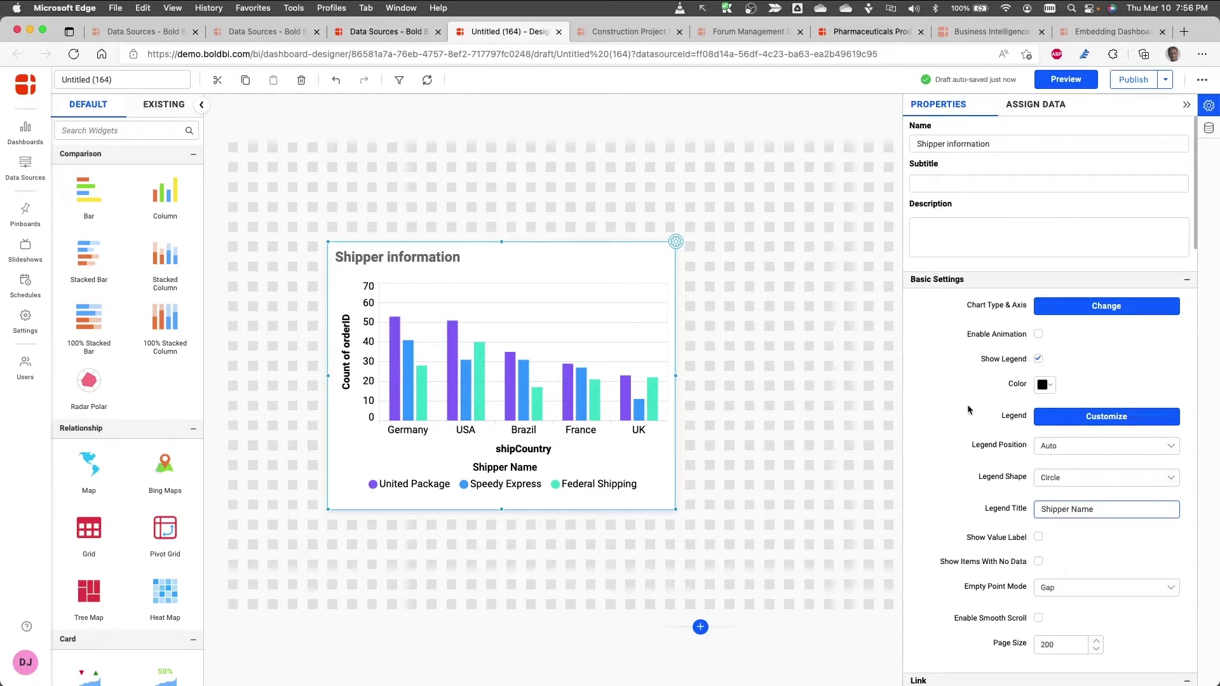
Preview the dashboard with the shipper chart, then return to the designer.
{"action": "left_click", "coordinate": [1066, 81]}
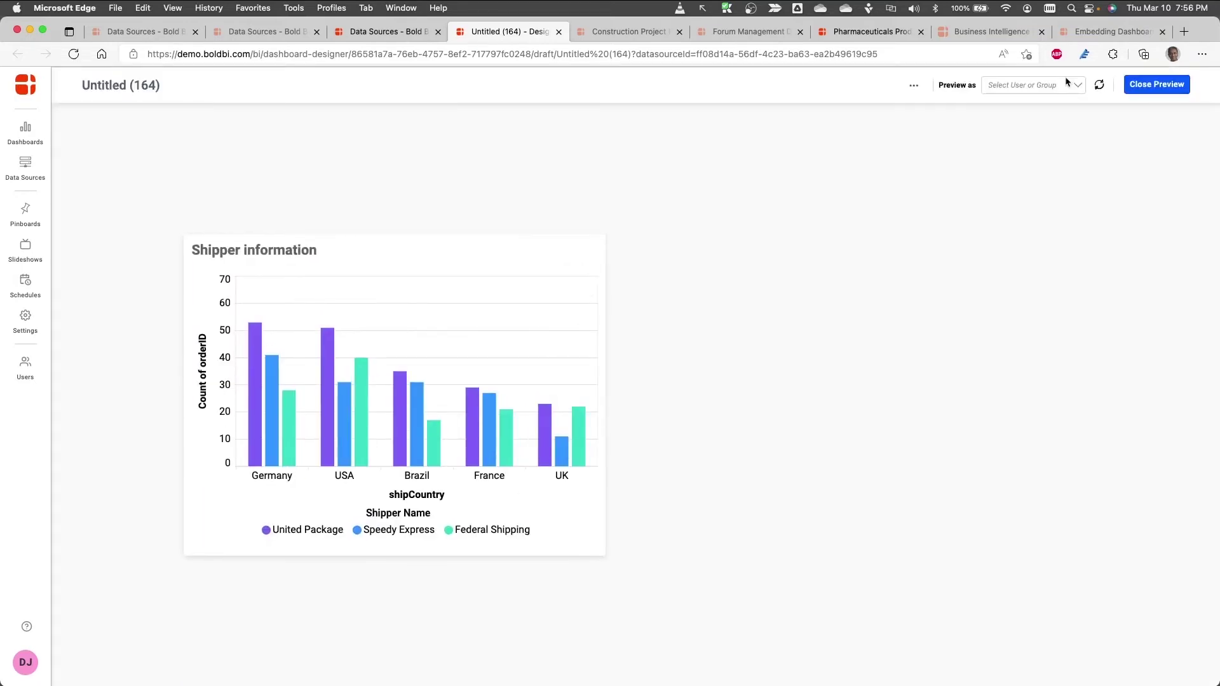
{"action": "left_click", "coordinate": [1167, 93]}
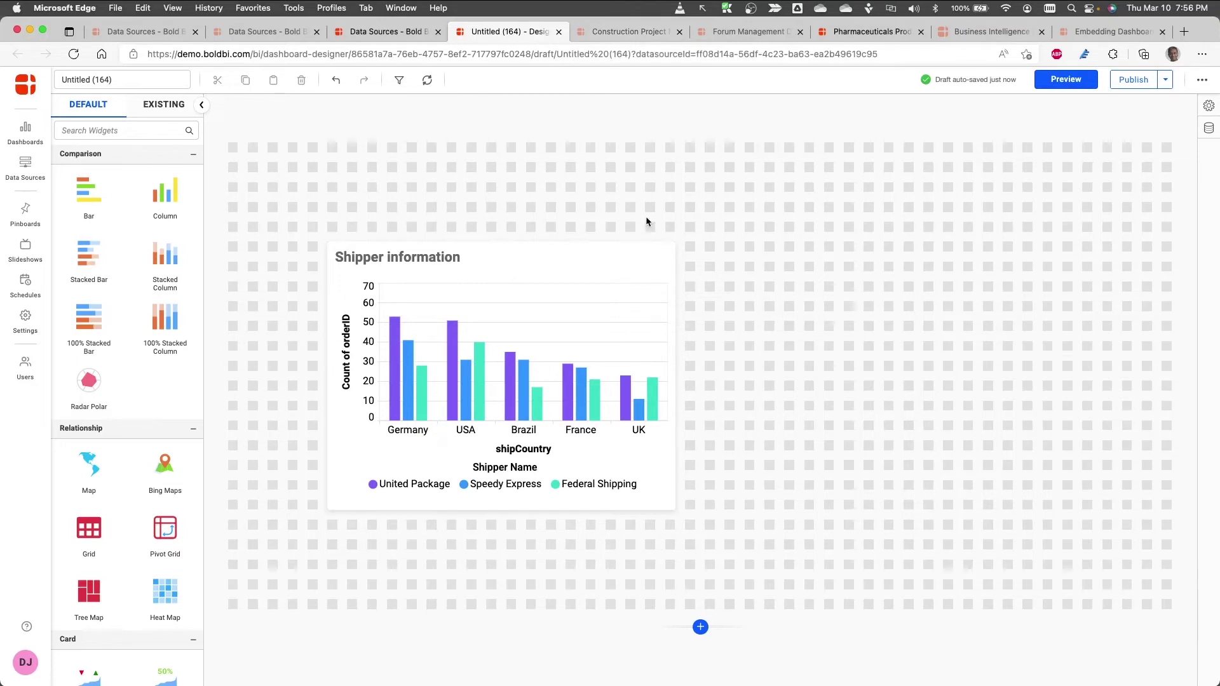
View the Construction Project Monitoring, Forum Management and Pharmaceuticals Production Analysis sample dashboards, including the Project filter options.
{"action": "left_click", "coordinate": [633, 32]}
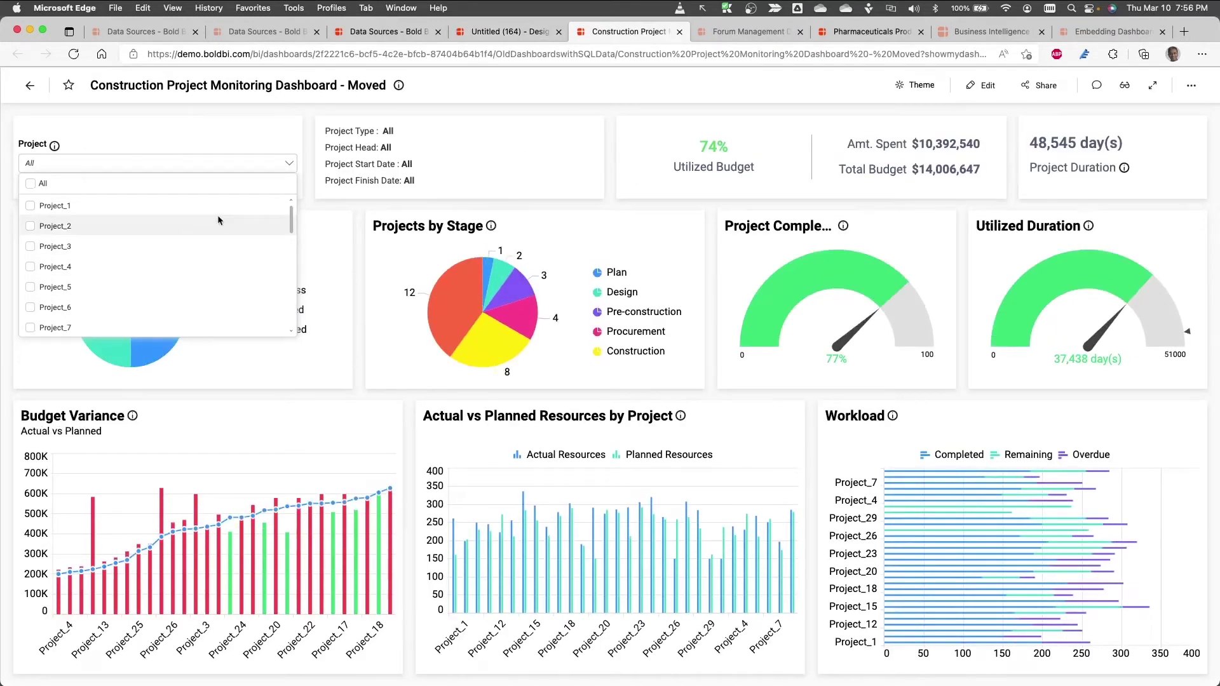
{"action": "mouse_move", "coordinate": [291, 228]}
{"action": "left_mouse_down"}
{"action": "mouse_move", "coordinate": [284, 312]}
{"action": "mouse_move", "coordinate": [290, 216]}
{"action": "left_mouse_up"}
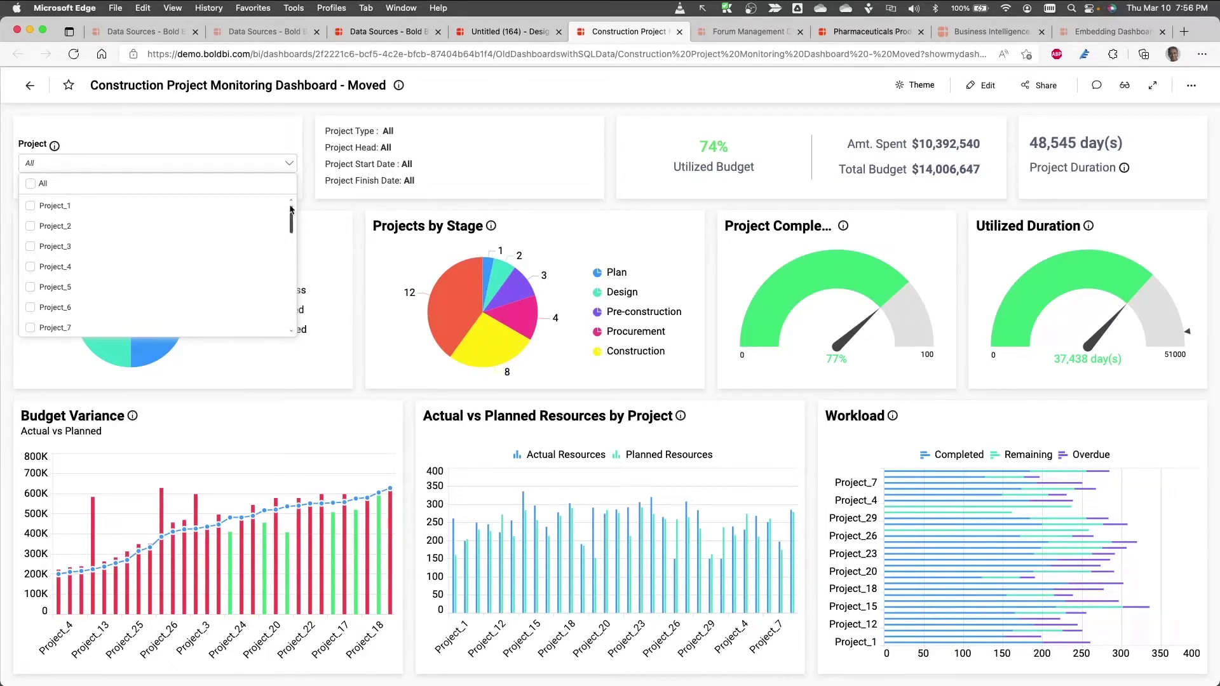
{"action": "left_click", "coordinate": [305, 136]}
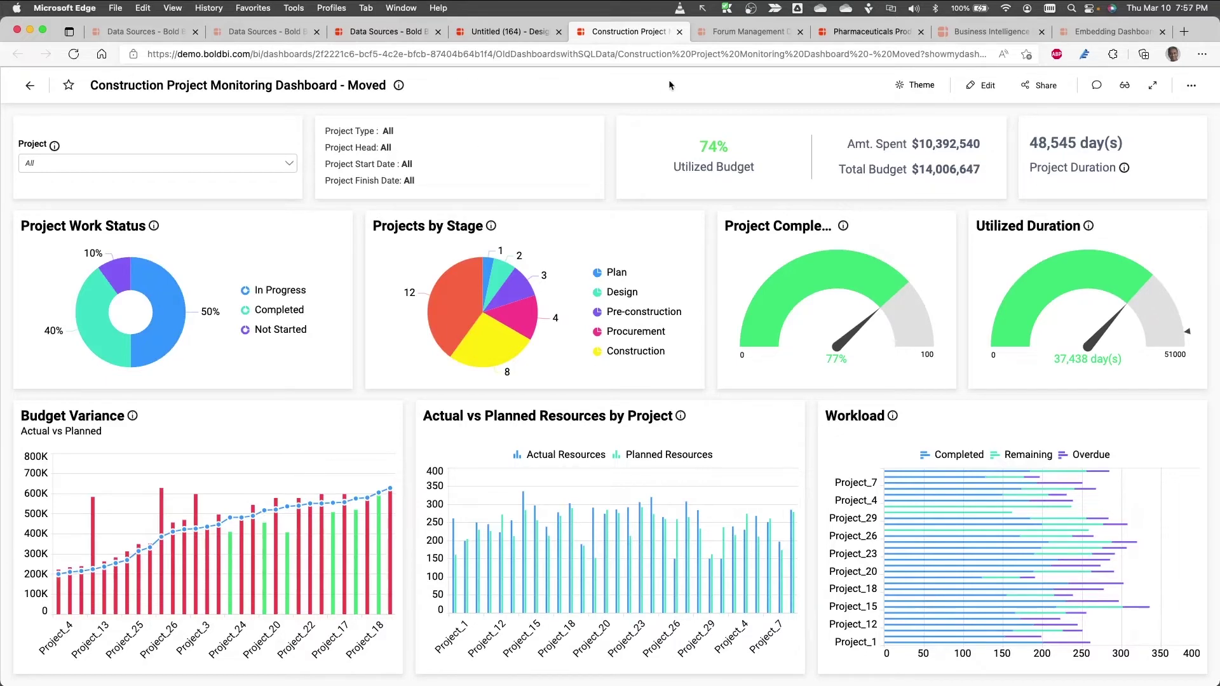
{"action": "left_click", "coordinate": [726, 33]}
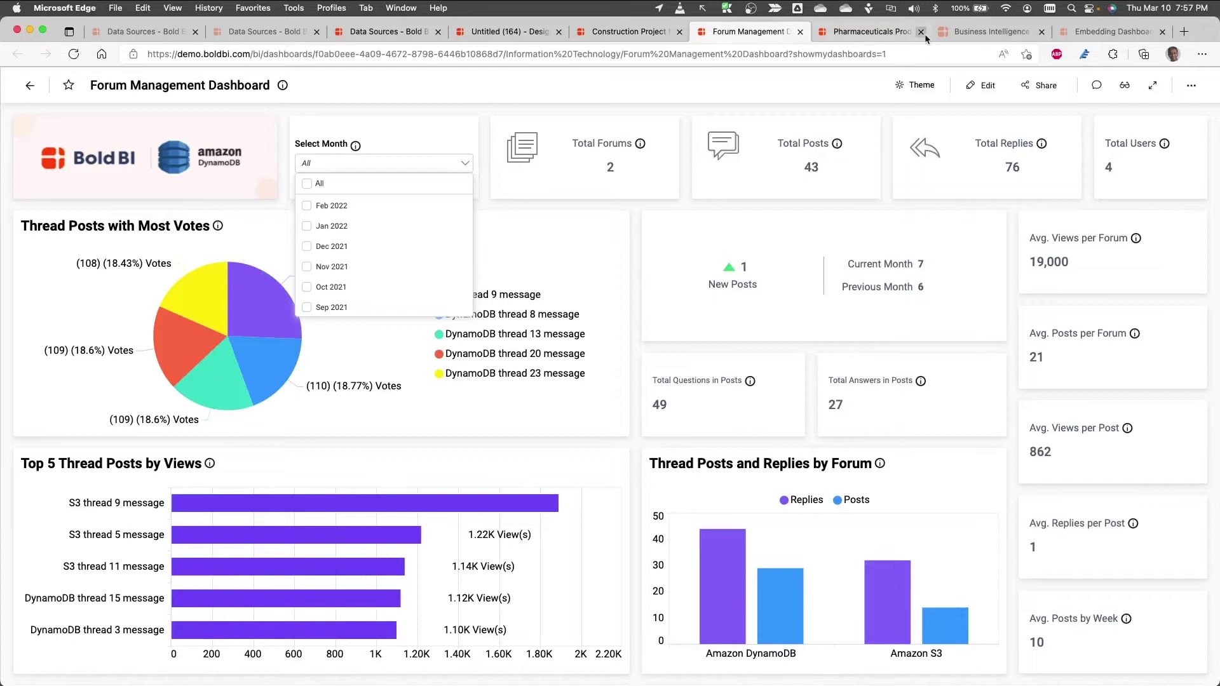
{"action": "left_click", "coordinate": [870, 33]}
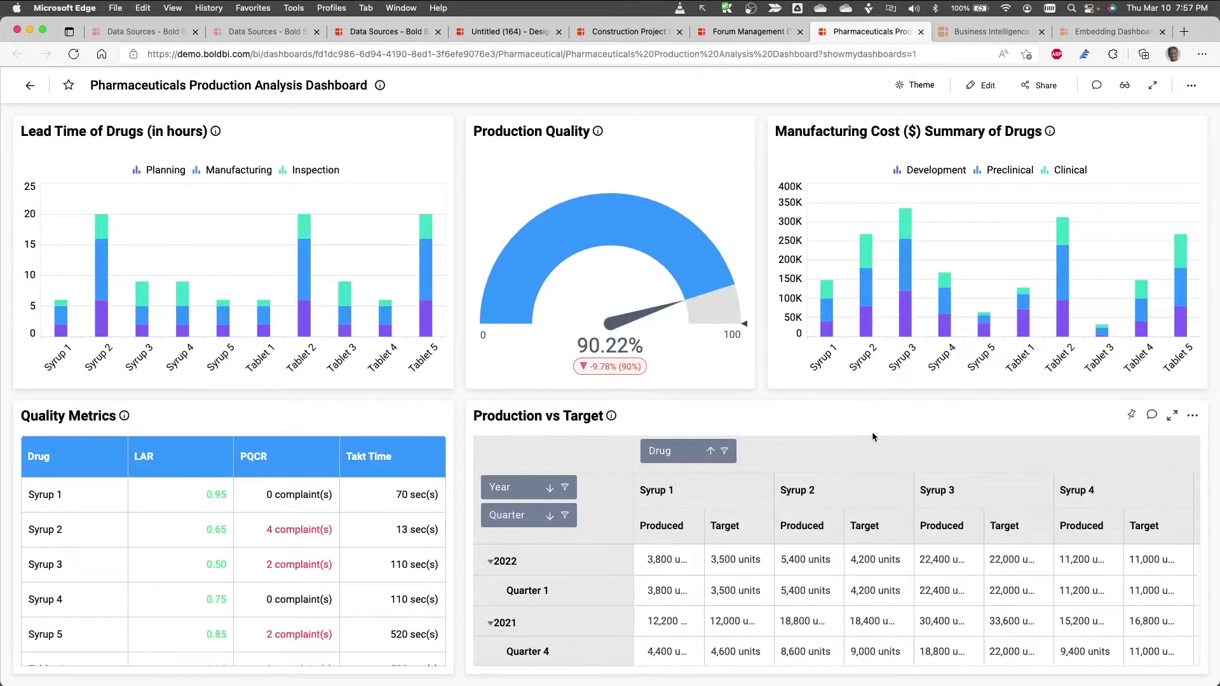
{"action": "mouse_move", "coordinate": [823, 334]}
View the sharing permissions of the School Management data source and close them without changes.
{"action": "left_click", "coordinate": [370, 32]}
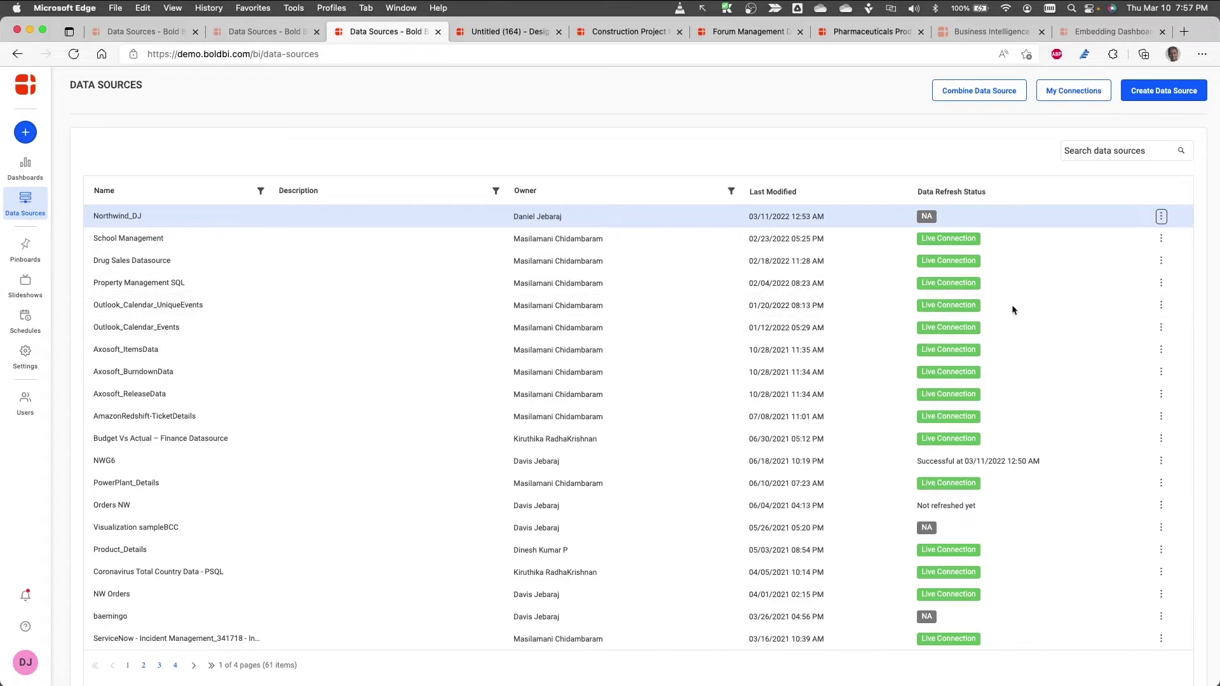
{"action": "left_click", "coordinate": [1161, 240]}
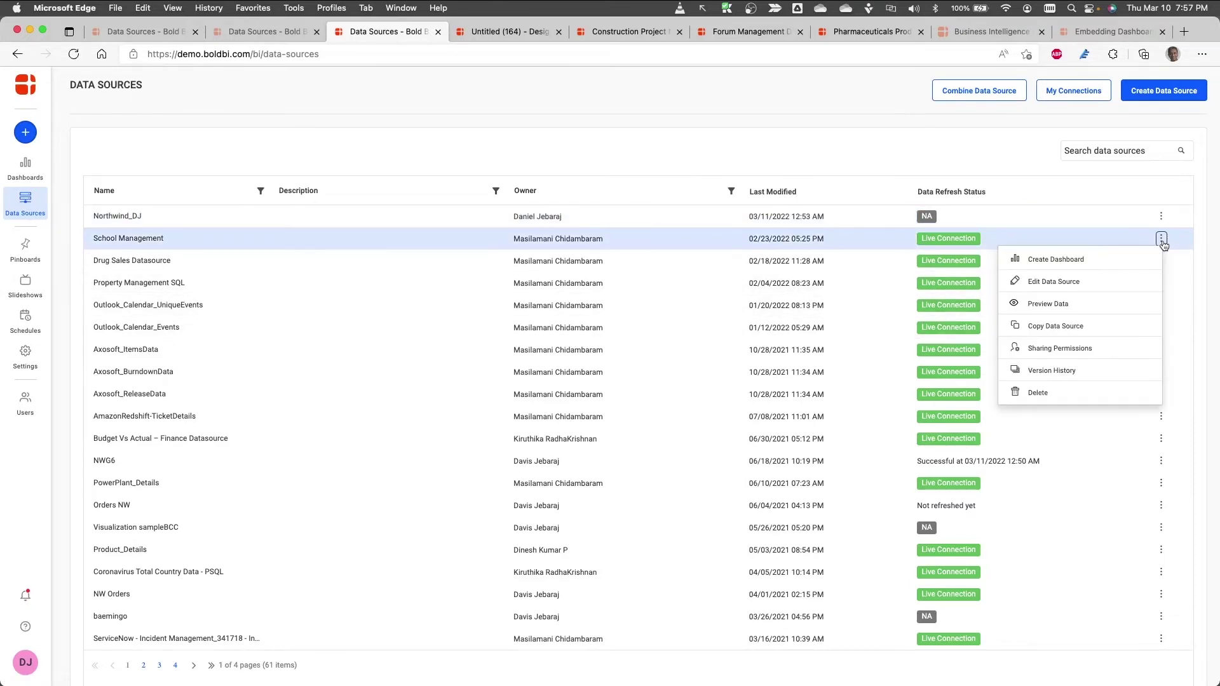
{"action": "left_click", "coordinate": [1084, 348]}
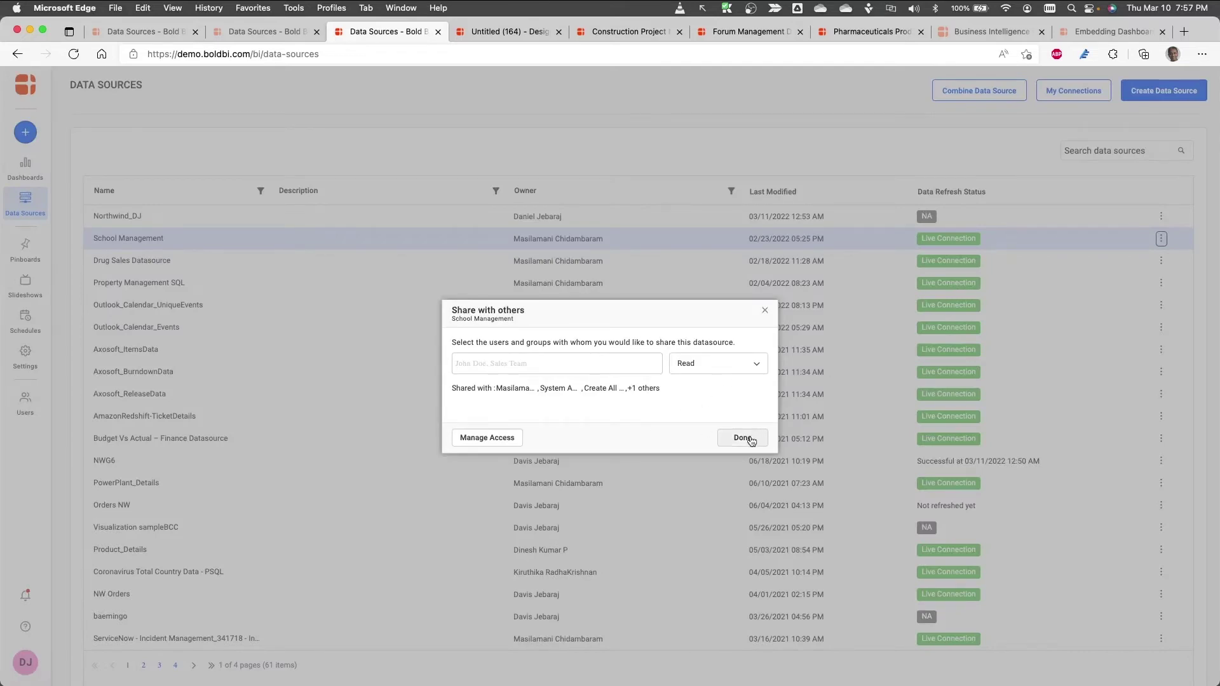
{"action": "left_click", "coordinate": [765, 311]}
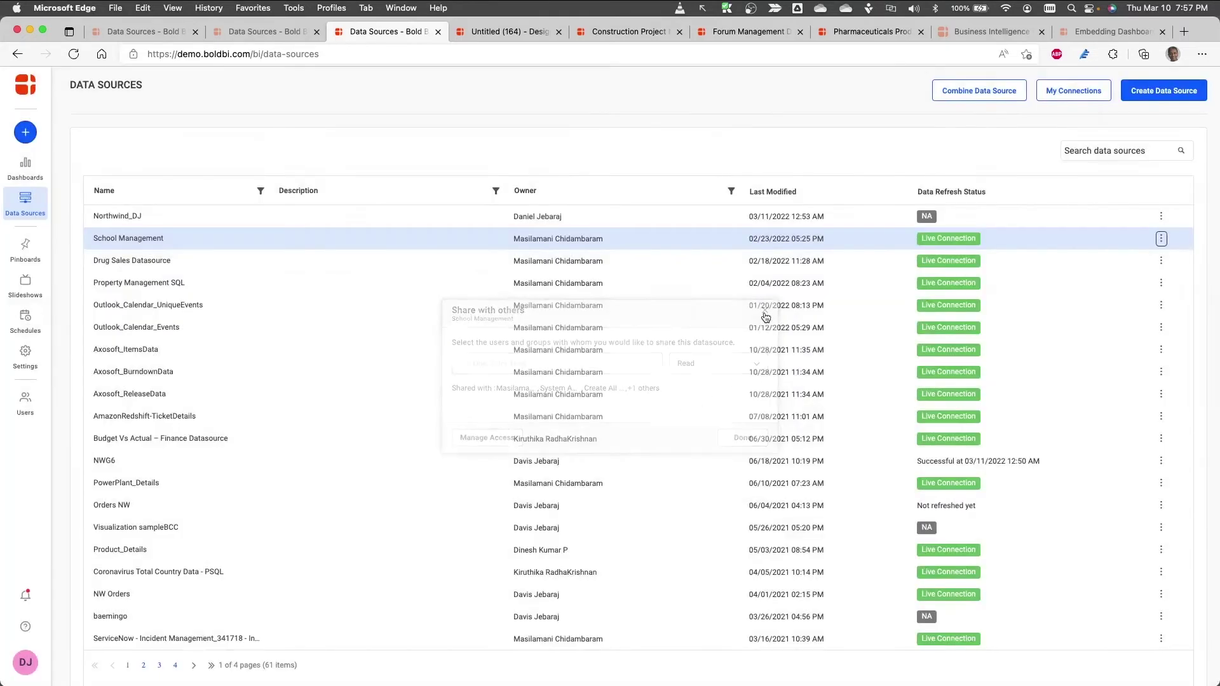
Look over the list of all dashboards and the list of site users.
{"action": "left_click", "coordinate": [12, 175]}
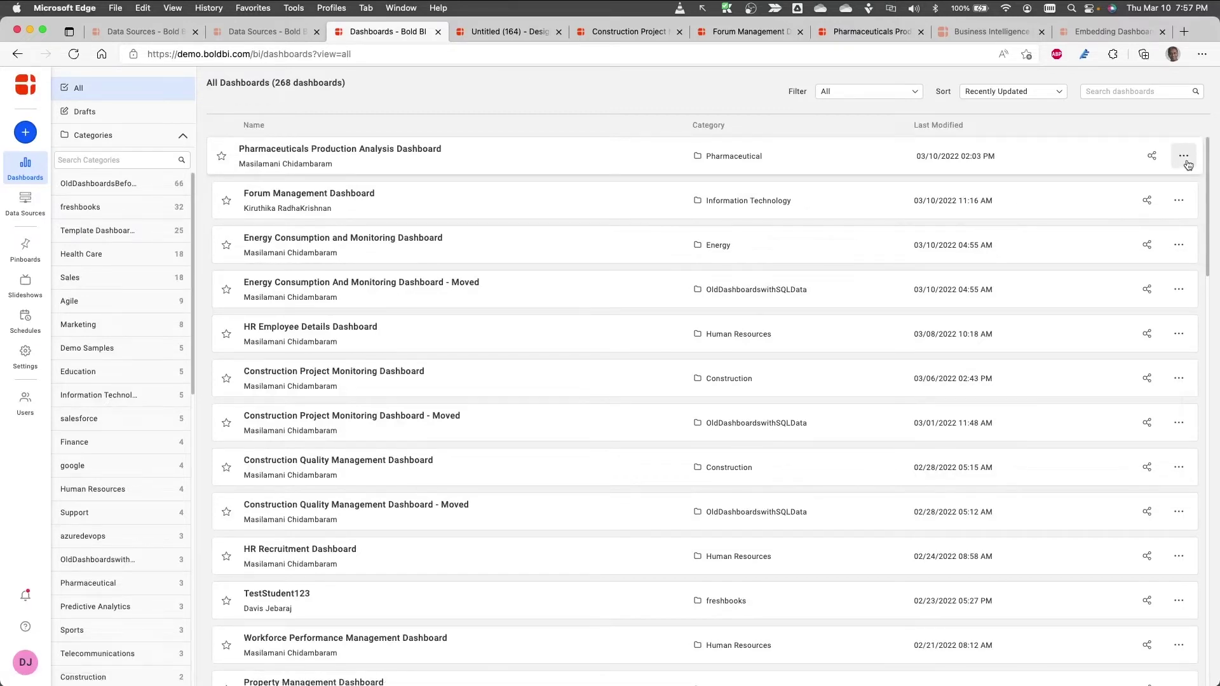
{"action": "left_click", "coordinate": [21, 404]}
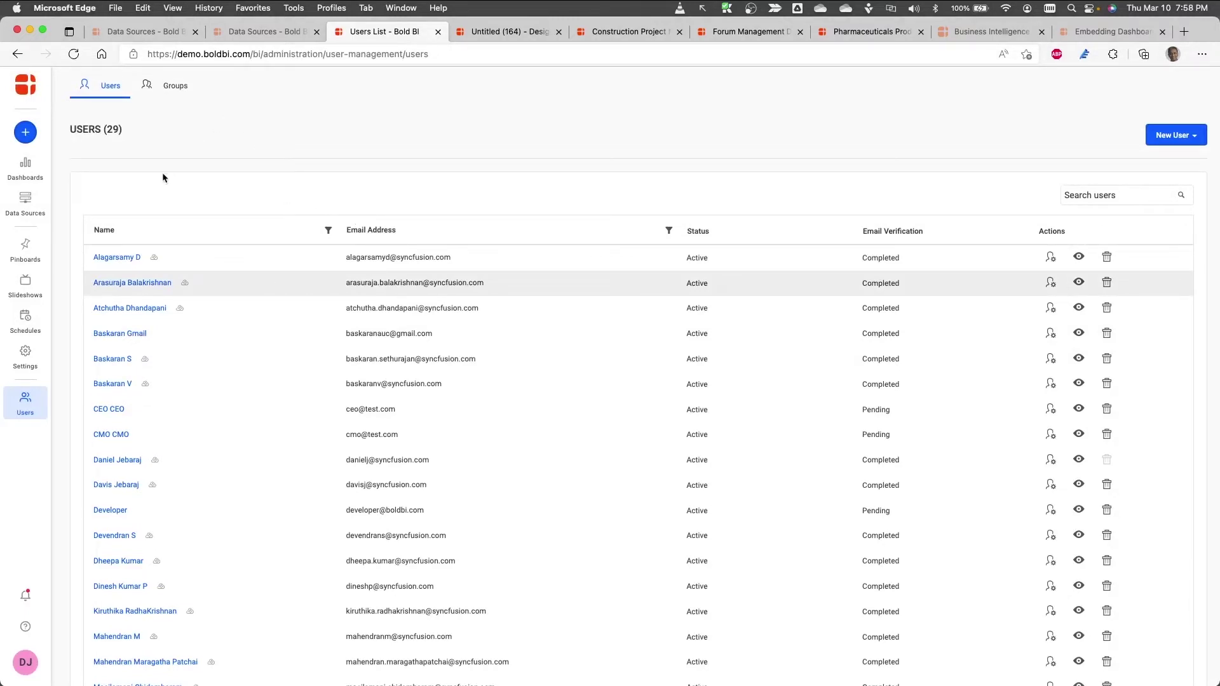
Examine the display and branding options in the site settings.
{"action": "left_click", "coordinate": [25, 356]}
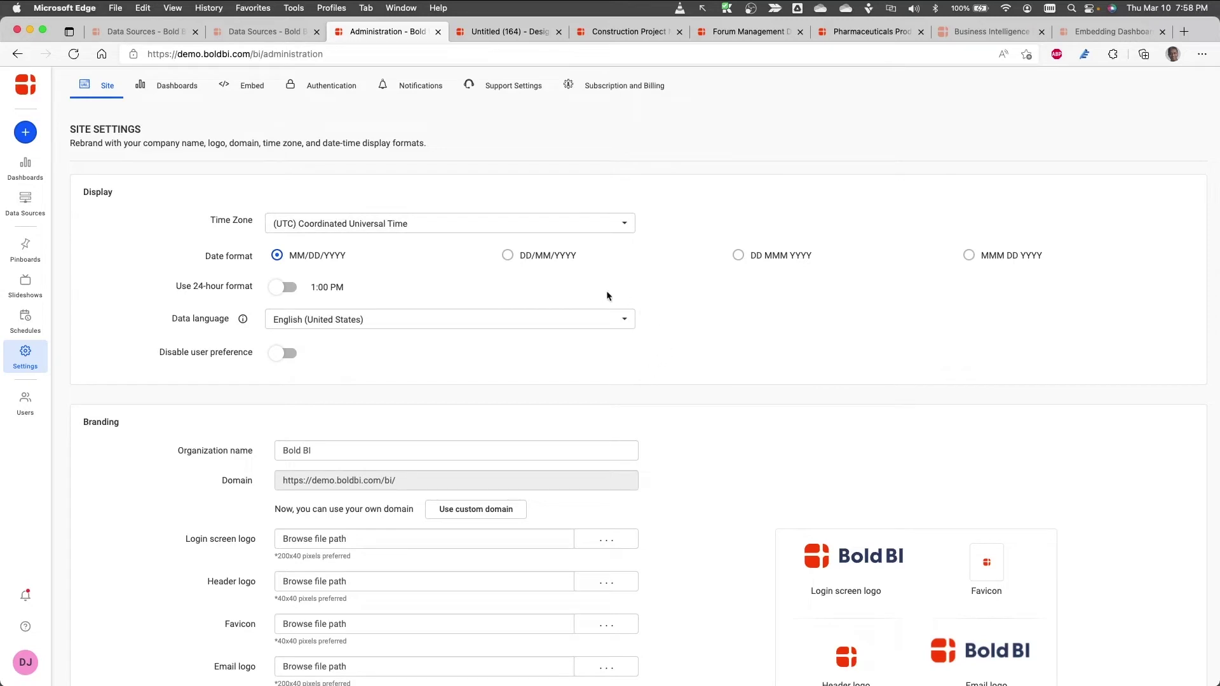
{"action": "scroll", "coordinate": [793, 417], "scroll_direction": "down", "scroll_amount": 2}
{"action": "scroll", "coordinate": [793, 417], "scroll_direction": "down", "scroll_amount": 4}
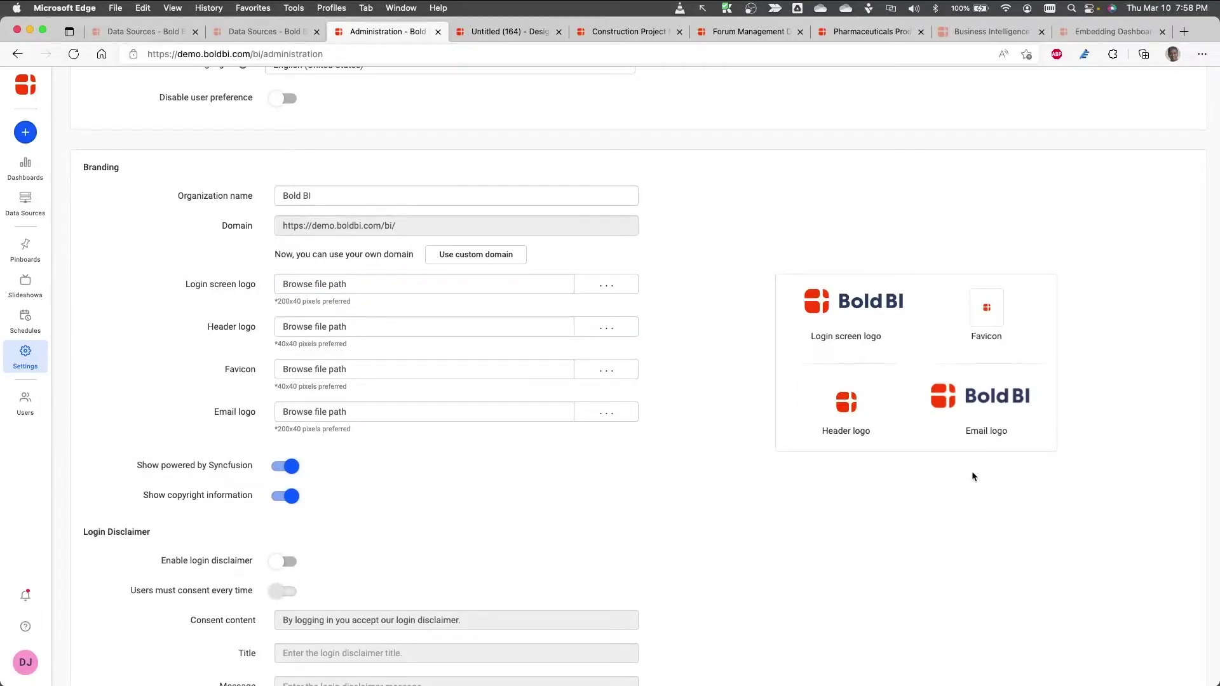
{"action": "scroll", "coordinate": [816, 425], "scroll_direction": "up", "scroll_amount": 2}
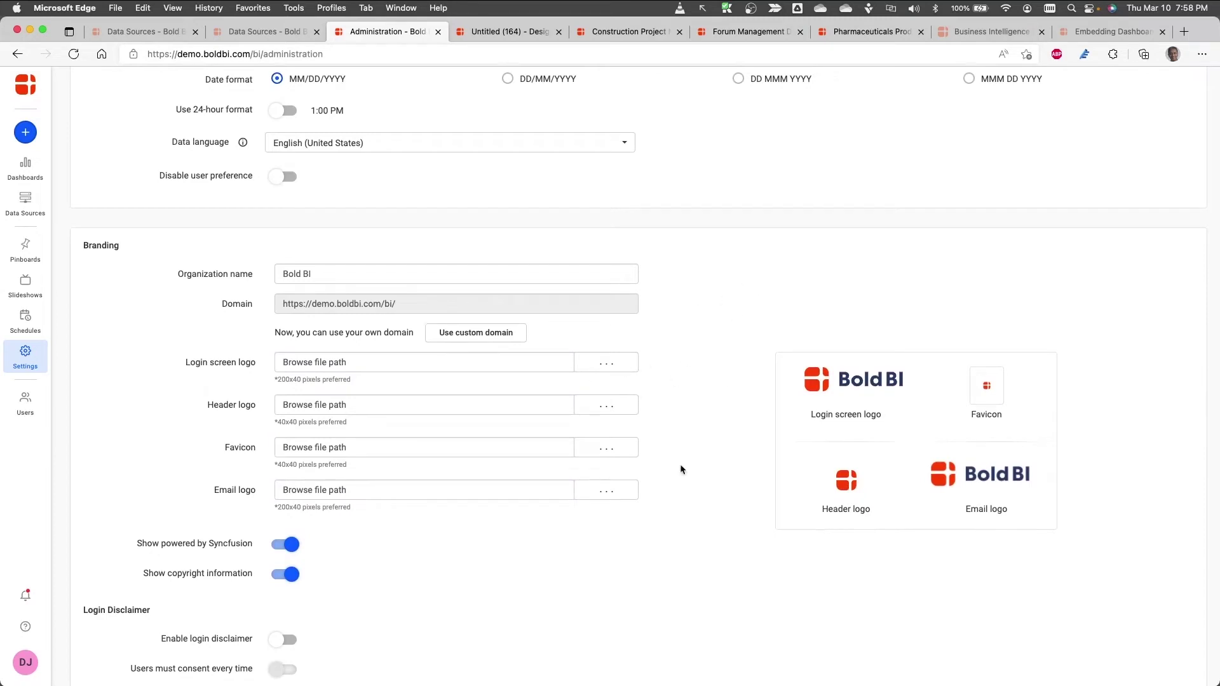
{"action": "scroll", "coordinate": [850, 349], "scroll_direction": "up", "scroll_amount": 5}
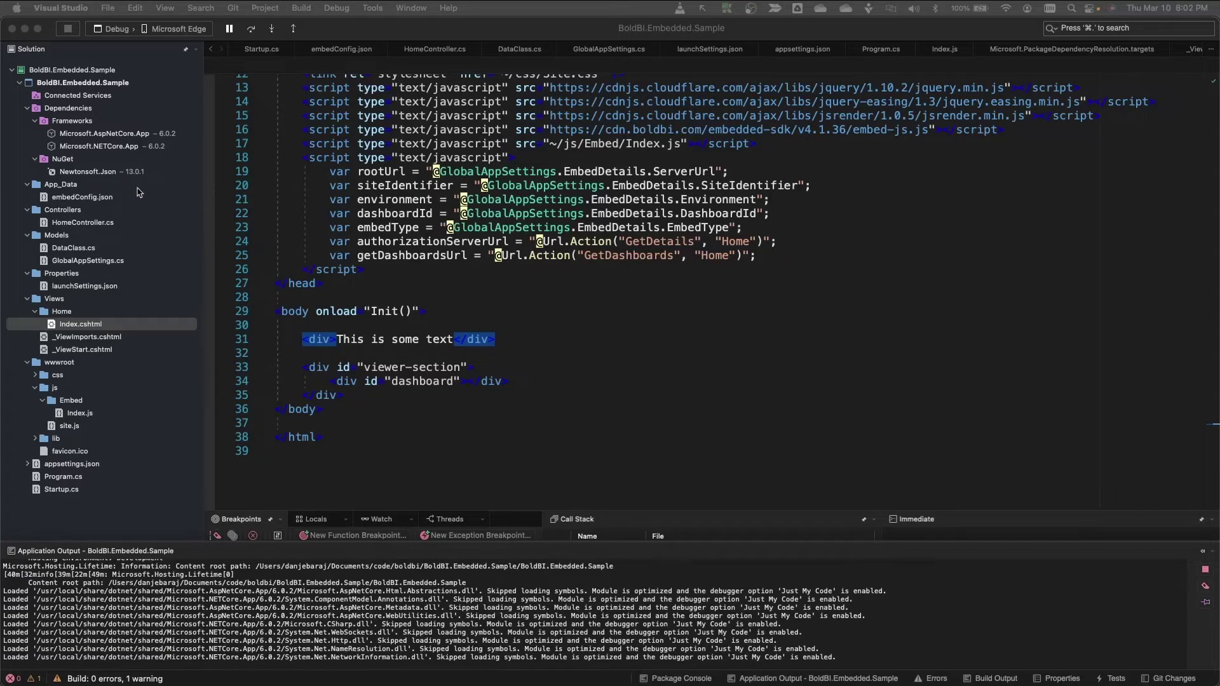
Open embedConfig.json in the App_Data folder and review the DashboardId and ServerUrl entries.
{"action": "double_click", "coordinate": [95, 198]}
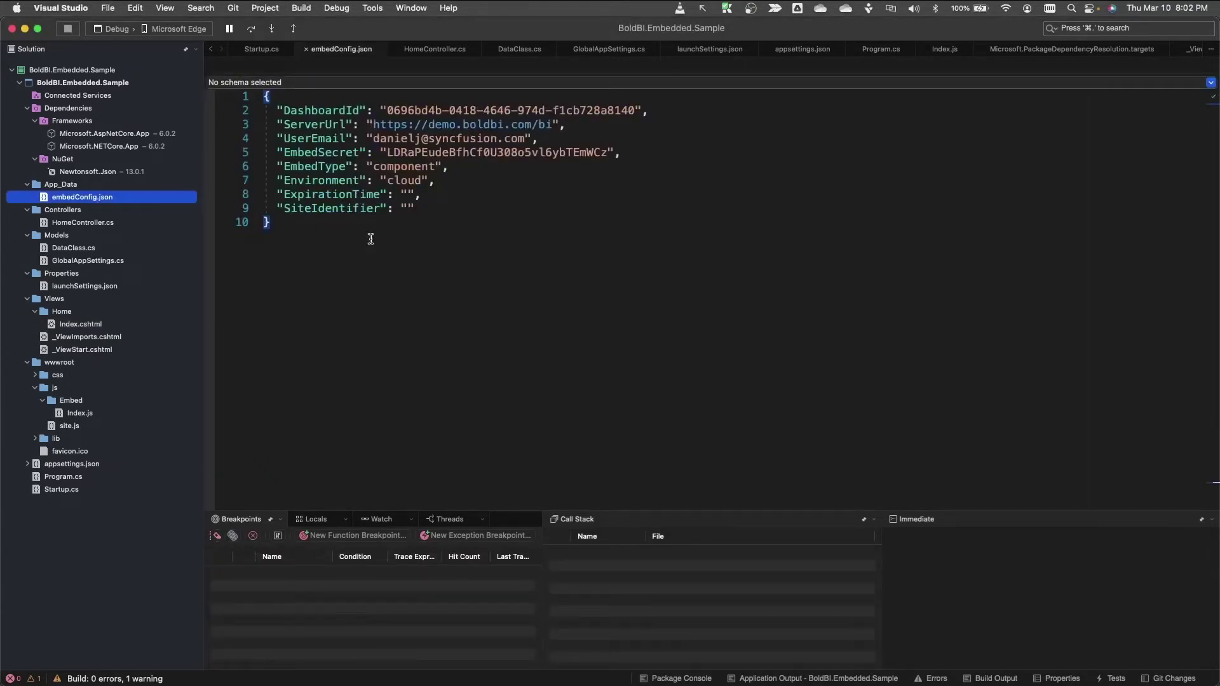
{"action": "left_click", "coordinate": [419, 198]}
{"action": "type", "text": ","}
{"action": "left_click_drag", "start_coordinate": [635, 111], "coordinate": [387, 110]}
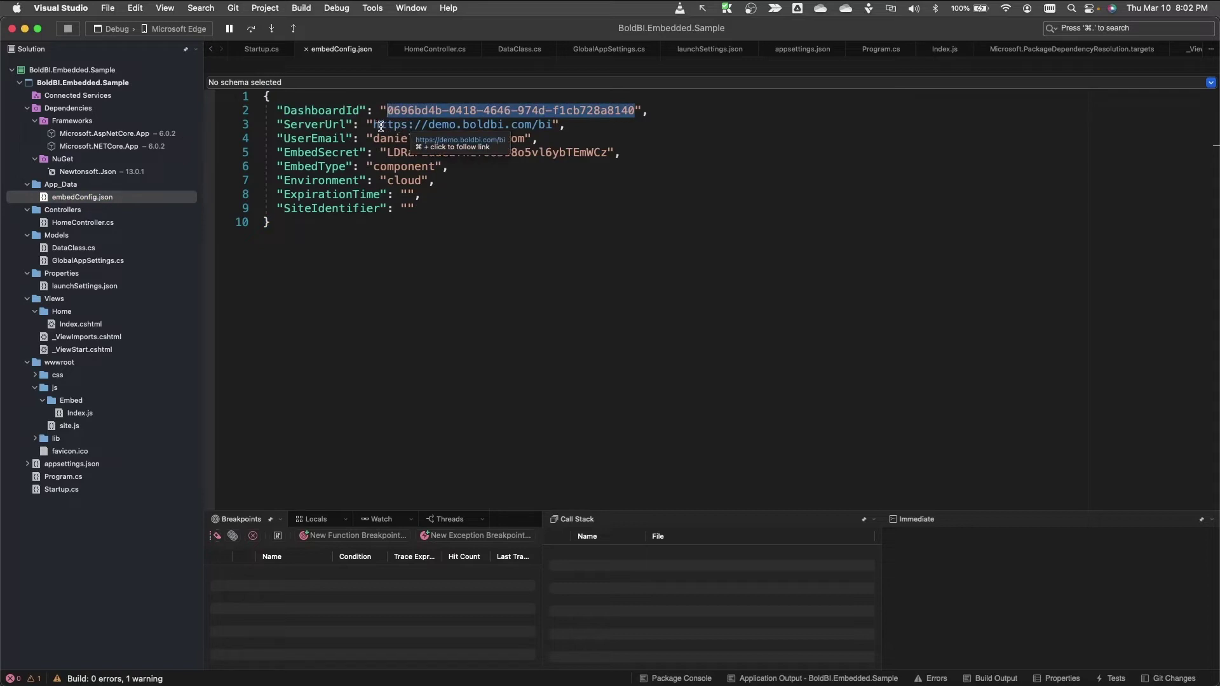
{"action": "left_click", "coordinate": [373, 126]}
{"action": "left_click_drag", "start_coordinate": [373, 126], "coordinate": [554, 126]}
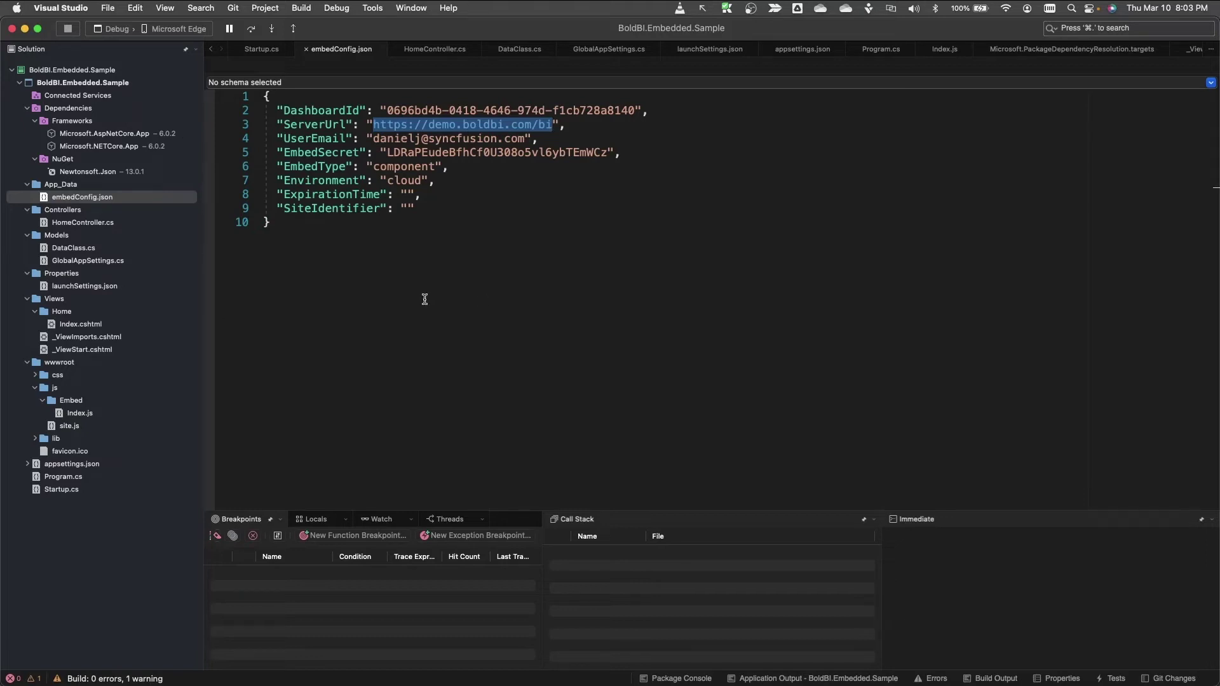
Examine the body markup and viewer-section div in the Home view's Index.cshtml and the Init function in the Embed folder's Index.js.
{"action": "double_click", "coordinate": [90, 326]}
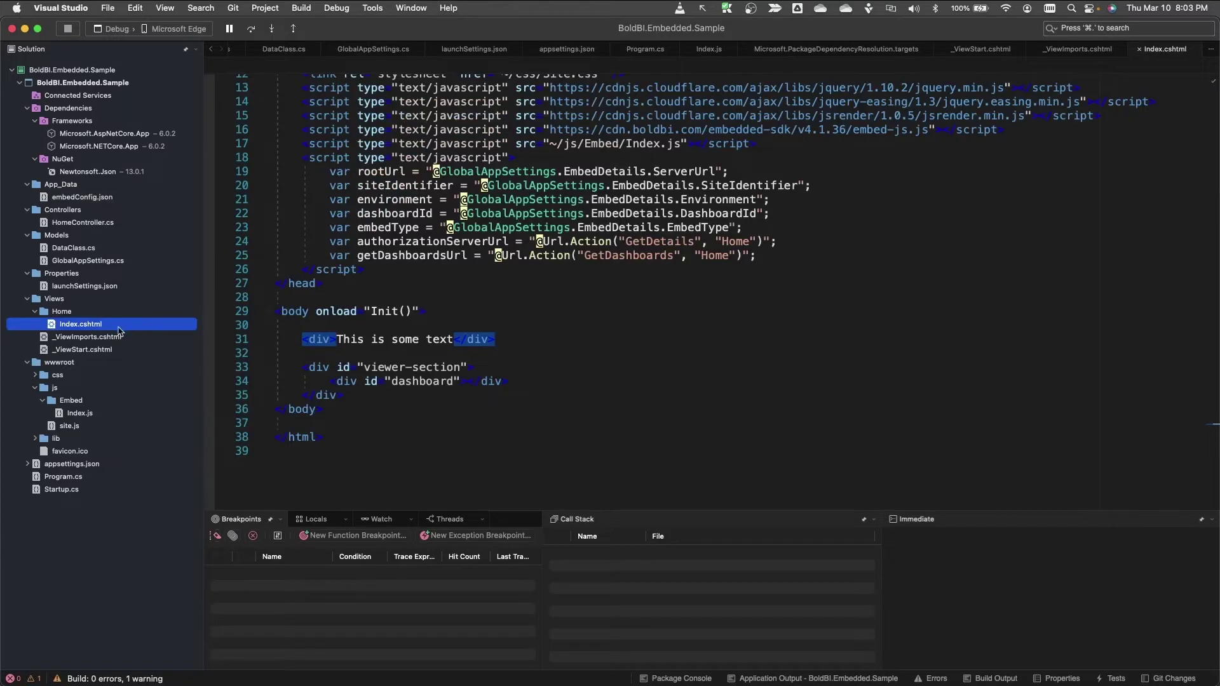
{"action": "scroll", "coordinate": [595, 339], "scroll_direction": "up", "scroll_amount": 1}
{"action": "scroll", "coordinate": [595, 339], "scroll_direction": "down", "scroll_amount": 3}
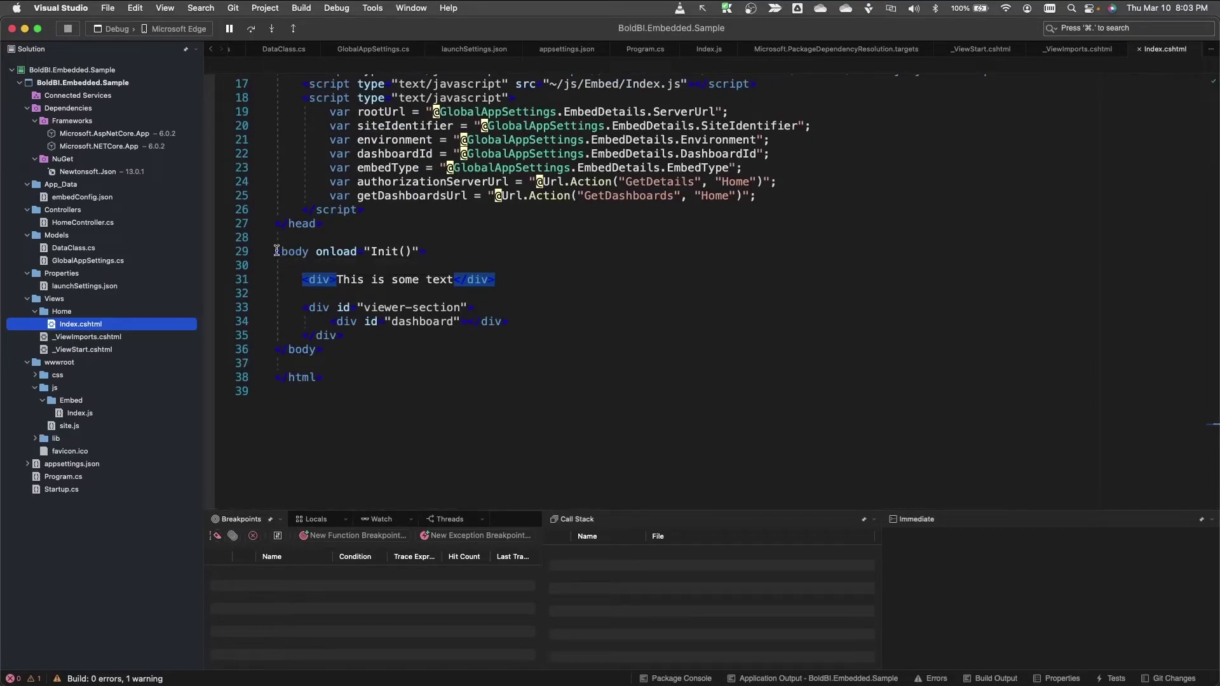
{"action": "left_click", "coordinate": [276, 251]}
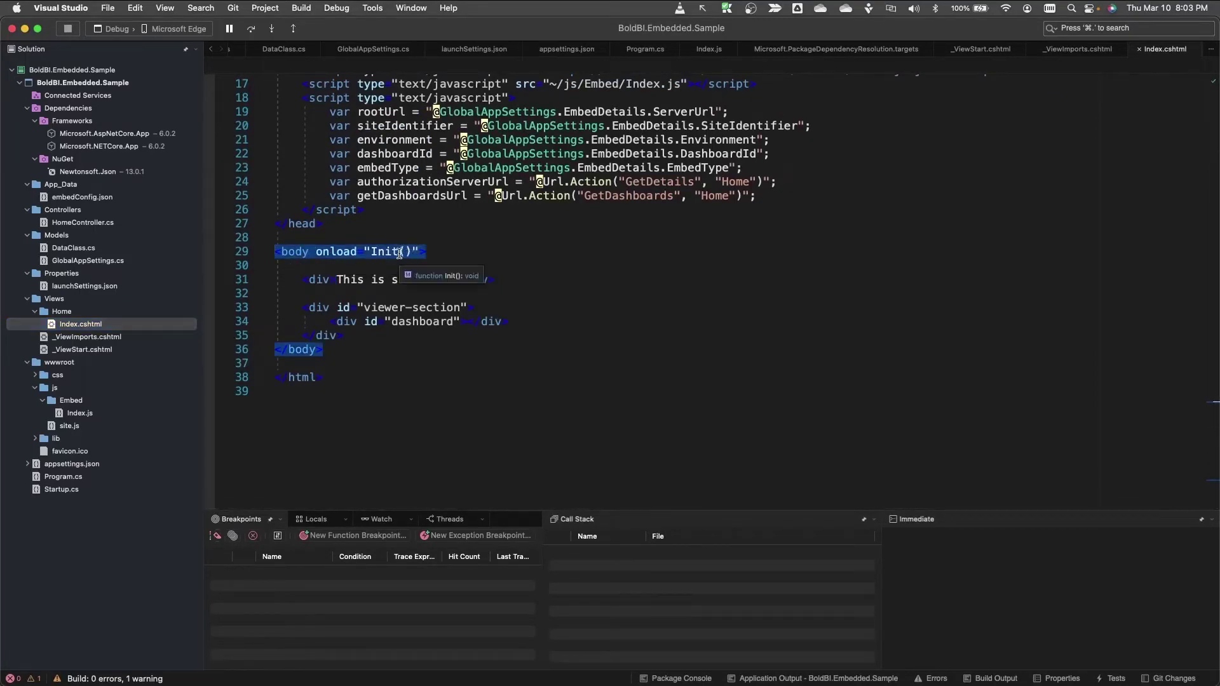
{"action": "left_click_drag", "start_coordinate": [276, 265], "coordinate": [508, 335]}
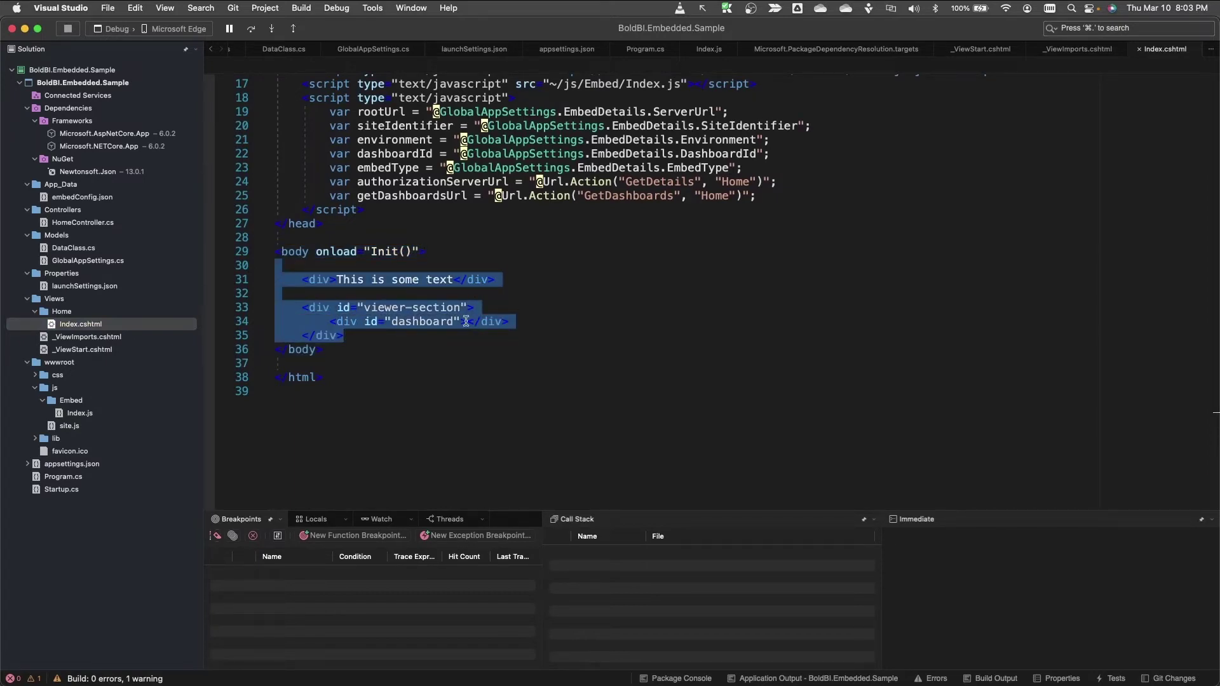
{"action": "left_click", "coordinate": [420, 305]}
{"action": "left_click_drag", "start_coordinate": [304, 306], "coordinate": [367, 335]}
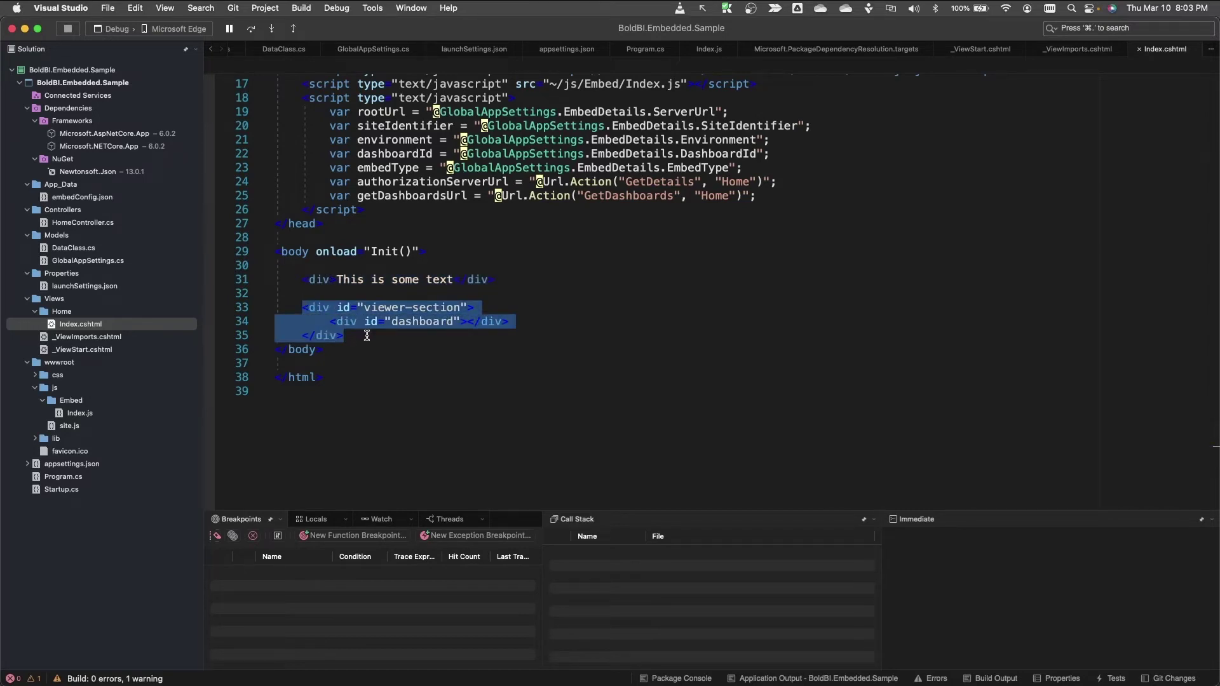
{"action": "left_click_drag", "start_coordinate": [303, 280], "coordinate": [508, 282]}
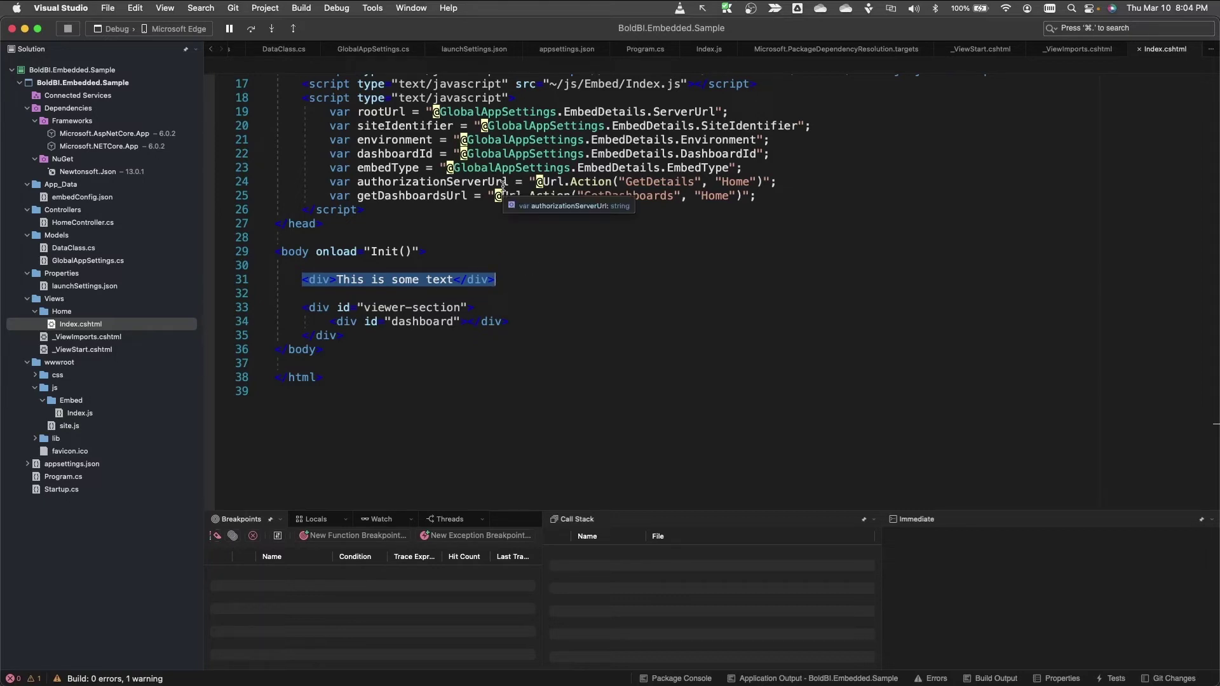
{"action": "double_click", "coordinate": [78, 414]}
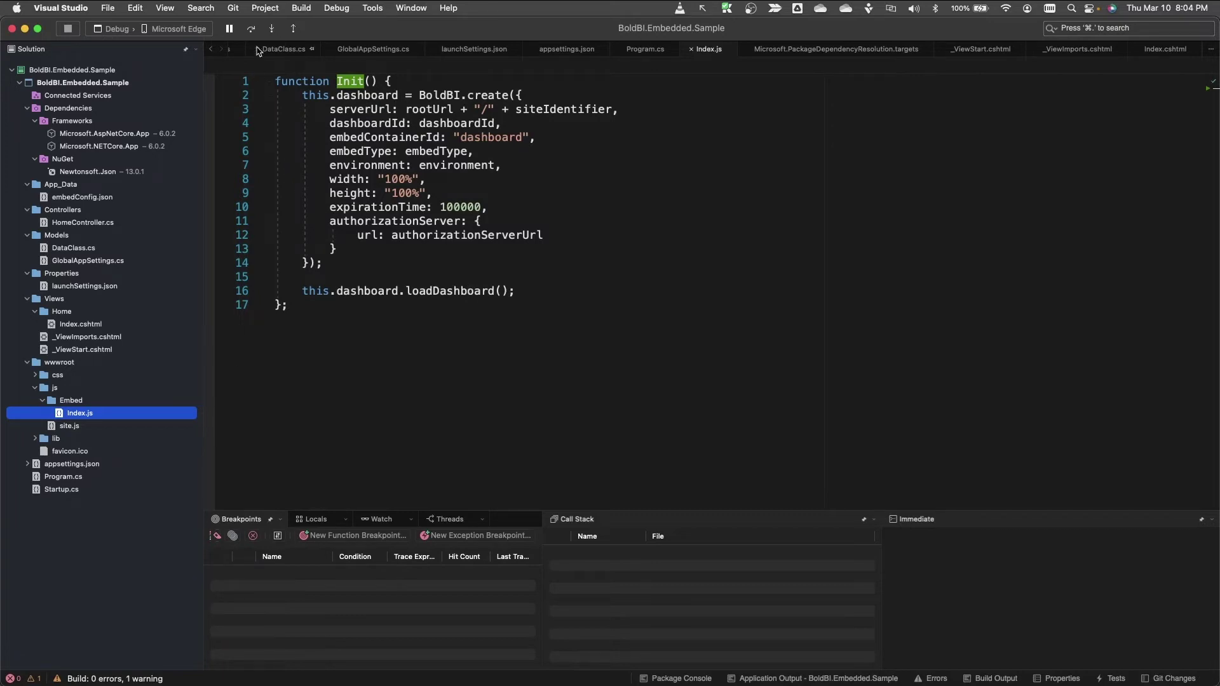
Build the BoldBI.Embedded.Sample solution and restart its debug session in Microsoft Edge to view the embedded dashboard.
{"action": "left_click", "coordinate": [302, 8]}
{"action": "left_click", "coordinate": [307, 26]}
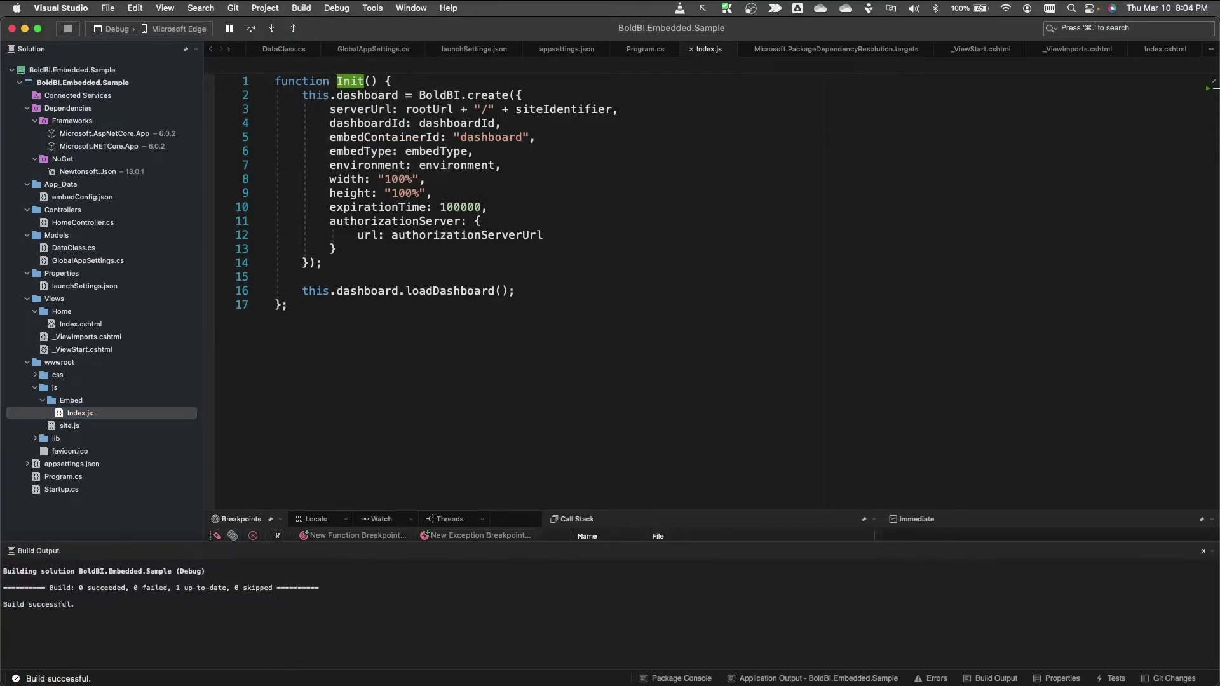
{"action": "left_click", "coordinate": [68, 28]}
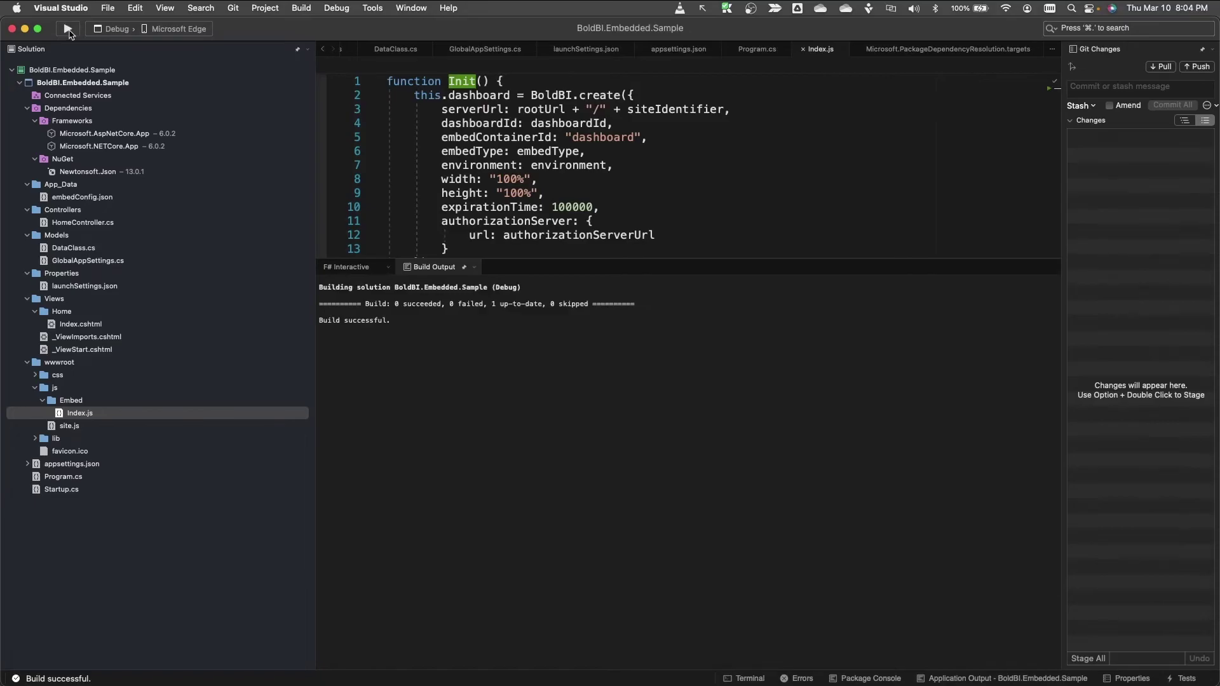
{"action": "left_click", "coordinate": [68, 29]}
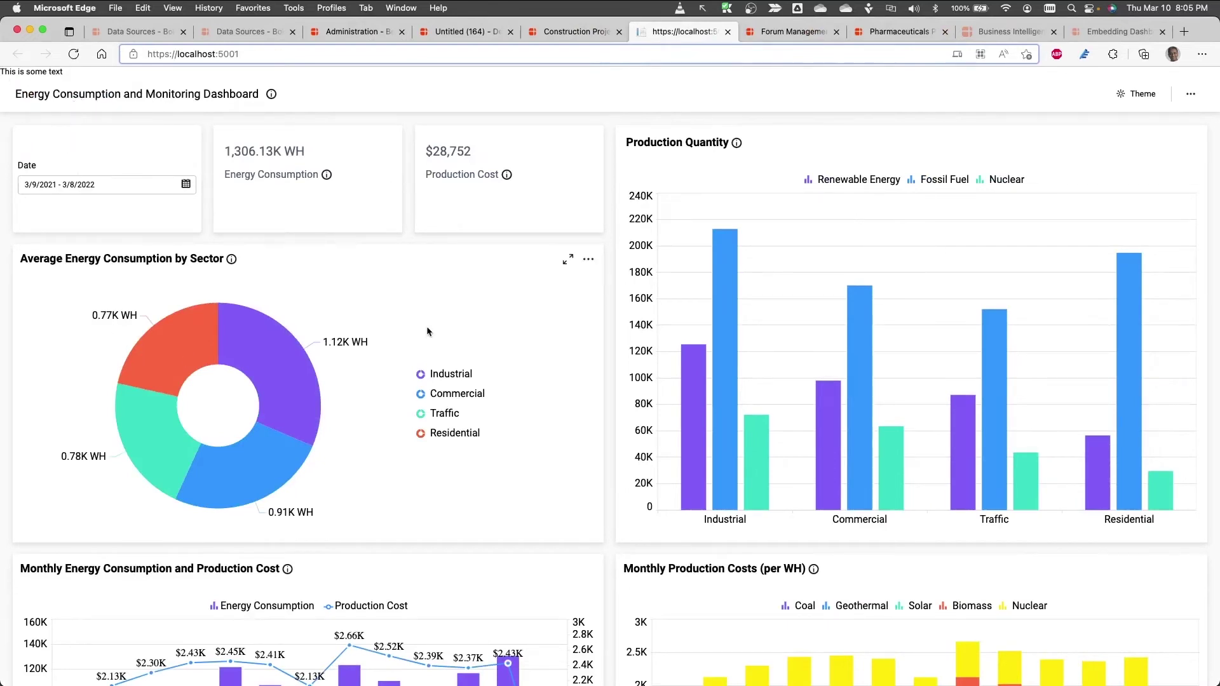
{"action": "scroll", "coordinate": [365, 388], "scroll_direction": "down", "scroll_amount": 4}
Go to boldbi.com in the browser and open its live samples.
{"action": "left_click", "coordinate": [232, 54]}
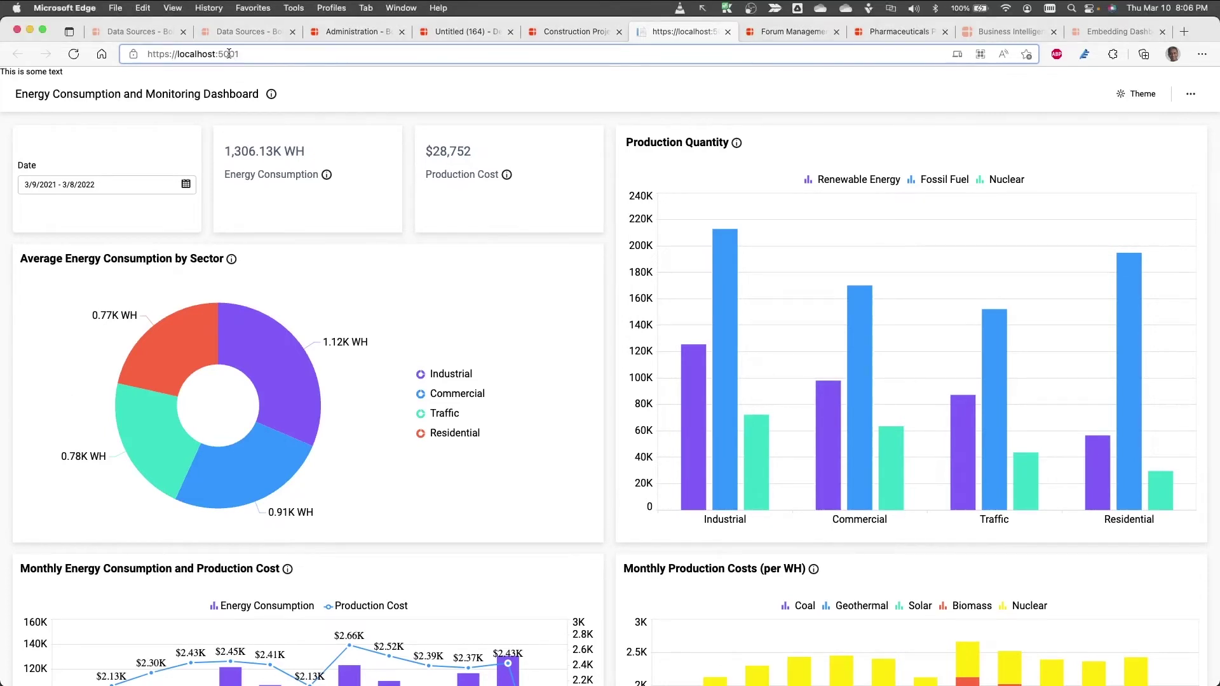
{"action": "left_click_drag", "start_coordinate": [240, 54], "coordinate": [21, 58]}
{"action": "type", "text": "boldbi.com"}
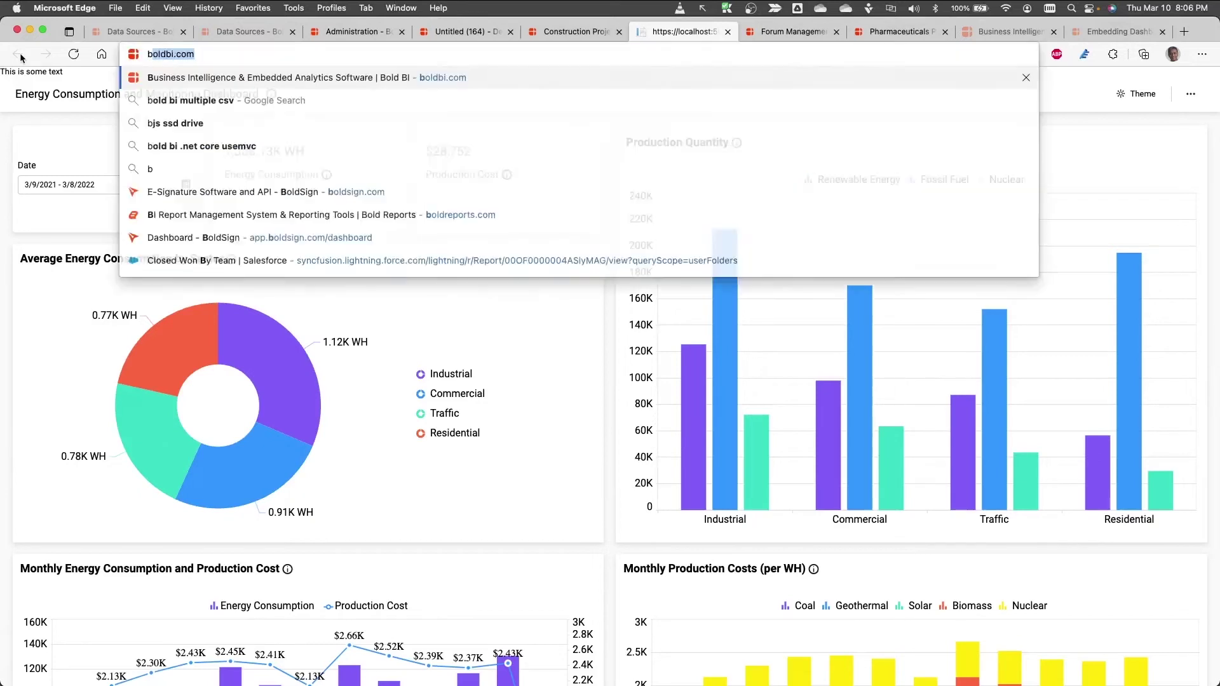
{"action": "key", "text": "Return"}
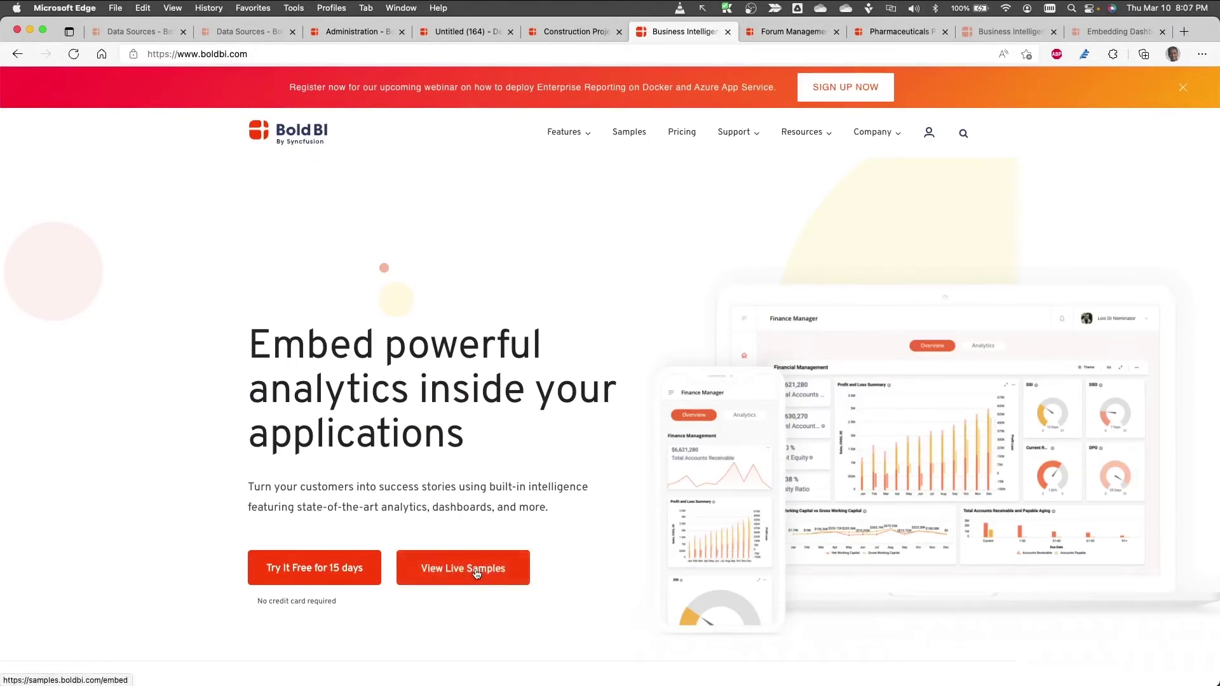
{"action": "left_click", "coordinate": [476, 574]}
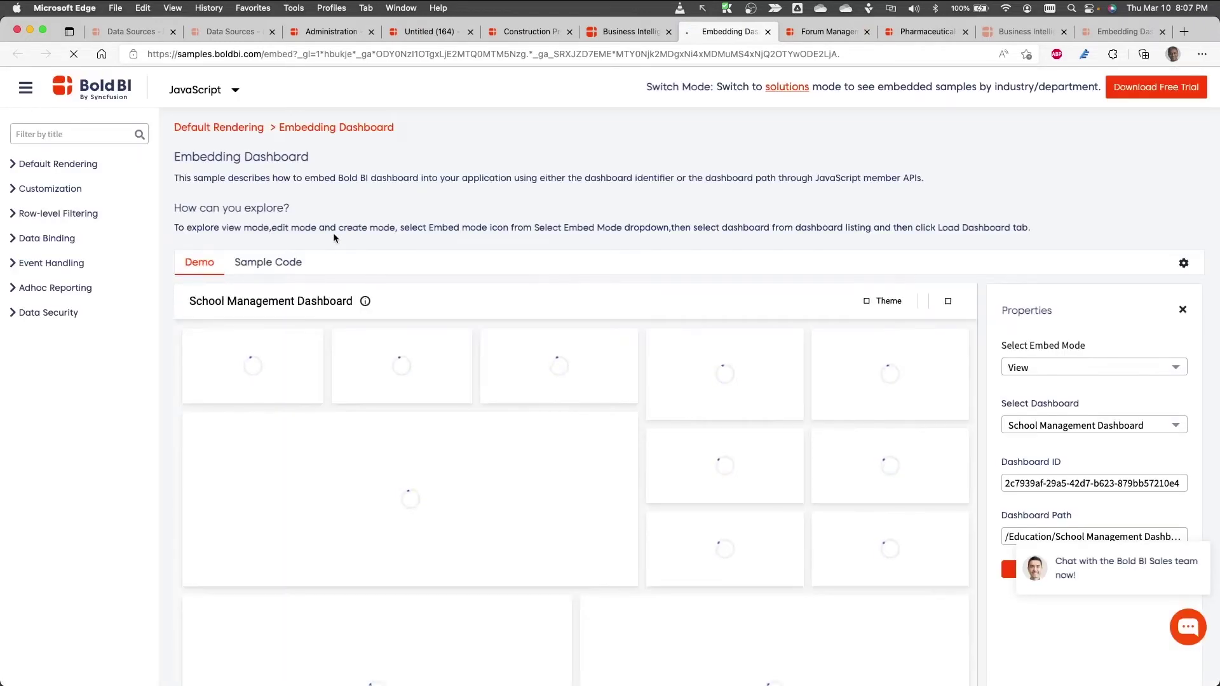
Open the Embedding Dashboard sample under Default Rendering, view its sample code and return to the demo.
{"action": "left_click", "coordinate": [32, 164]}
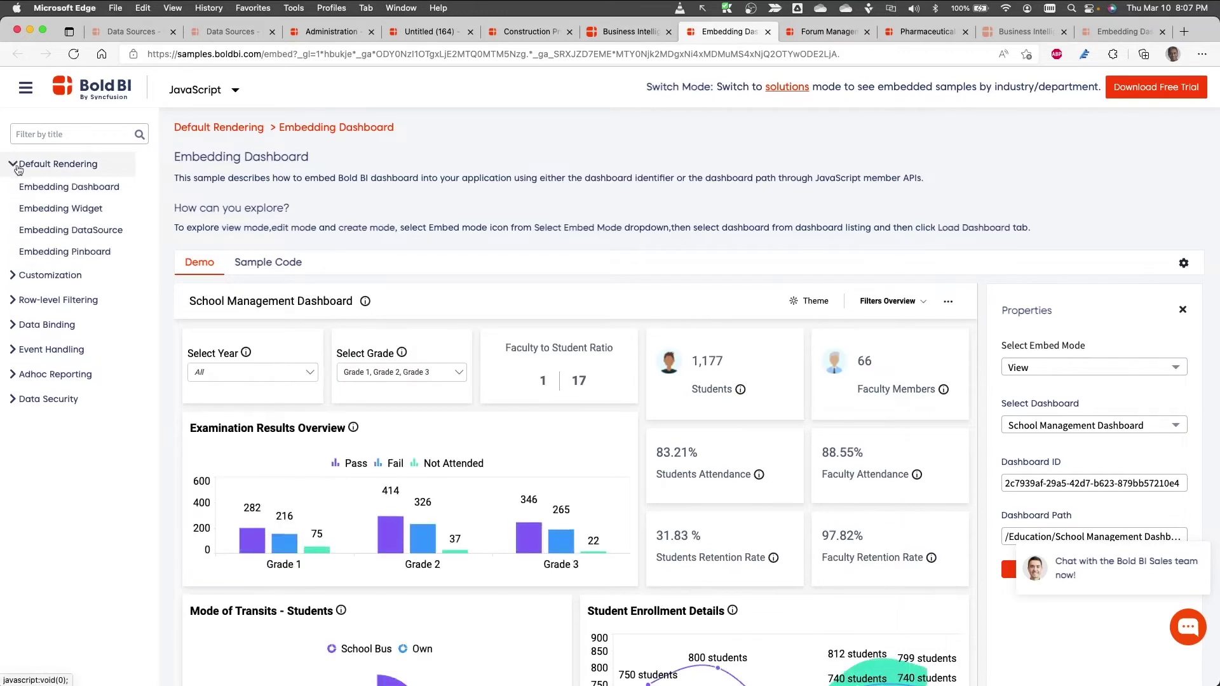
{"action": "left_click", "coordinate": [46, 190]}
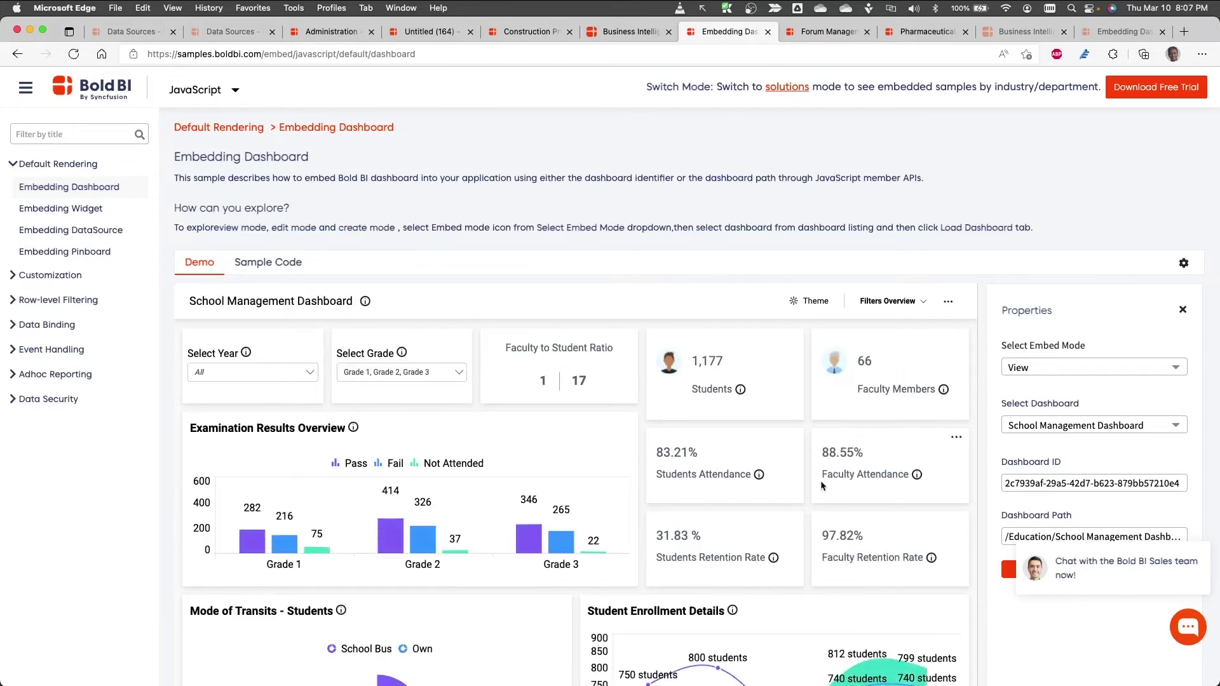
{"action": "left_click", "coordinate": [284, 267]}
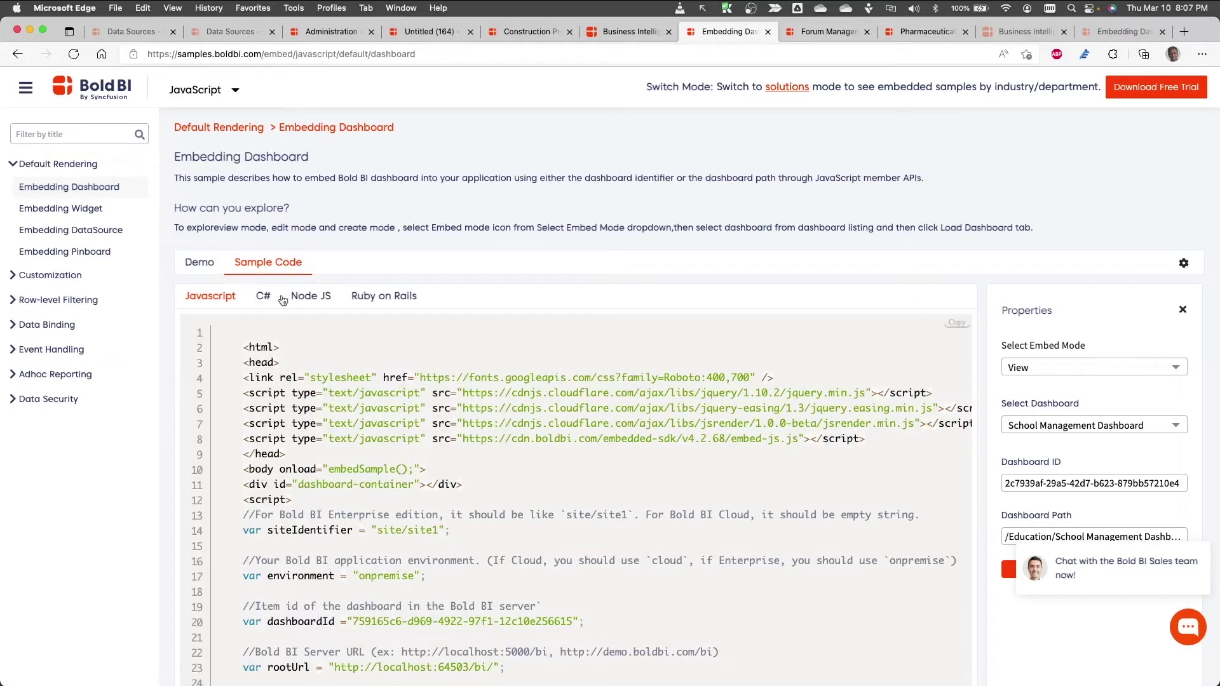
{"action": "left_click", "coordinate": [214, 270]}
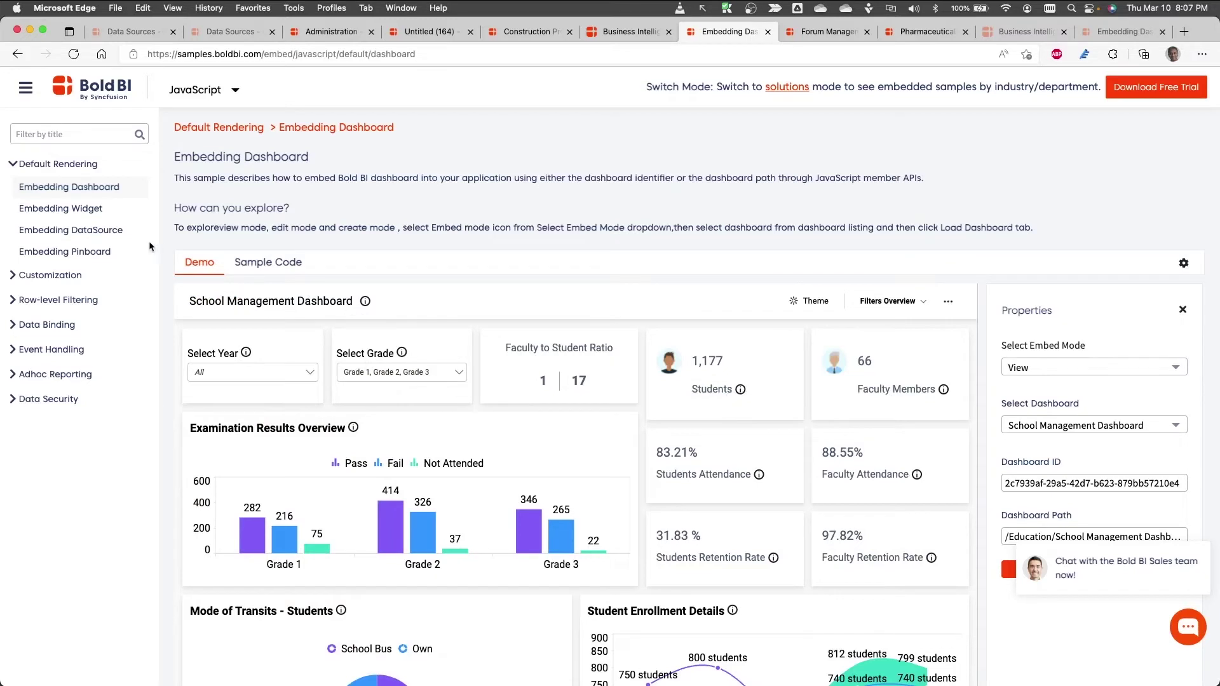
Add the Sales by State widget to the dashboard in the Embedding Widget sample and open the Embedding DataSource sample.
{"action": "left_click", "coordinate": [91, 215]}
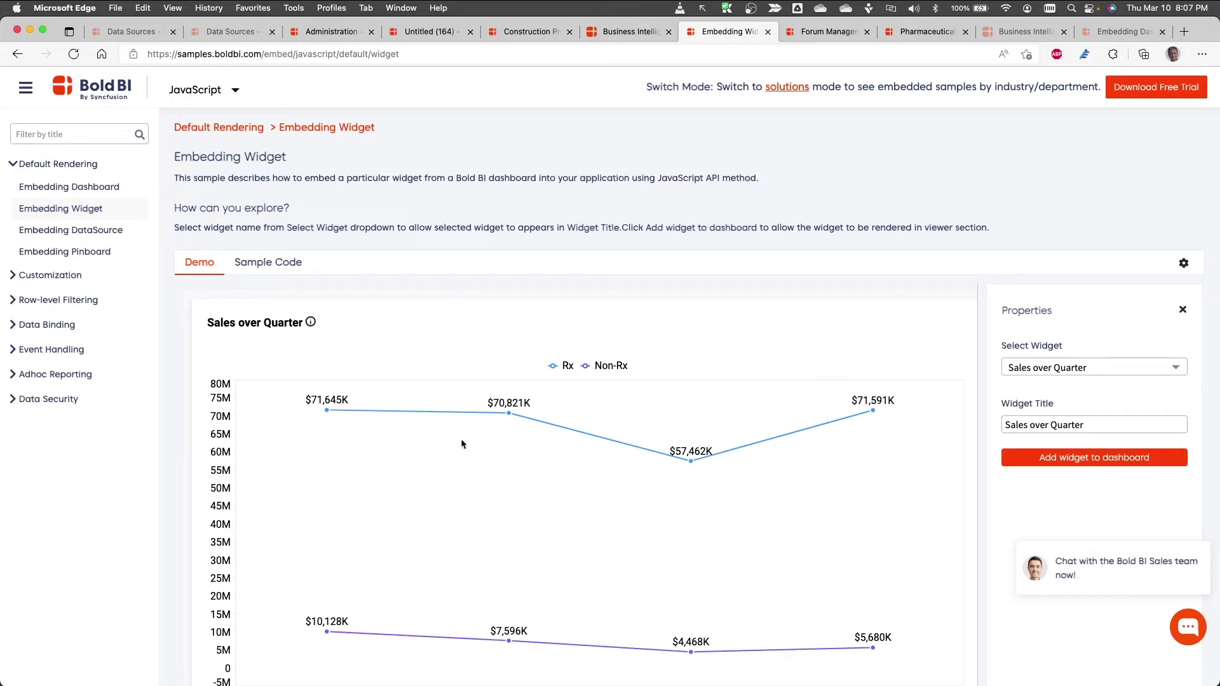
{"action": "left_click", "coordinate": [1160, 371]}
{"action": "left_click", "coordinate": [1104, 408]}
{"action": "left_click", "coordinate": [1102, 458]}
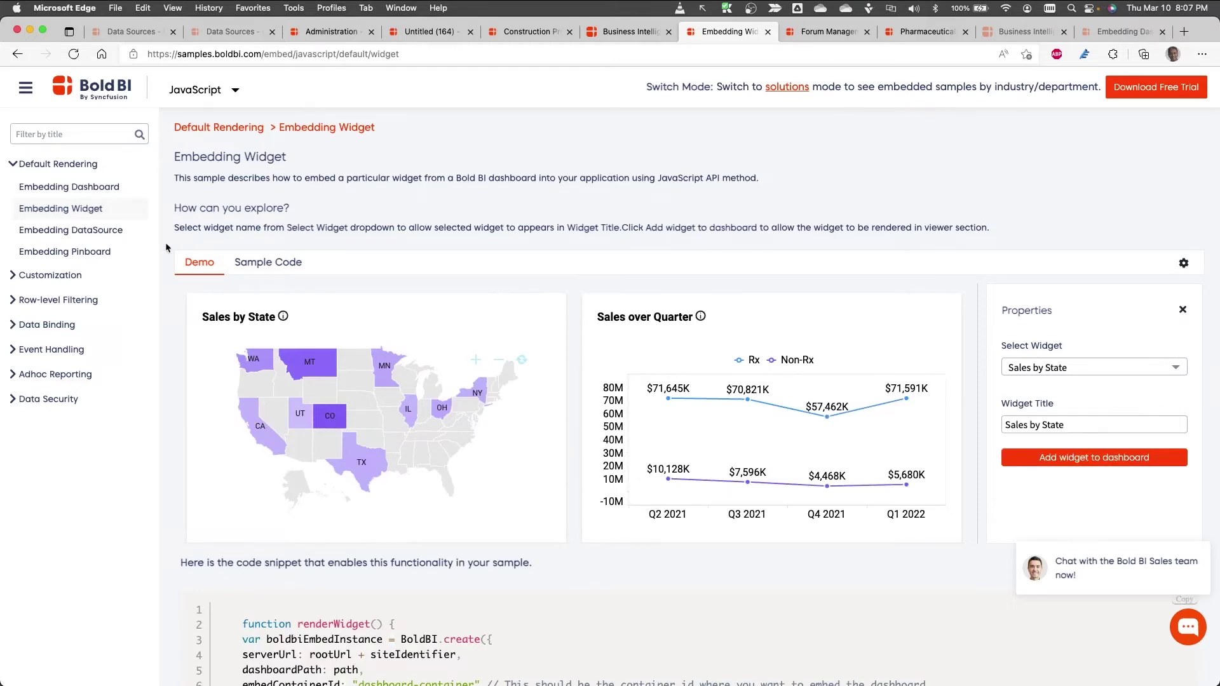
{"action": "left_click", "coordinate": [100, 233]}
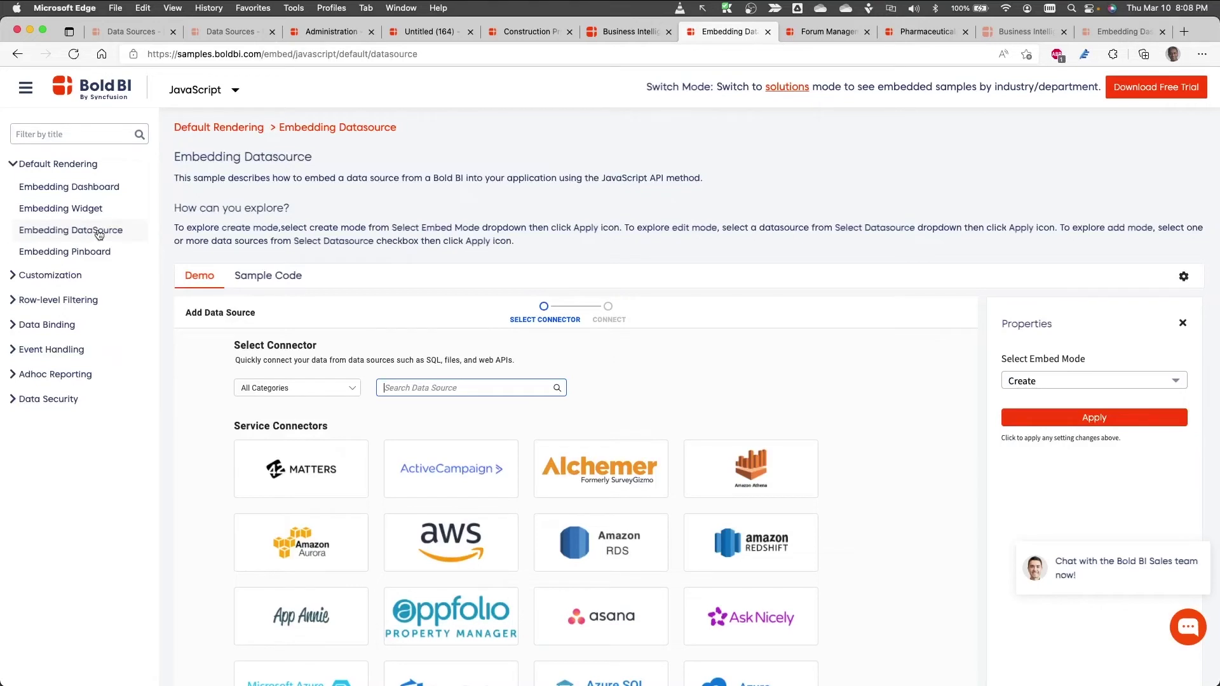
In the Layout Settings customization sample, turn off Show refresh and Show export and apply the change.
{"action": "left_click", "coordinate": [12, 276]}
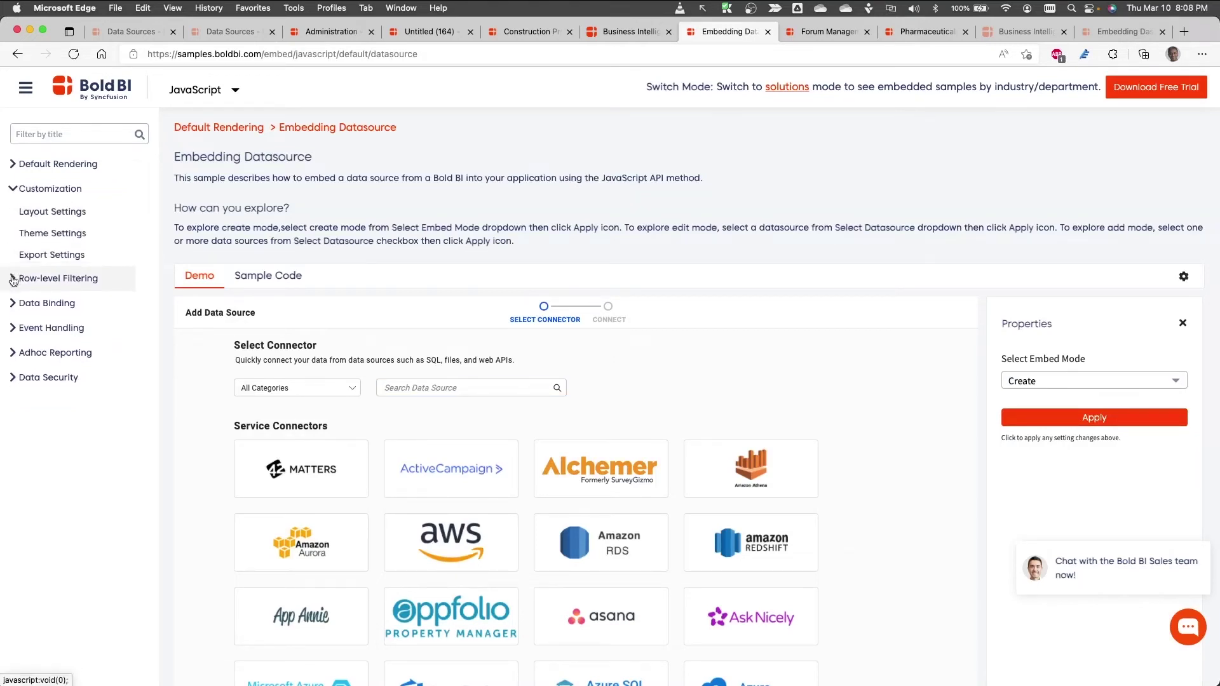
{"action": "left_click", "coordinate": [81, 222]}
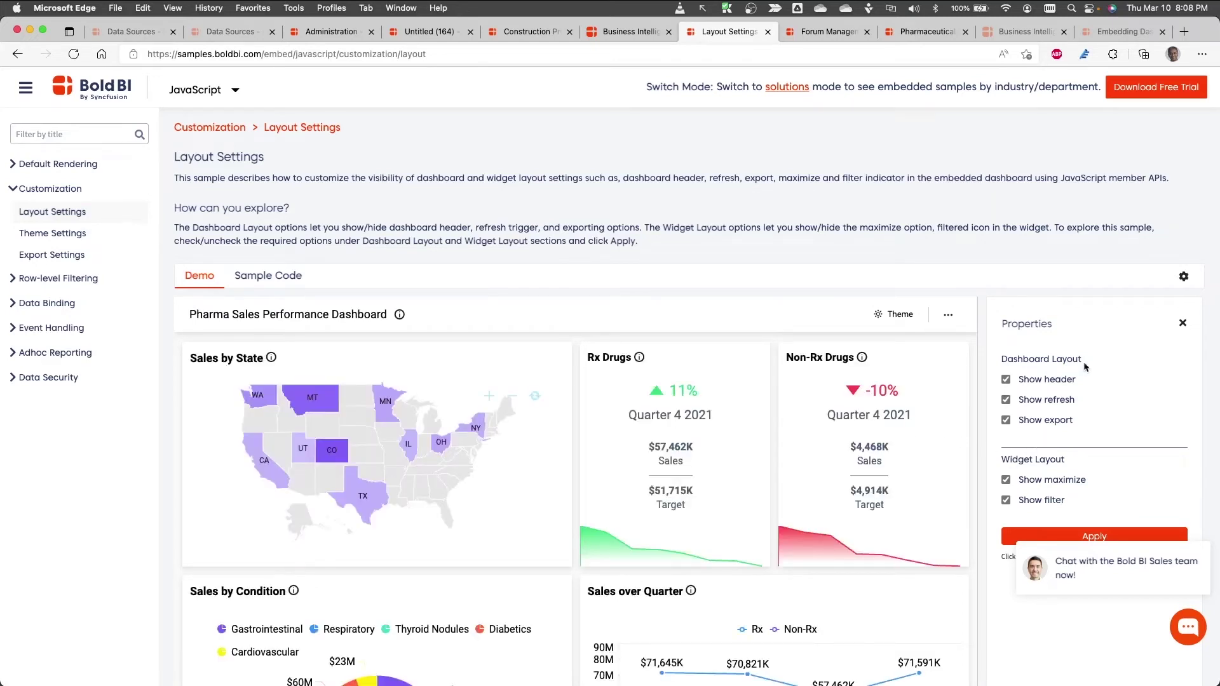
{"action": "left_click", "coordinate": [1006, 418]}
{"action": "left_click", "coordinate": [1006, 400]}
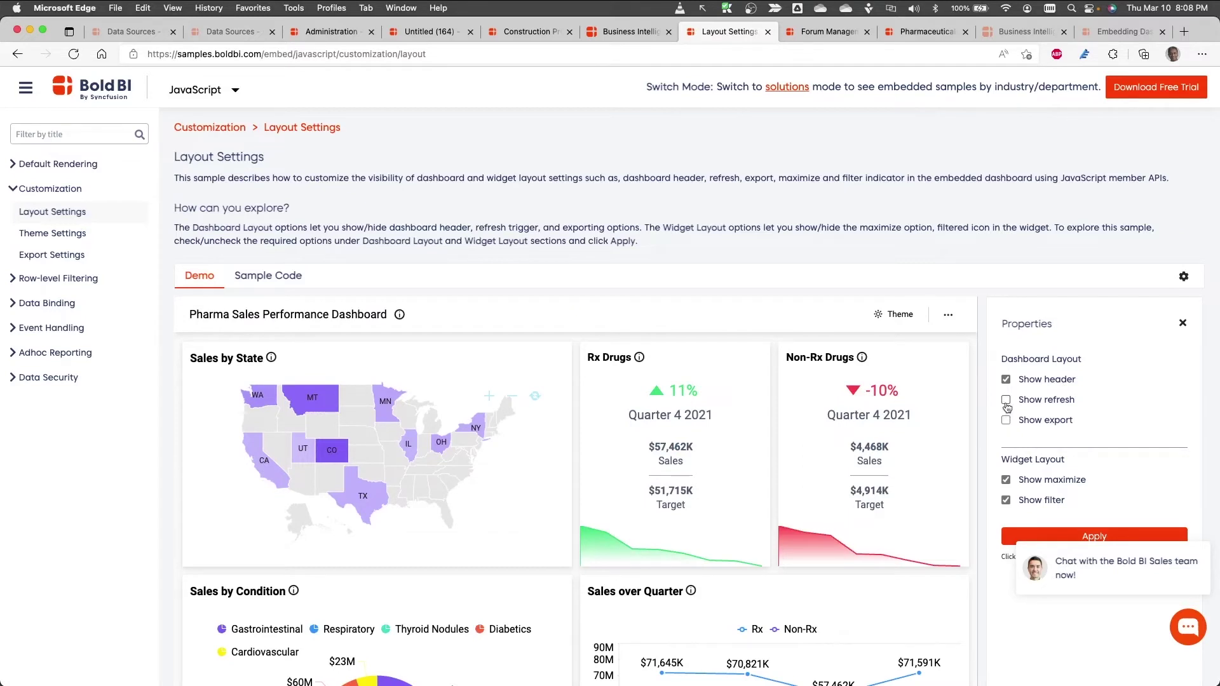
{"action": "left_click", "coordinate": [1106, 539]}
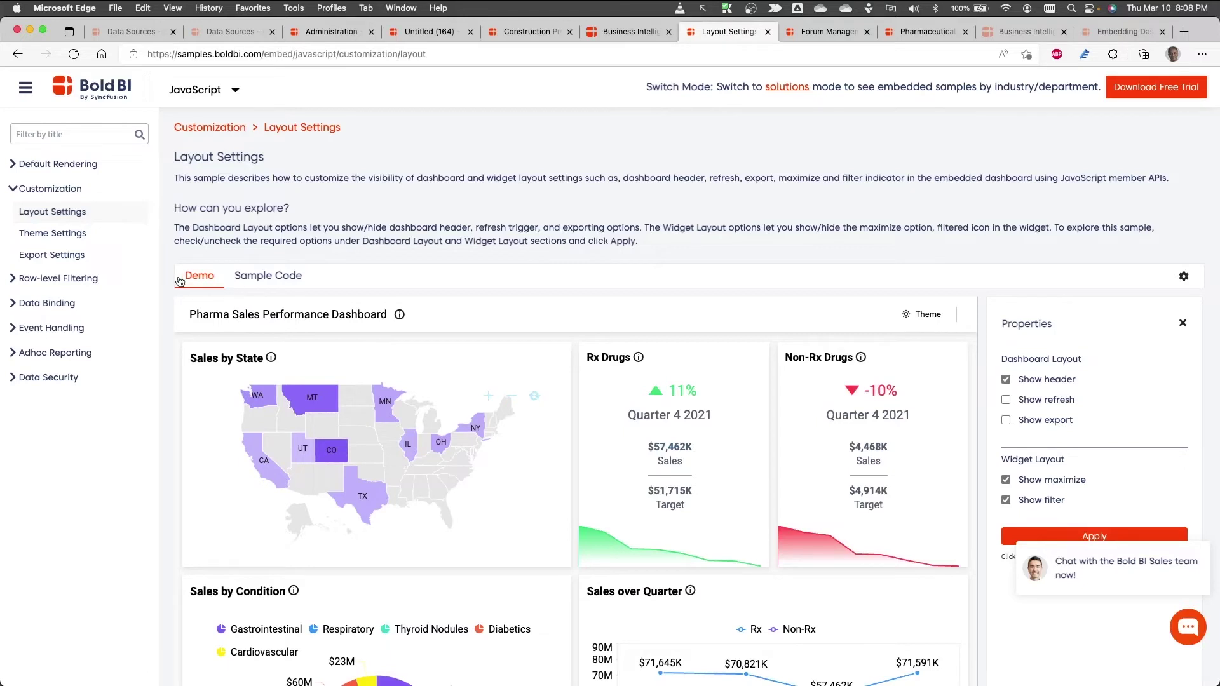
Apply the Dark theme to the dashboard in the Theme Settings sample.
{"action": "left_click", "coordinate": [61, 241]}
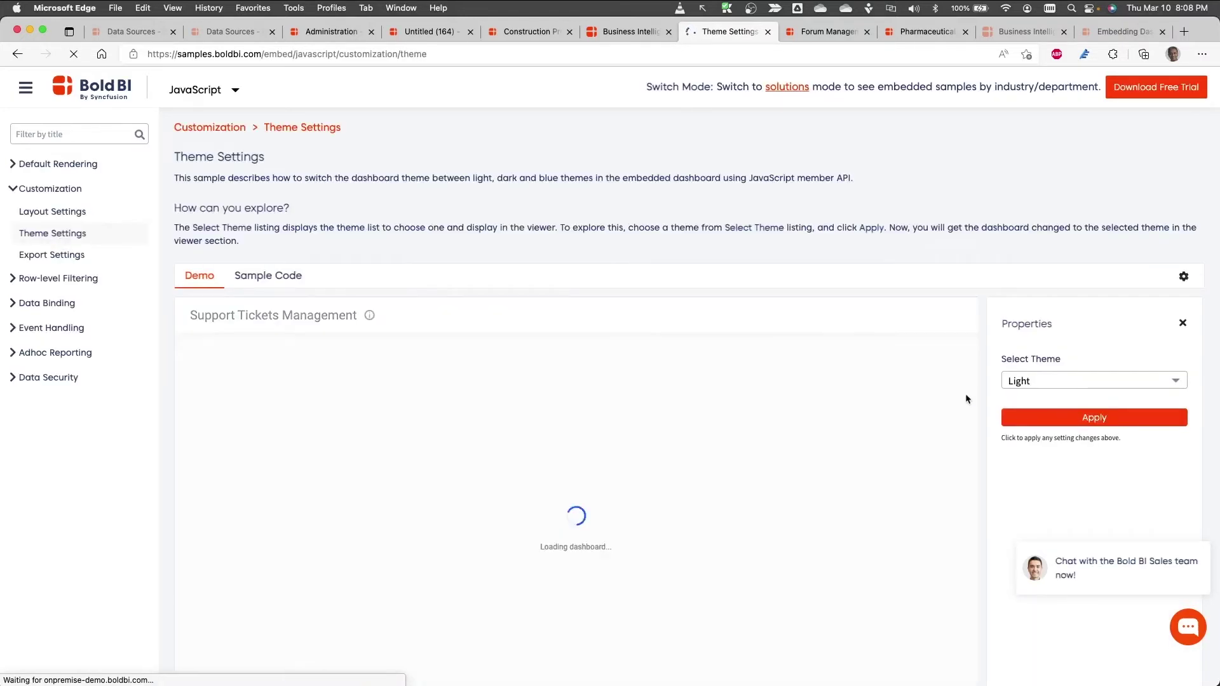
{"action": "left_click", "coordinate": [1060, 389]}
{"action": "left_click", "coordinate": [1036, 434]}
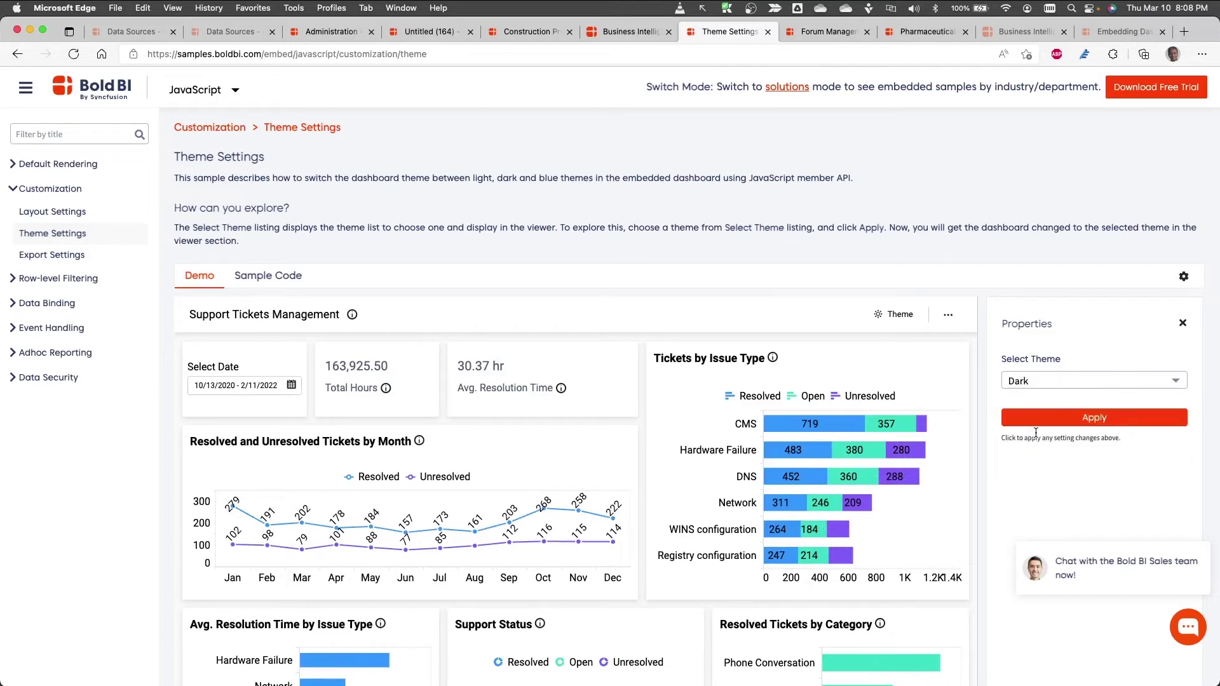
{"action": "left_click", "coordinate": [1081, 426]}
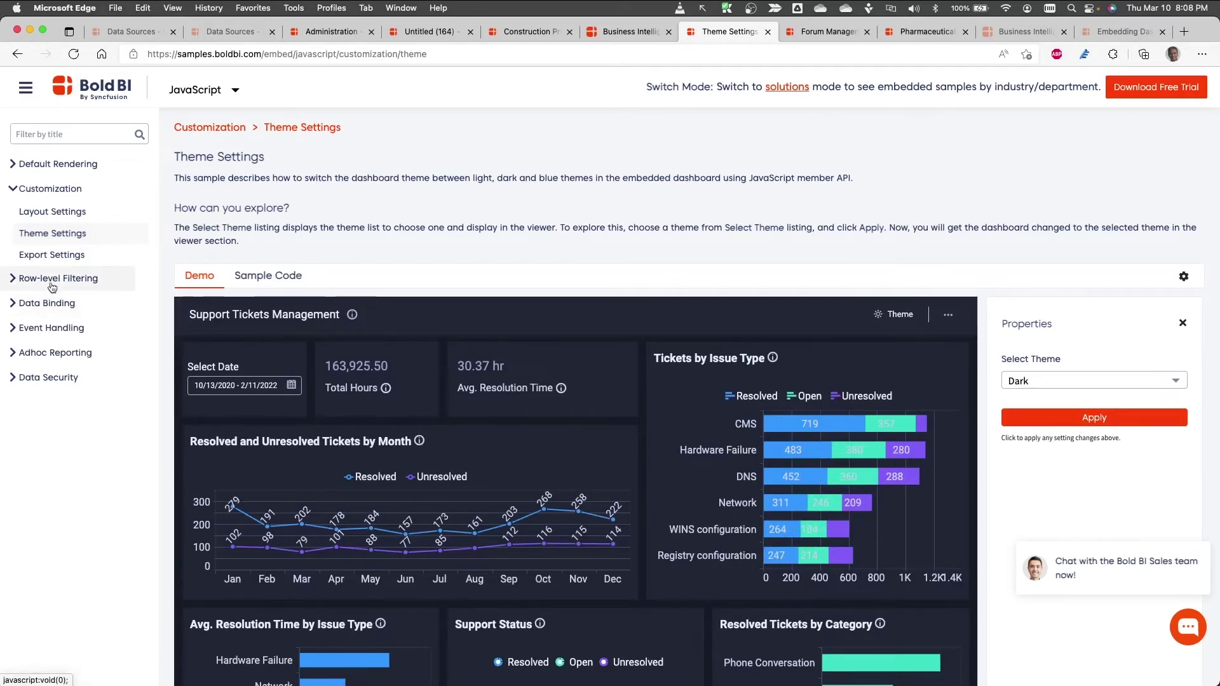
View the Export Settings sample and the Filter Parameters sample under Row-level Filtering.
{"action": "left_click", "coordinate": [63, 260]}
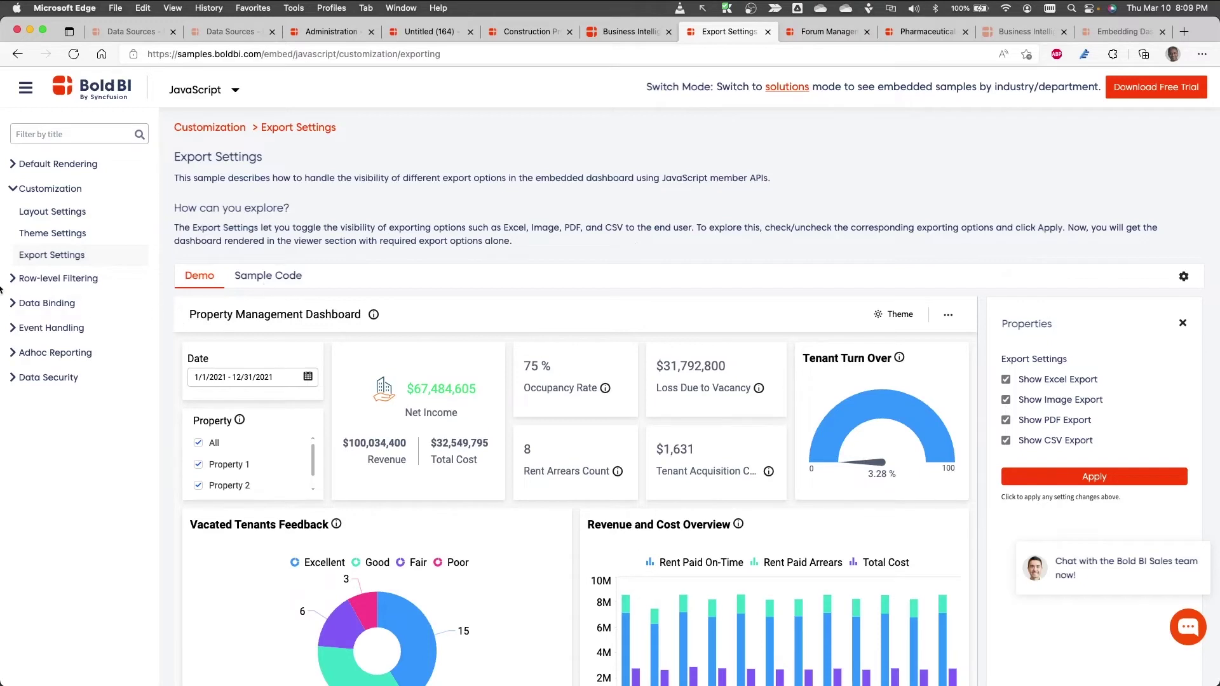
{"action": "left_click", "coordinate": [24, 283]}
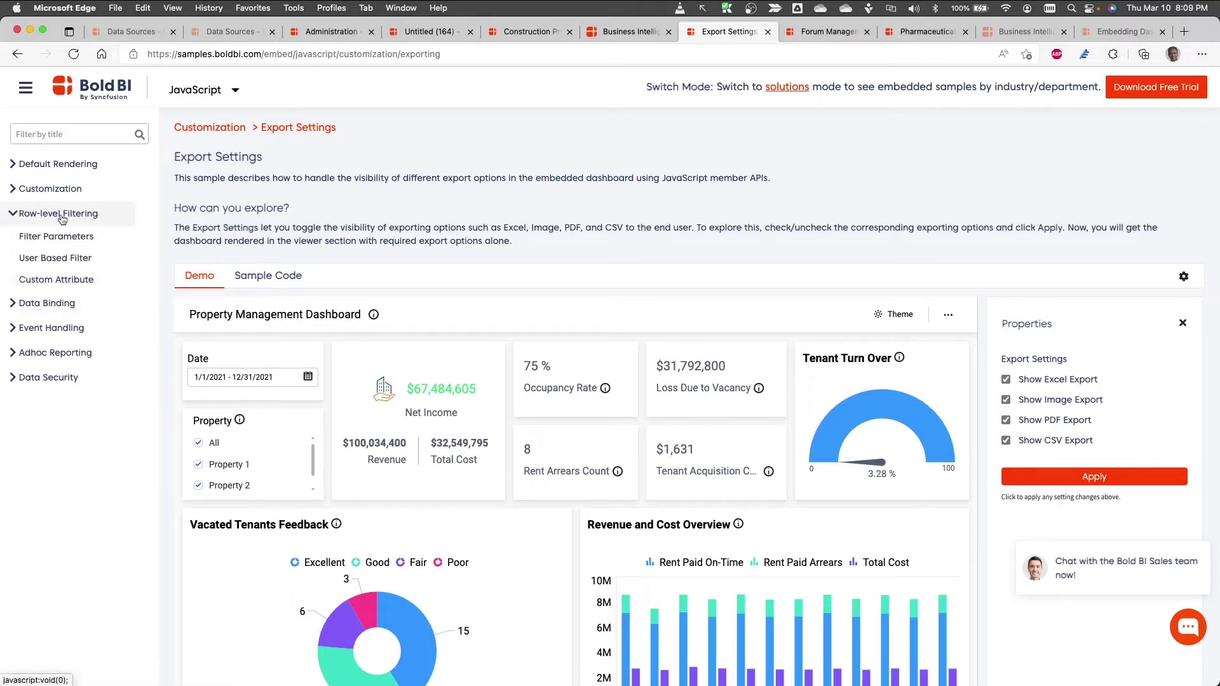
{"action": "left_click", "coordinate": [62, 238]}
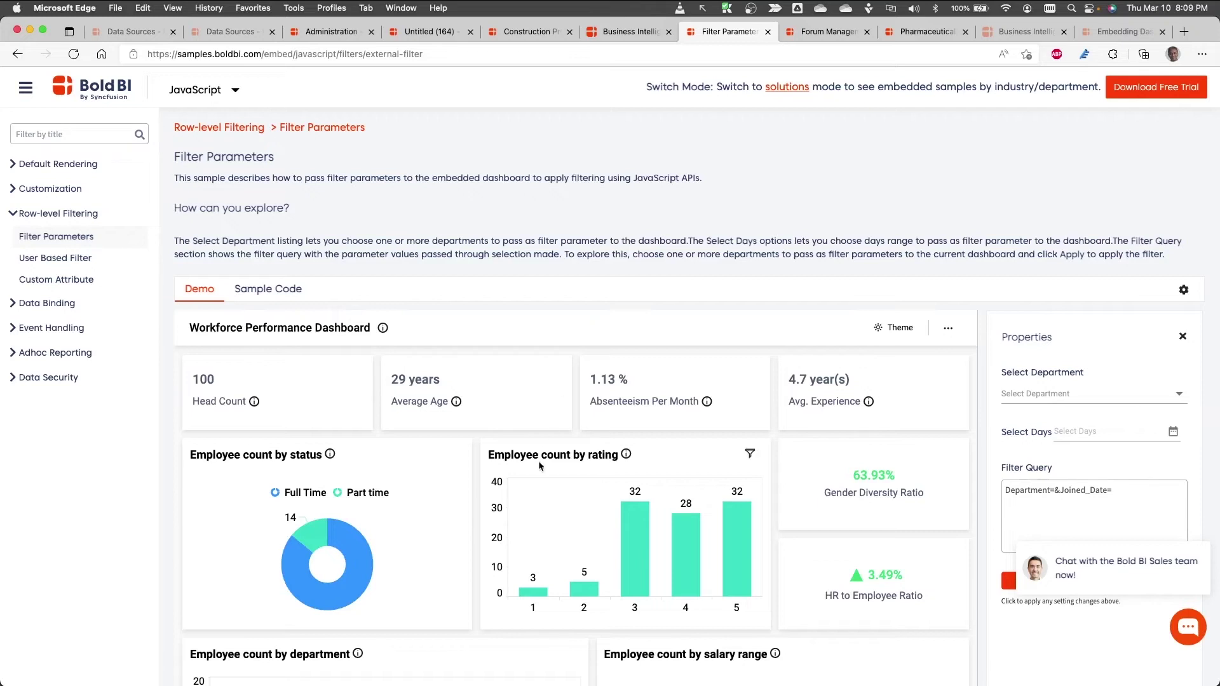
View the Dynamic Connection Change sample under Data Binding and the Rendering Dashboard sample under Event Handling.
{"action": "left_click", "coordinate": [14, 310]}
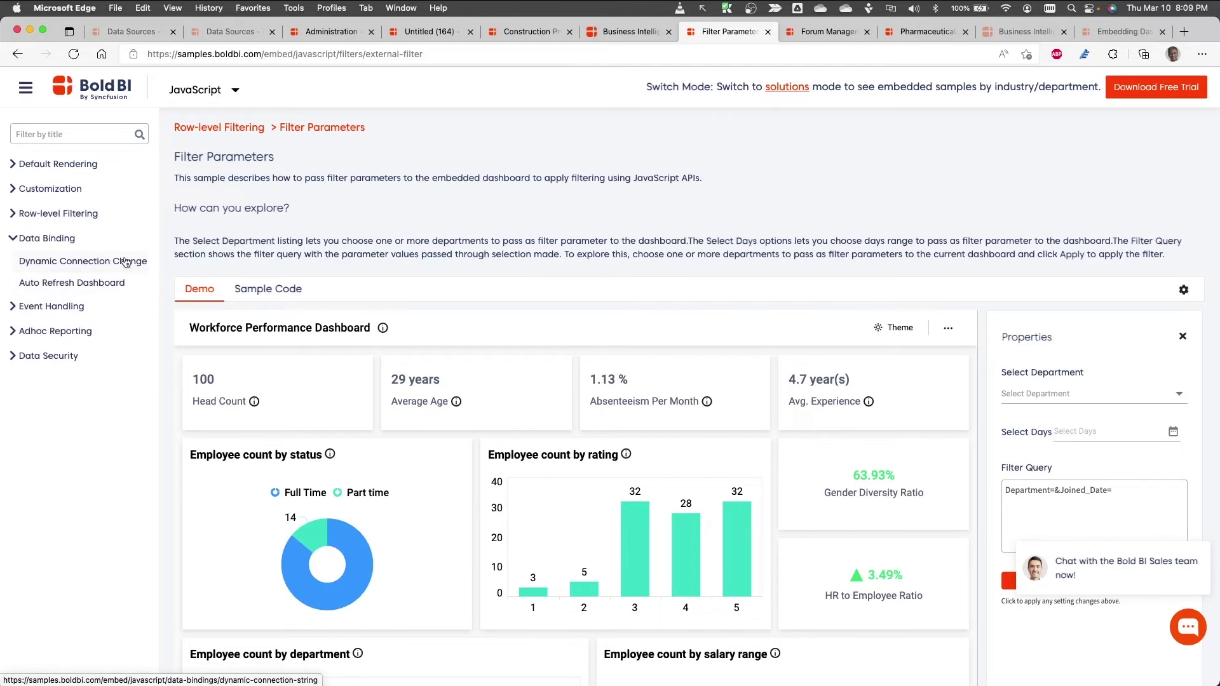
{"action": "left_click", "coordinate": [118, 268]}
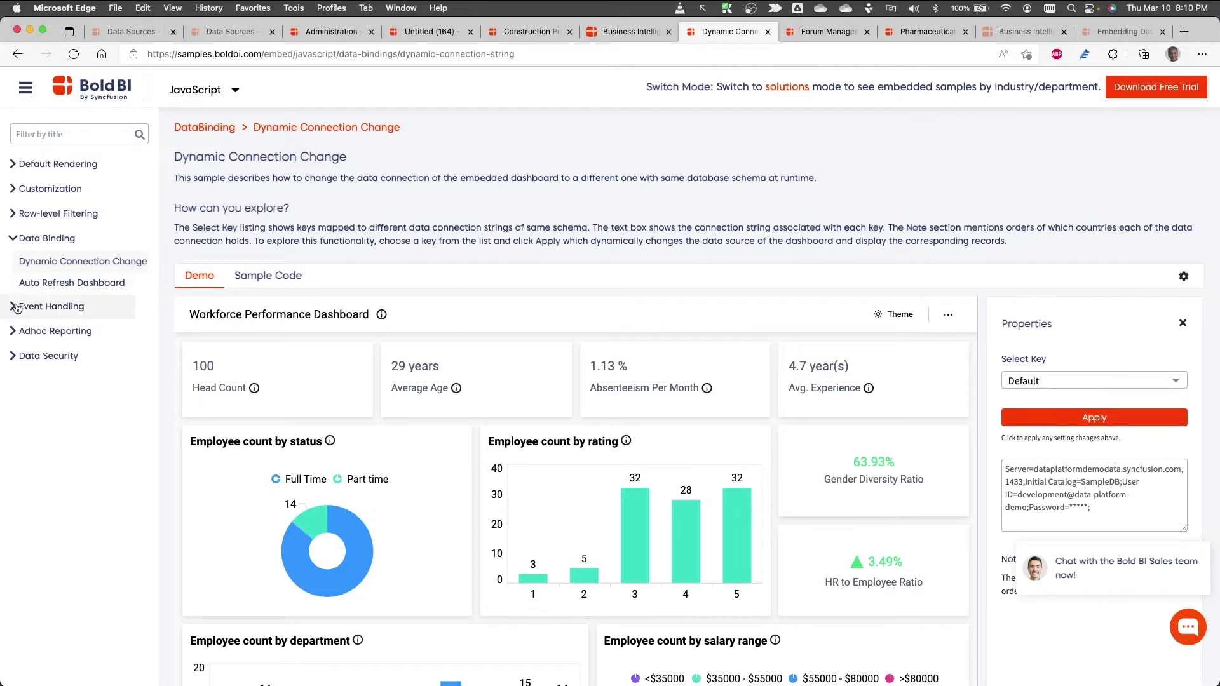
{"action": "left_click", "coordinate": [17, 308]}
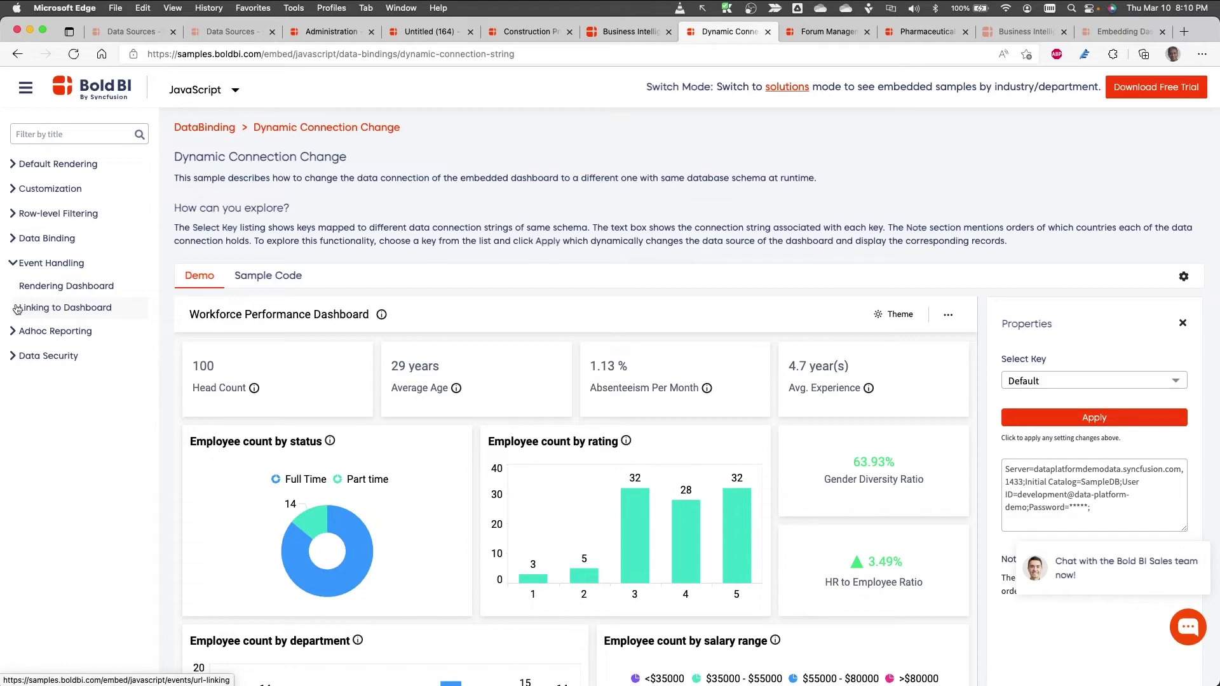
{"action": "left_click", "coordinate": [63, 293]}
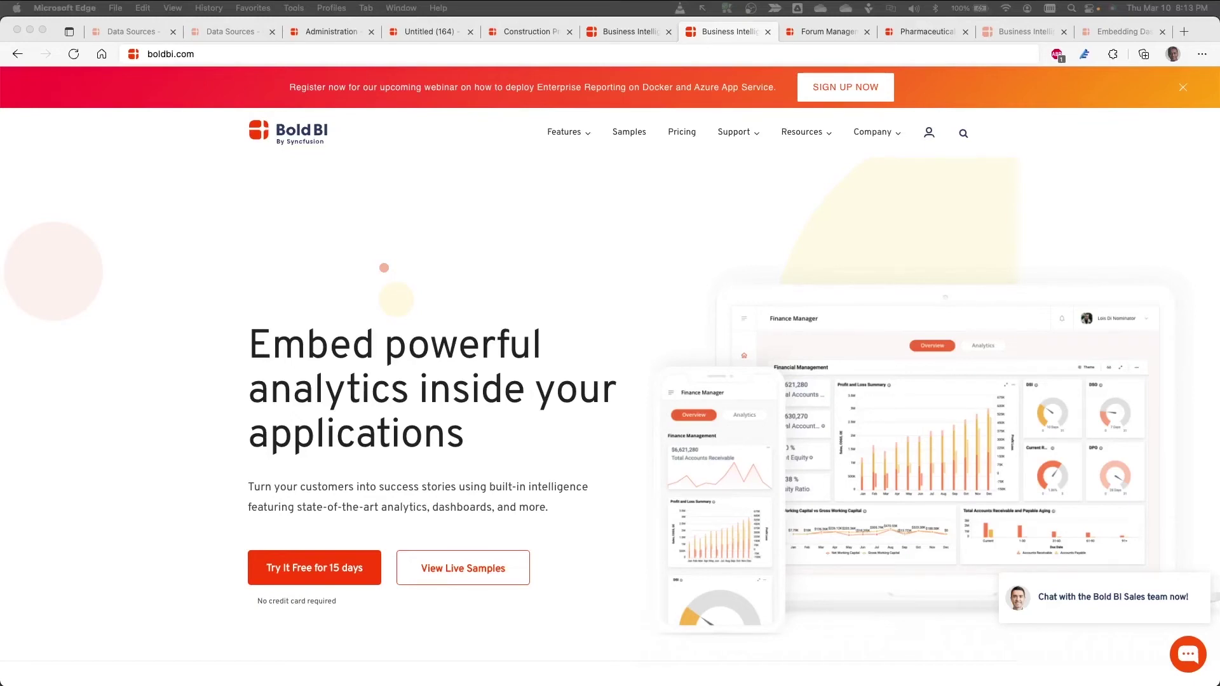
Open the Bold BI website's pricing page and examine the features of the Community, Standard and Plus plans.
{"action": "left_click", "coordinate": [679, 135]}
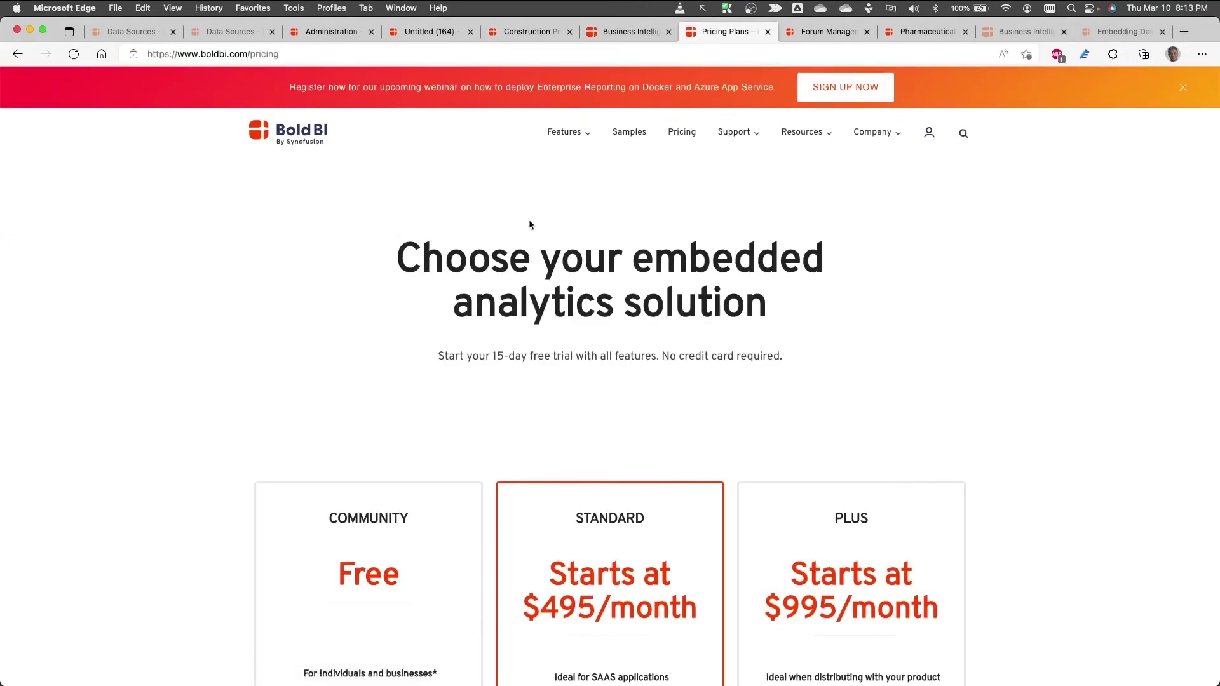
{"action": "scroll", "coordinate": [530, 224], "scroll_direction": "down", "scroll_amount": 5}
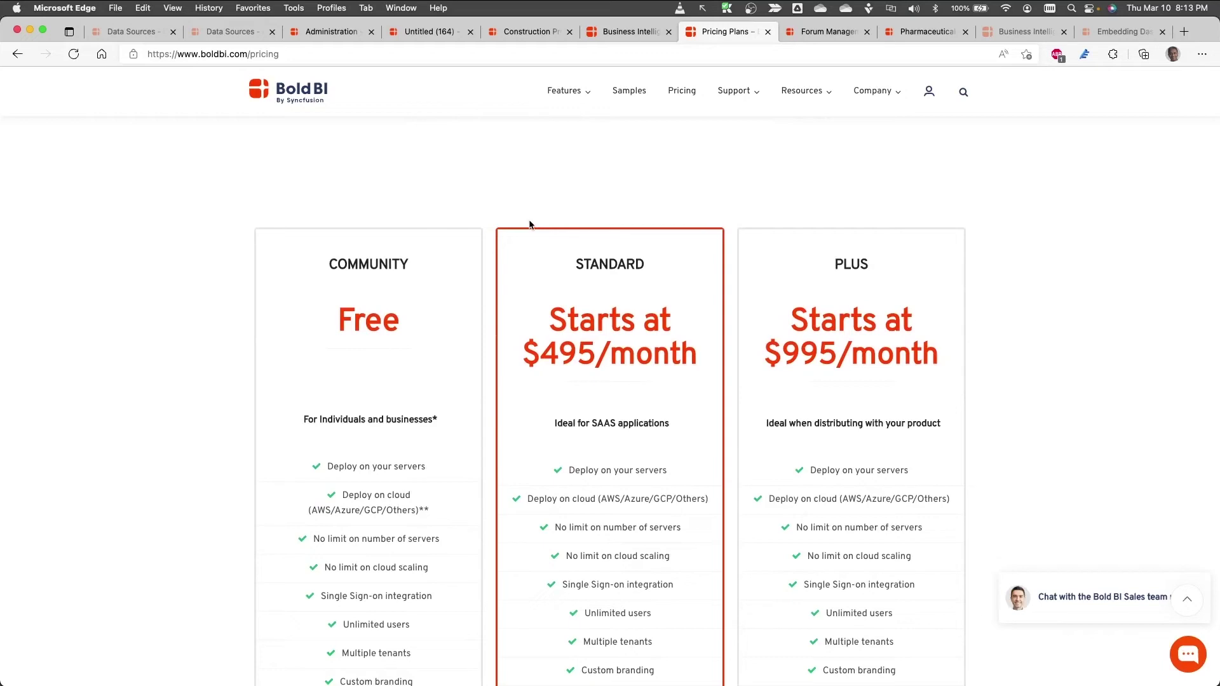
{"action": "scroll", "coordinate": [530, 224], "scroll_direction": "down", "scroll_amount": 4}
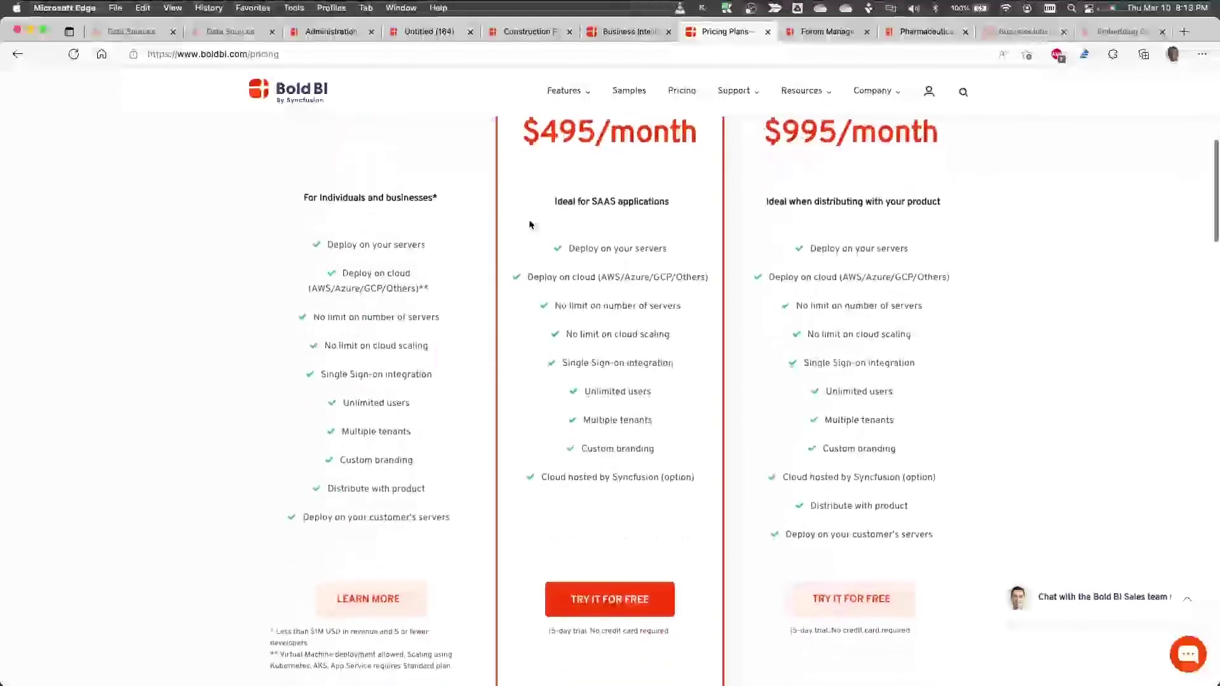